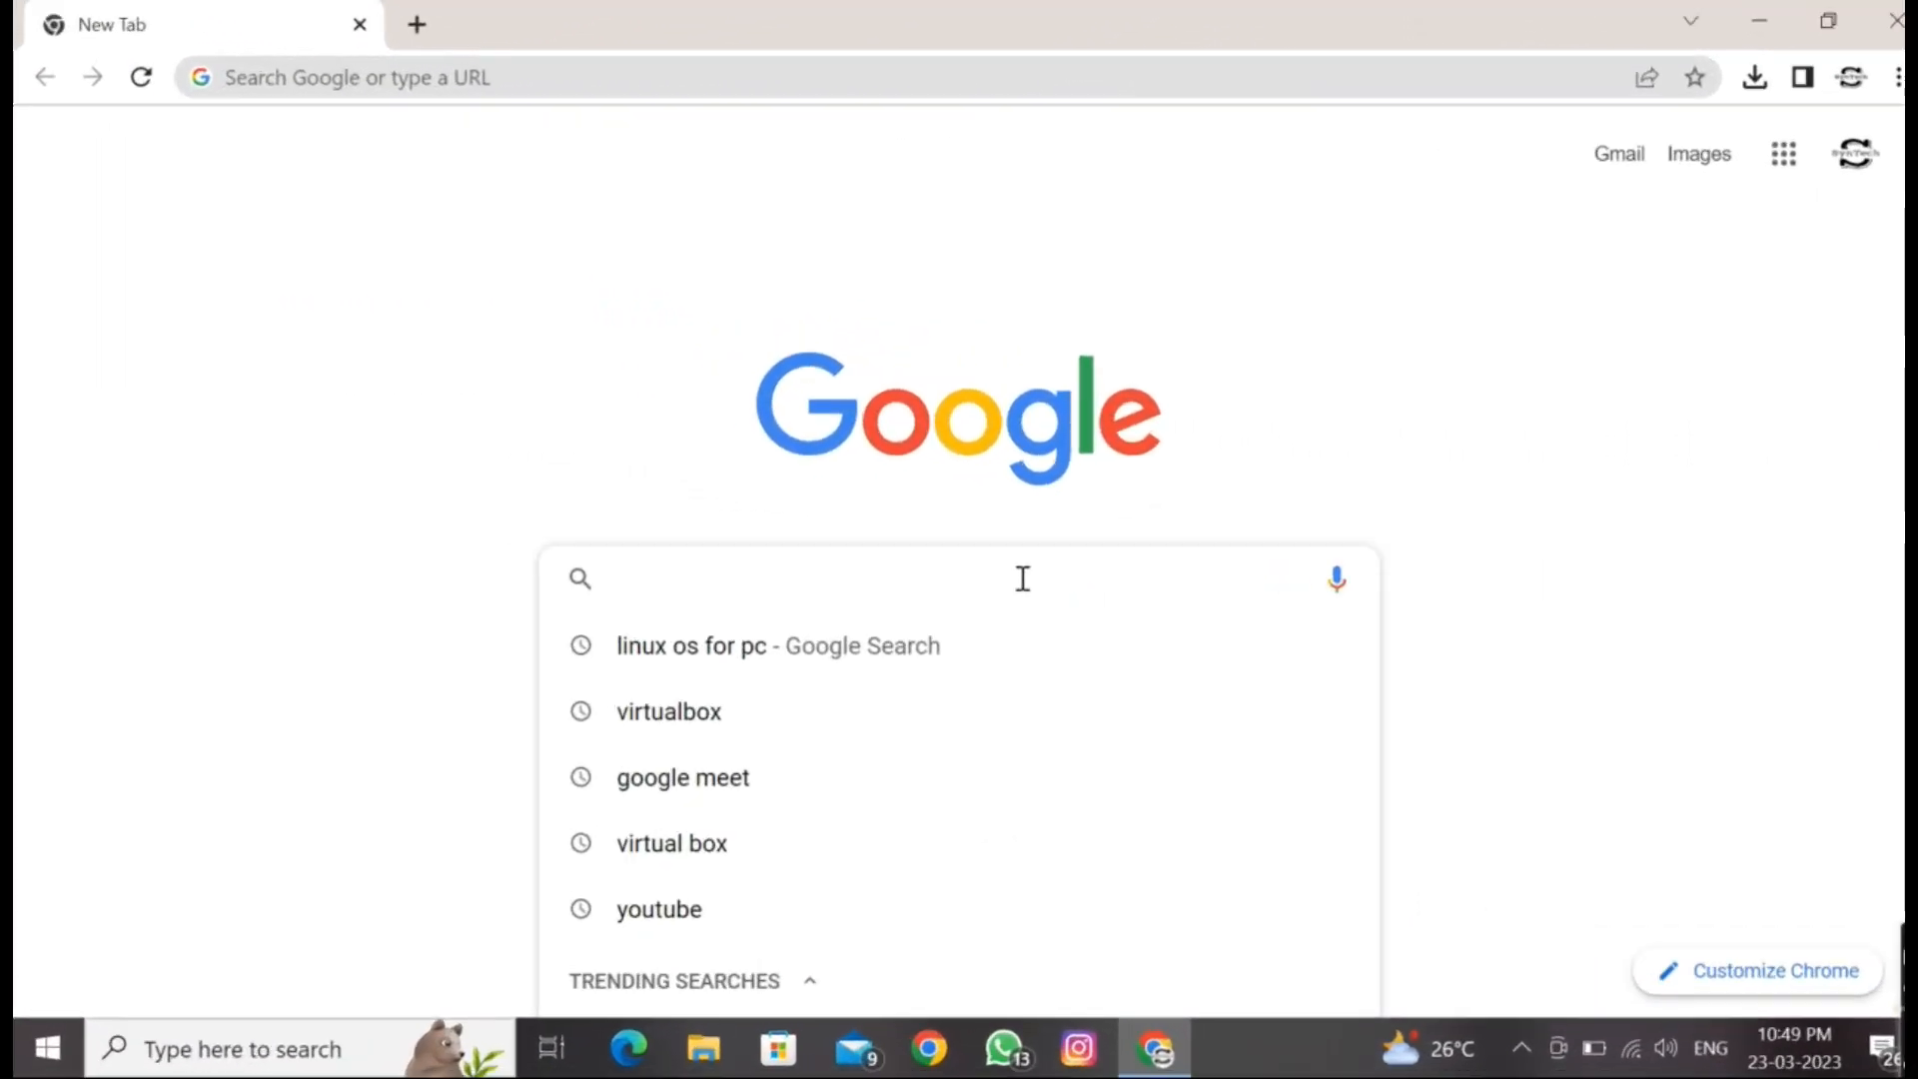
Step: Search the web for "virtual box" and open the official Oracle VM VirtualBox website
text(v)
key(Return)
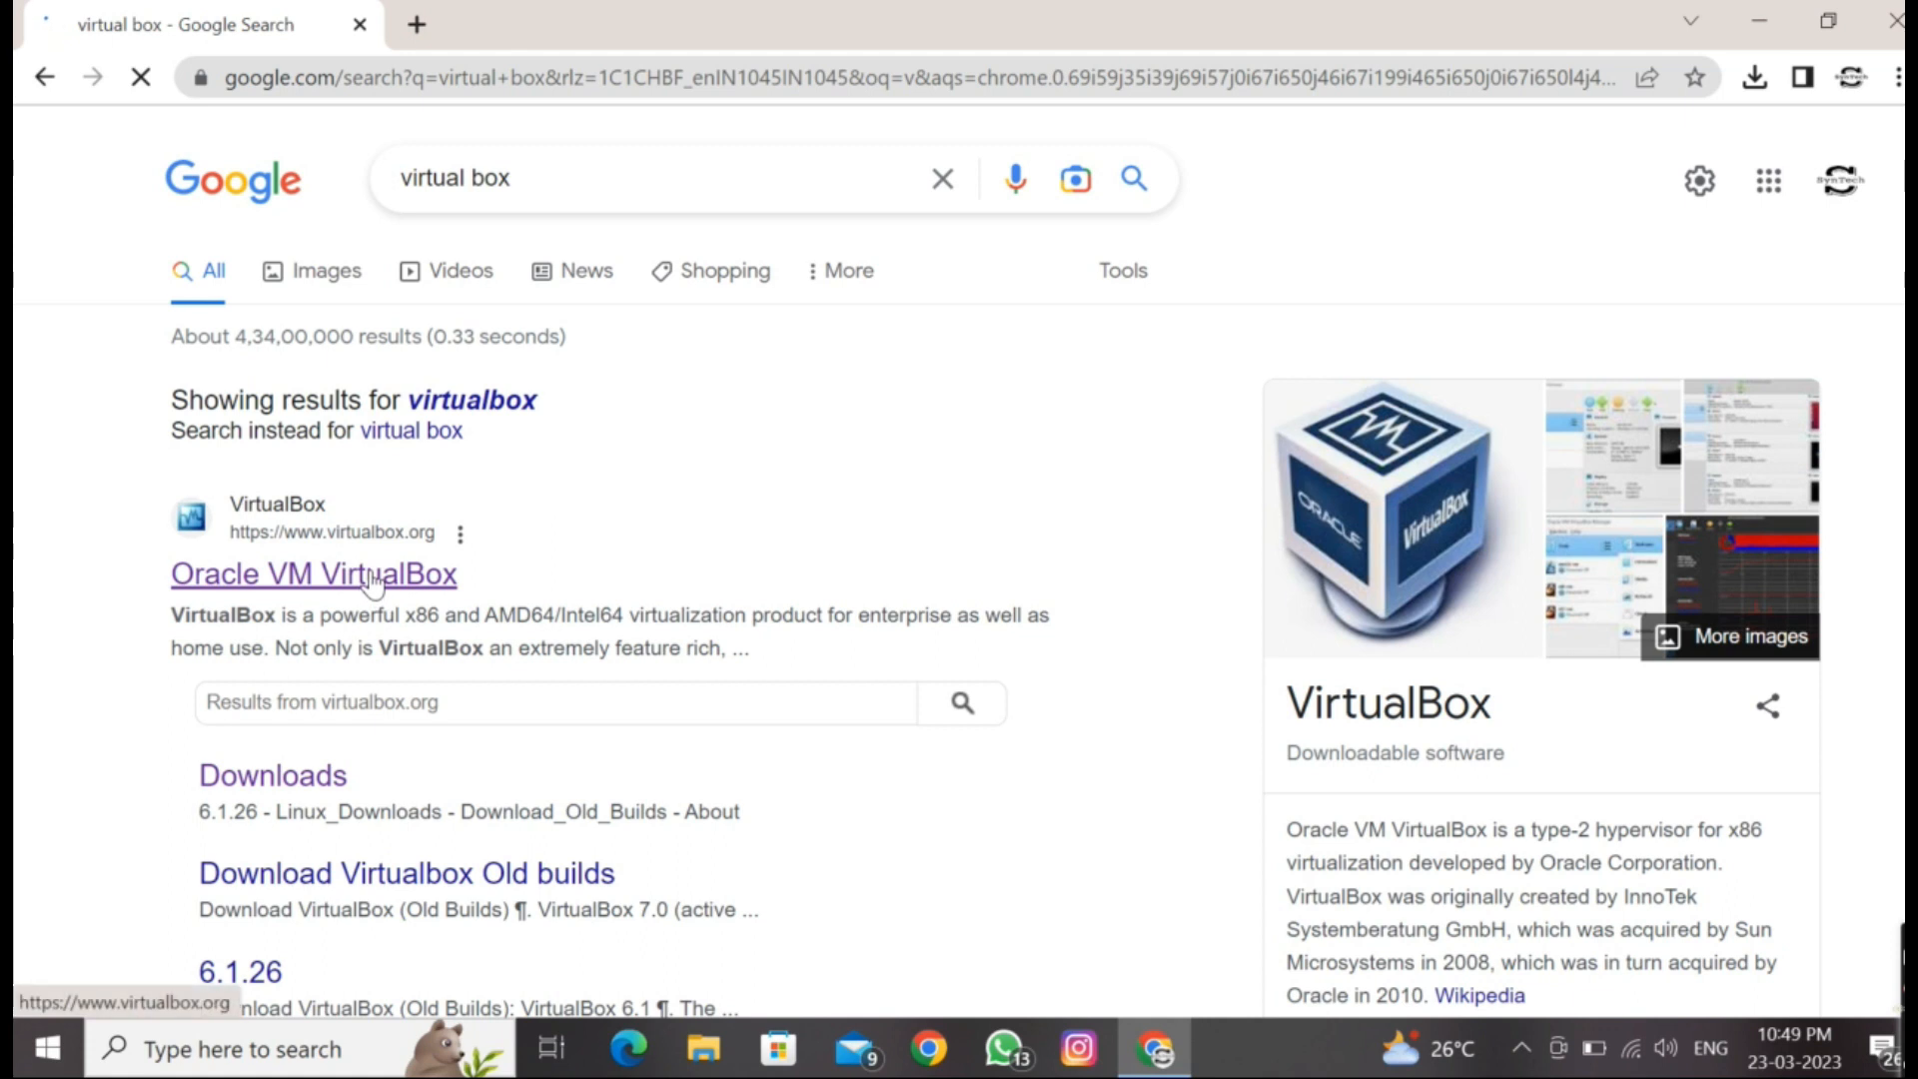
click(374, 579)
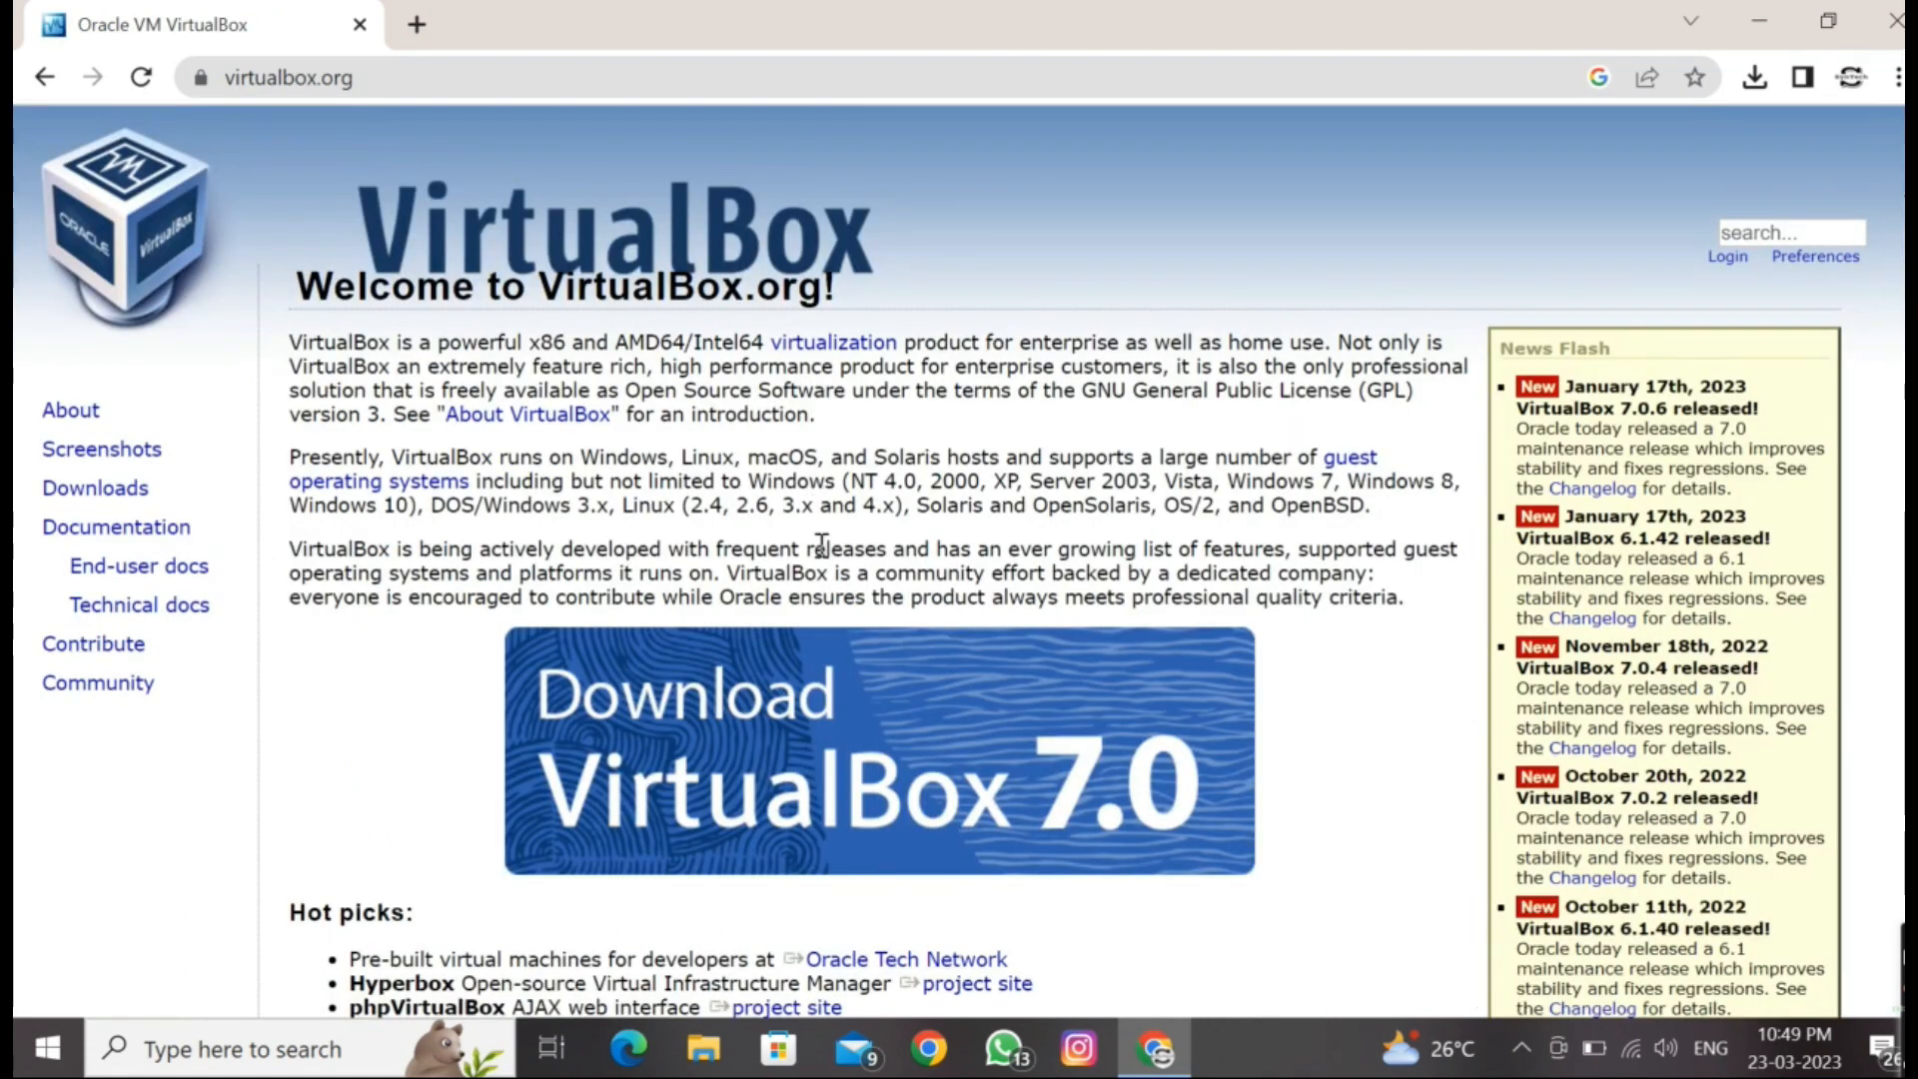
Step: Download the VirtualBox 7.0.6 platform package for Windows hosts
scroll(944, 585, down, 2)
click(957, 589)
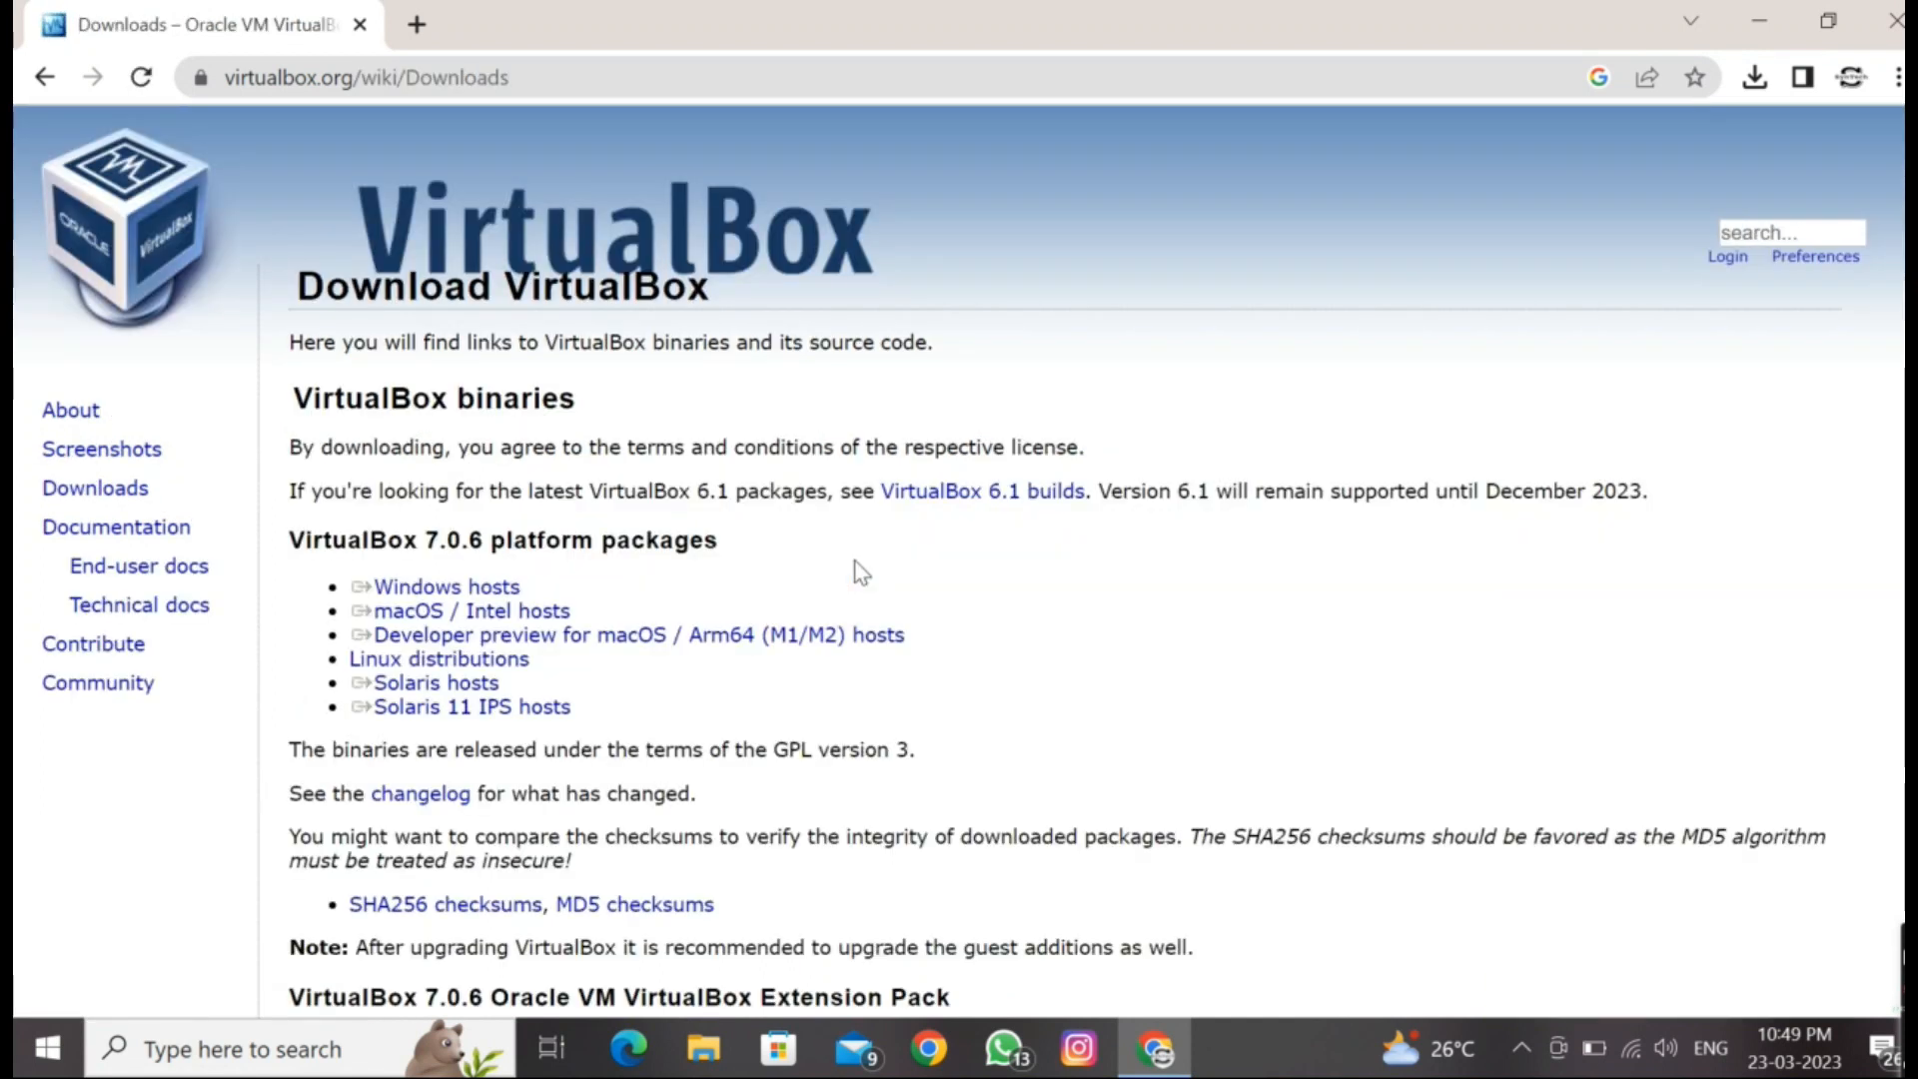
click(458, 593)
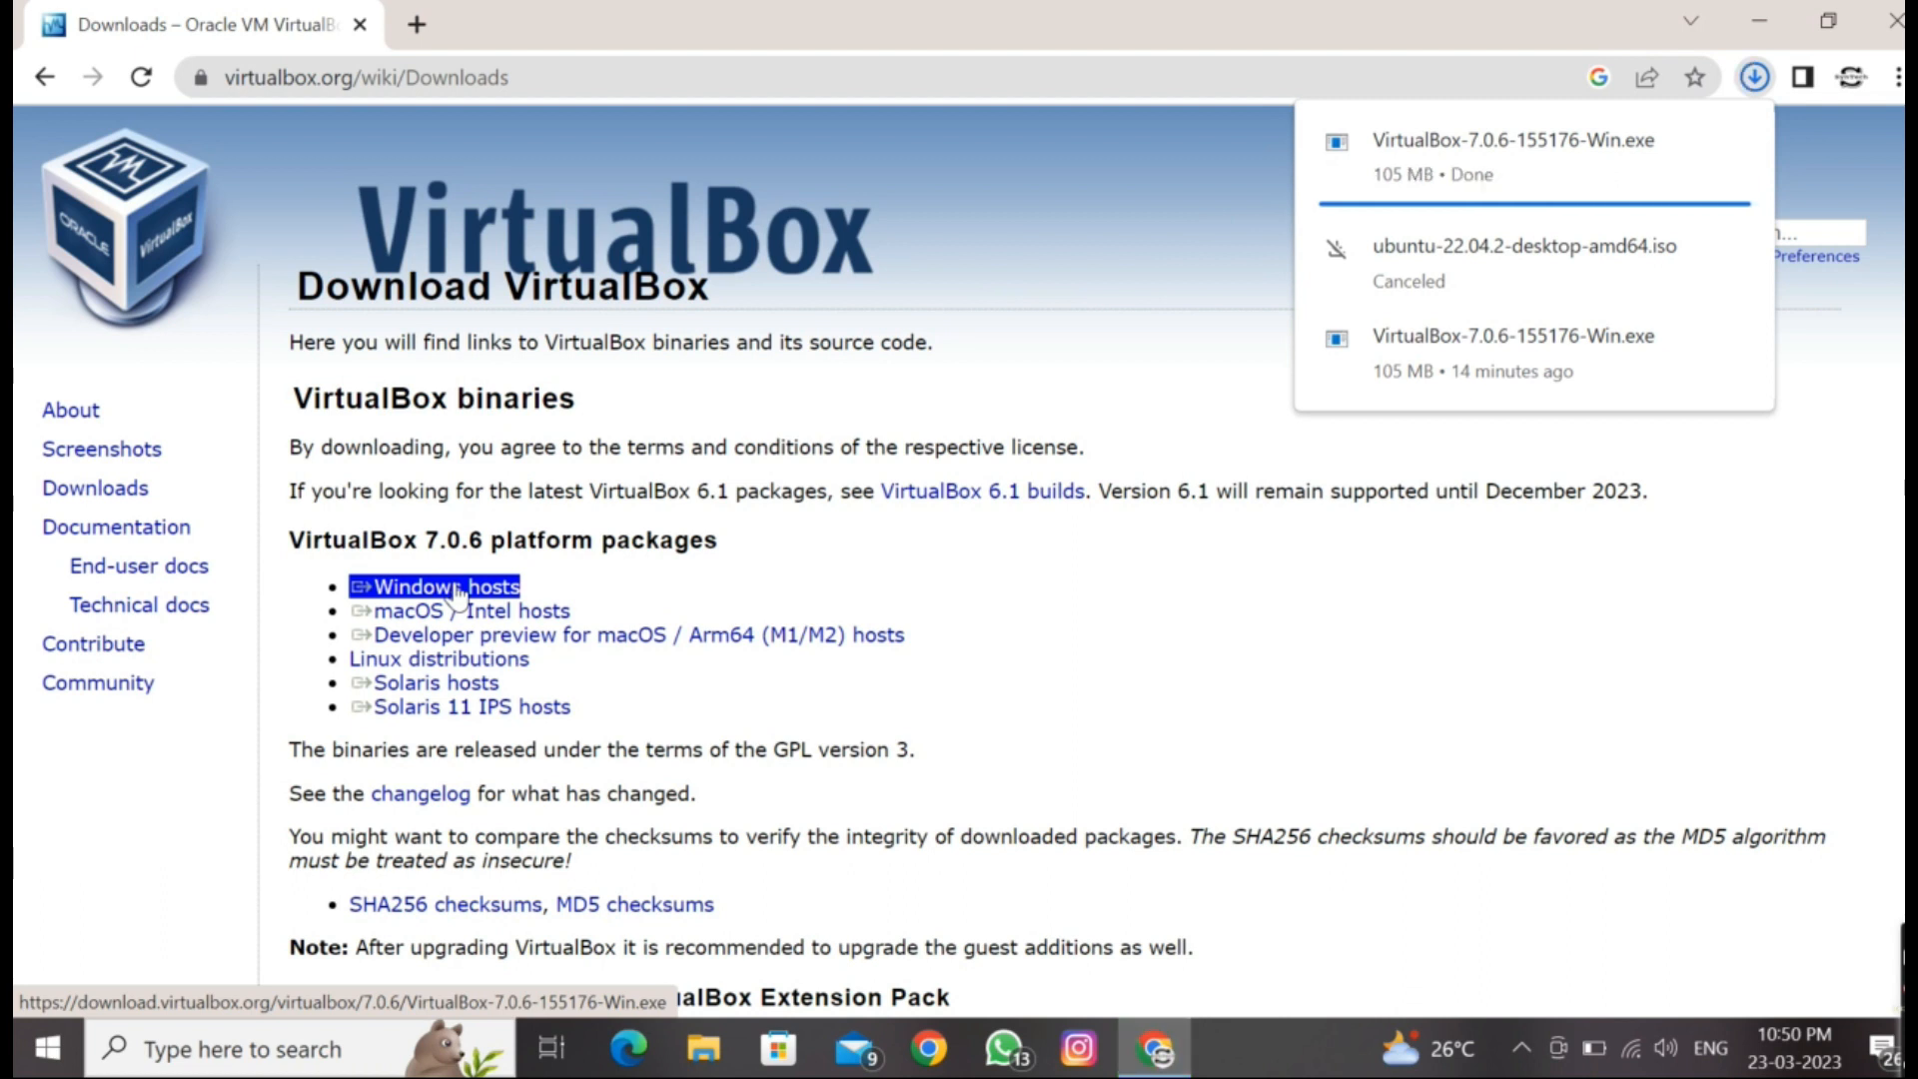
Step: Run the downloaded VirtualBox 7.0.6 installer with the default features and location, accept the network interfaces warning, and finish with VirtualBox set to start
mouse_move(1469, 210)
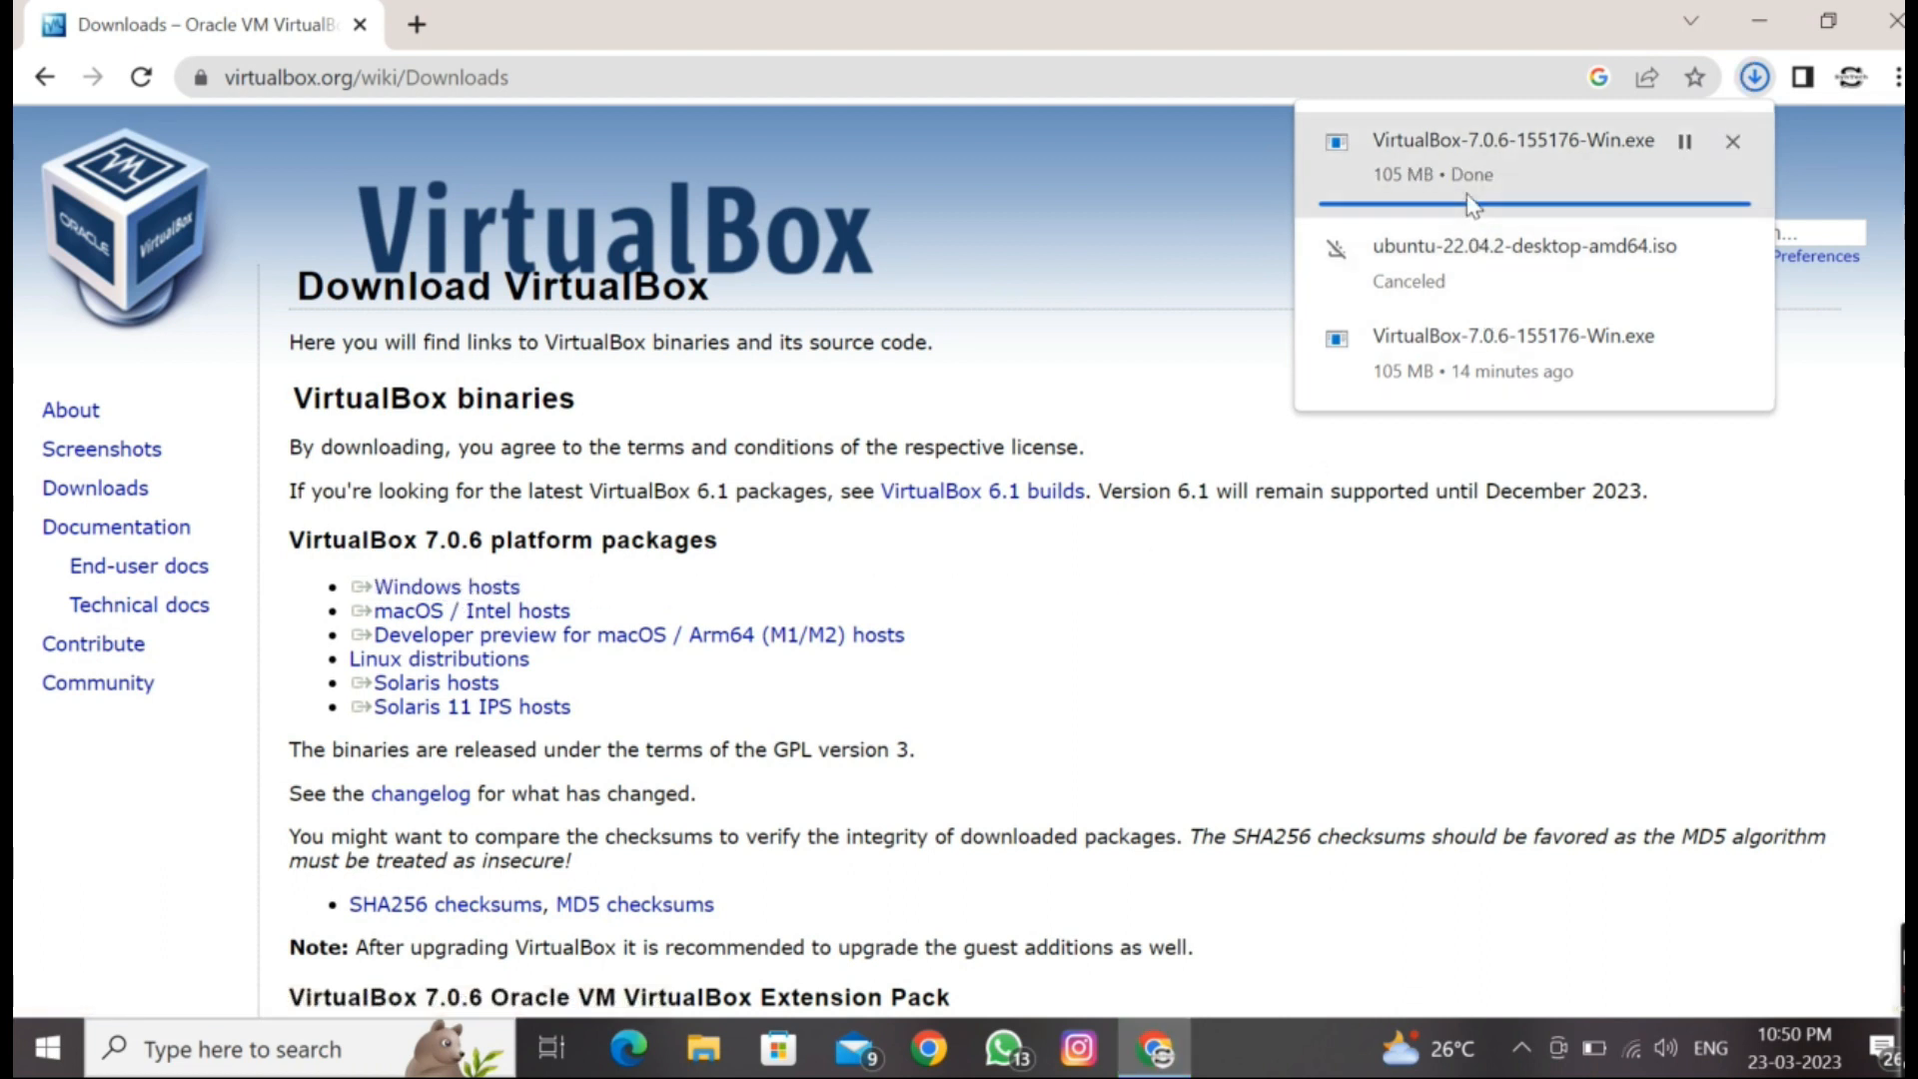
click(1507, 175)
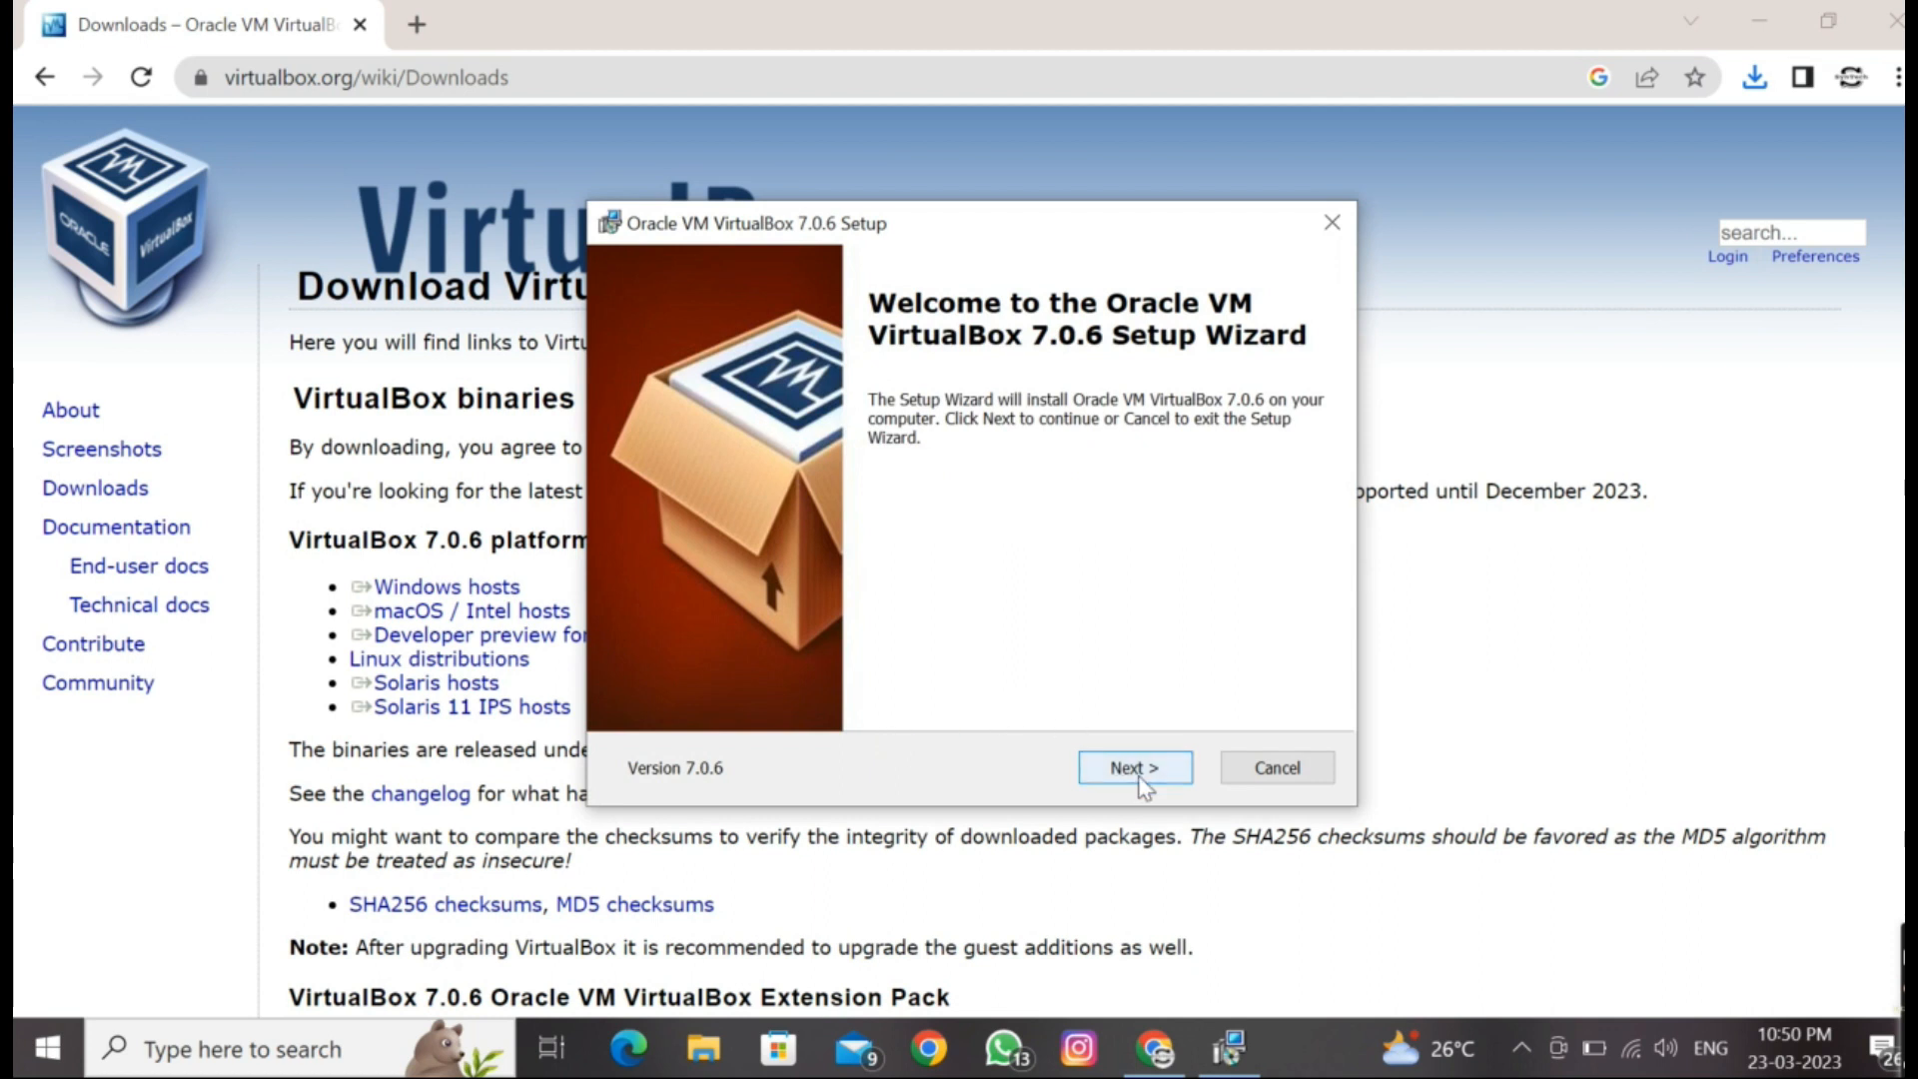
click(1141, 769)
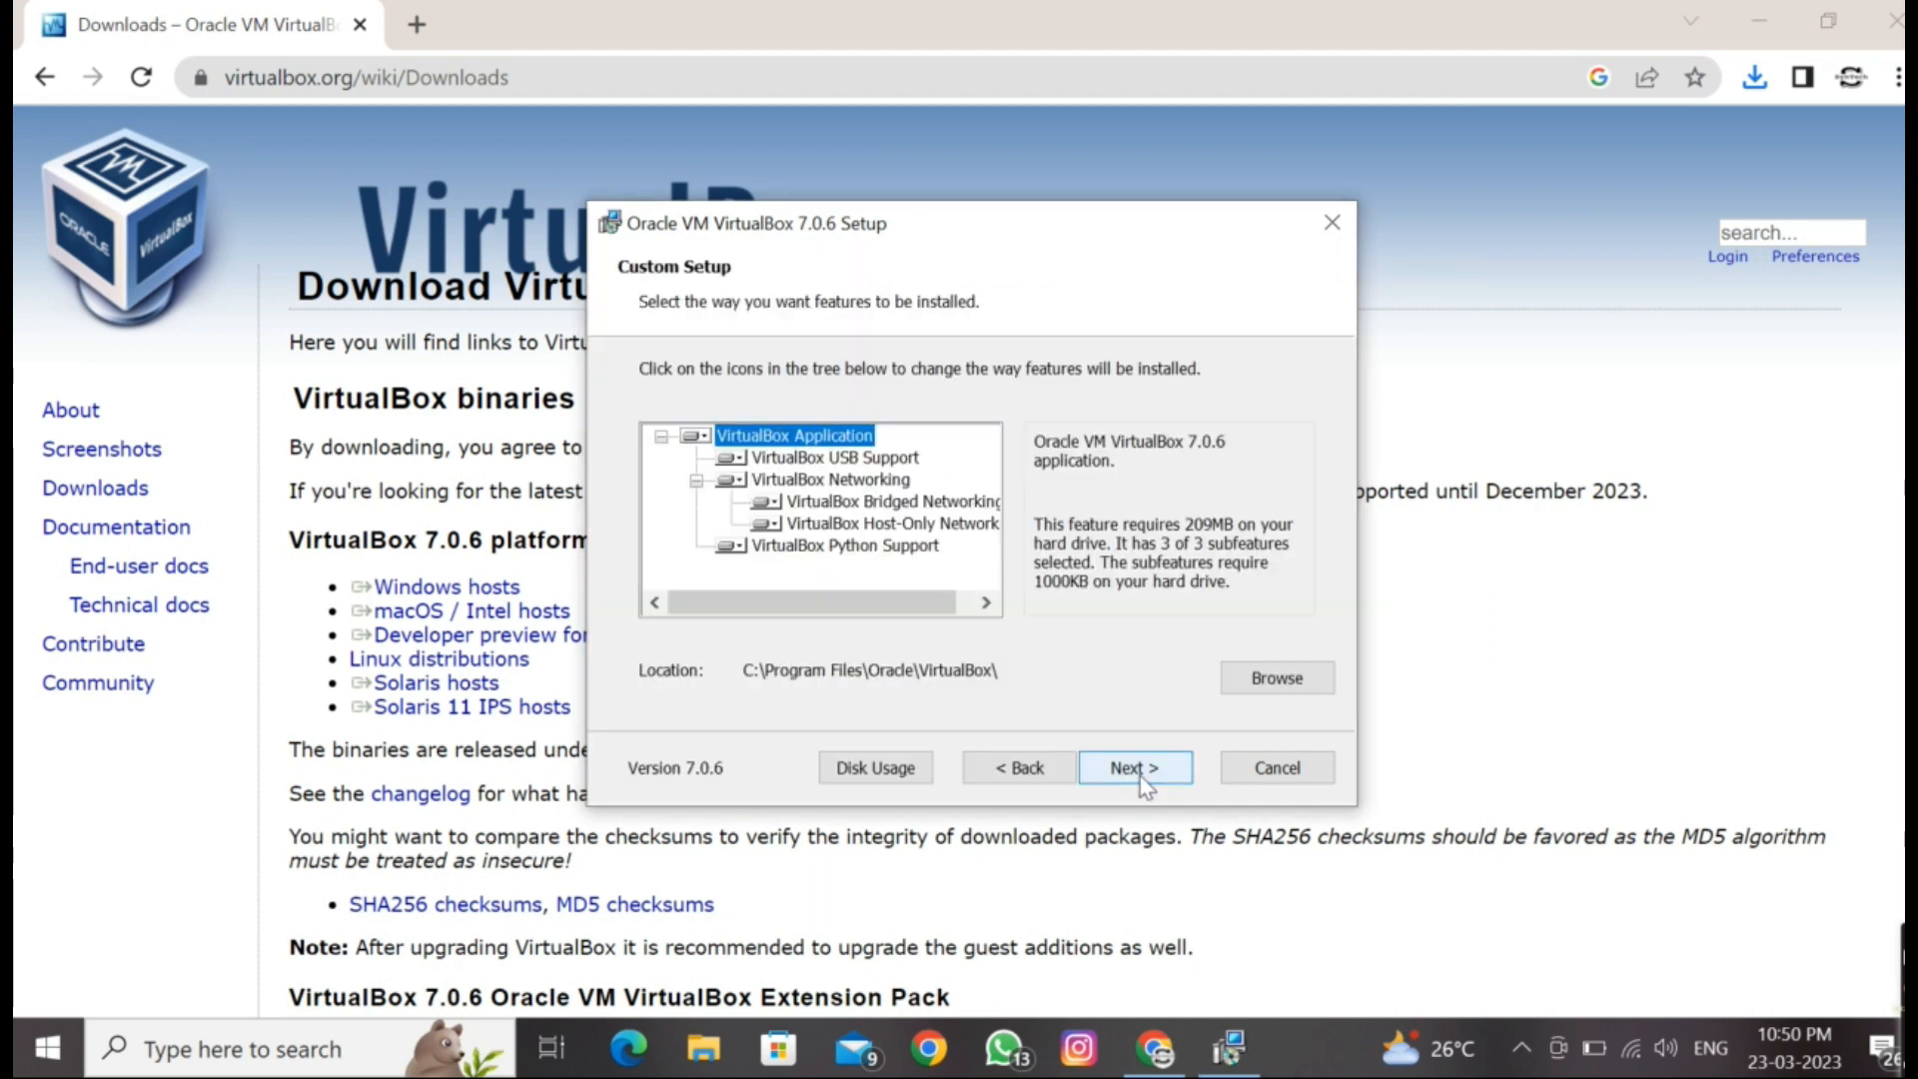
click(1145, 770)
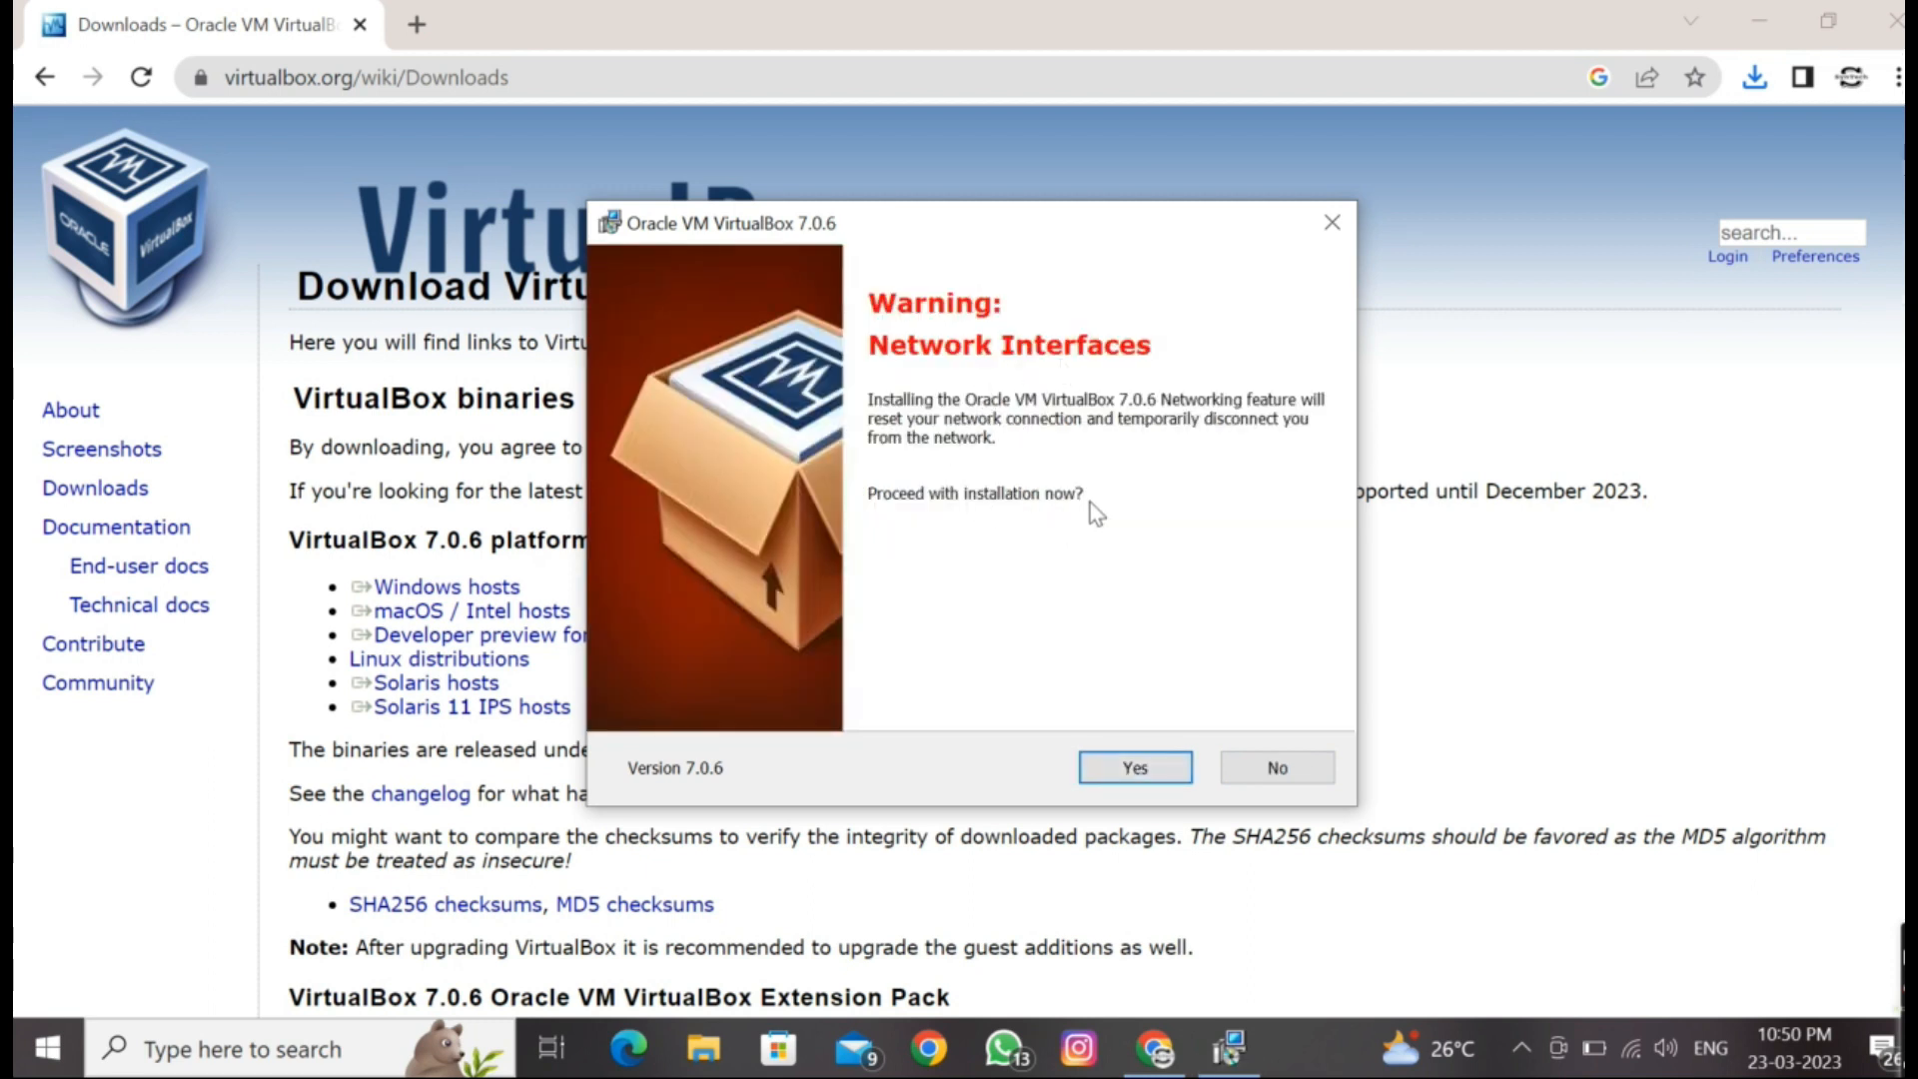
click(1153, 767)
click(1134, 767)
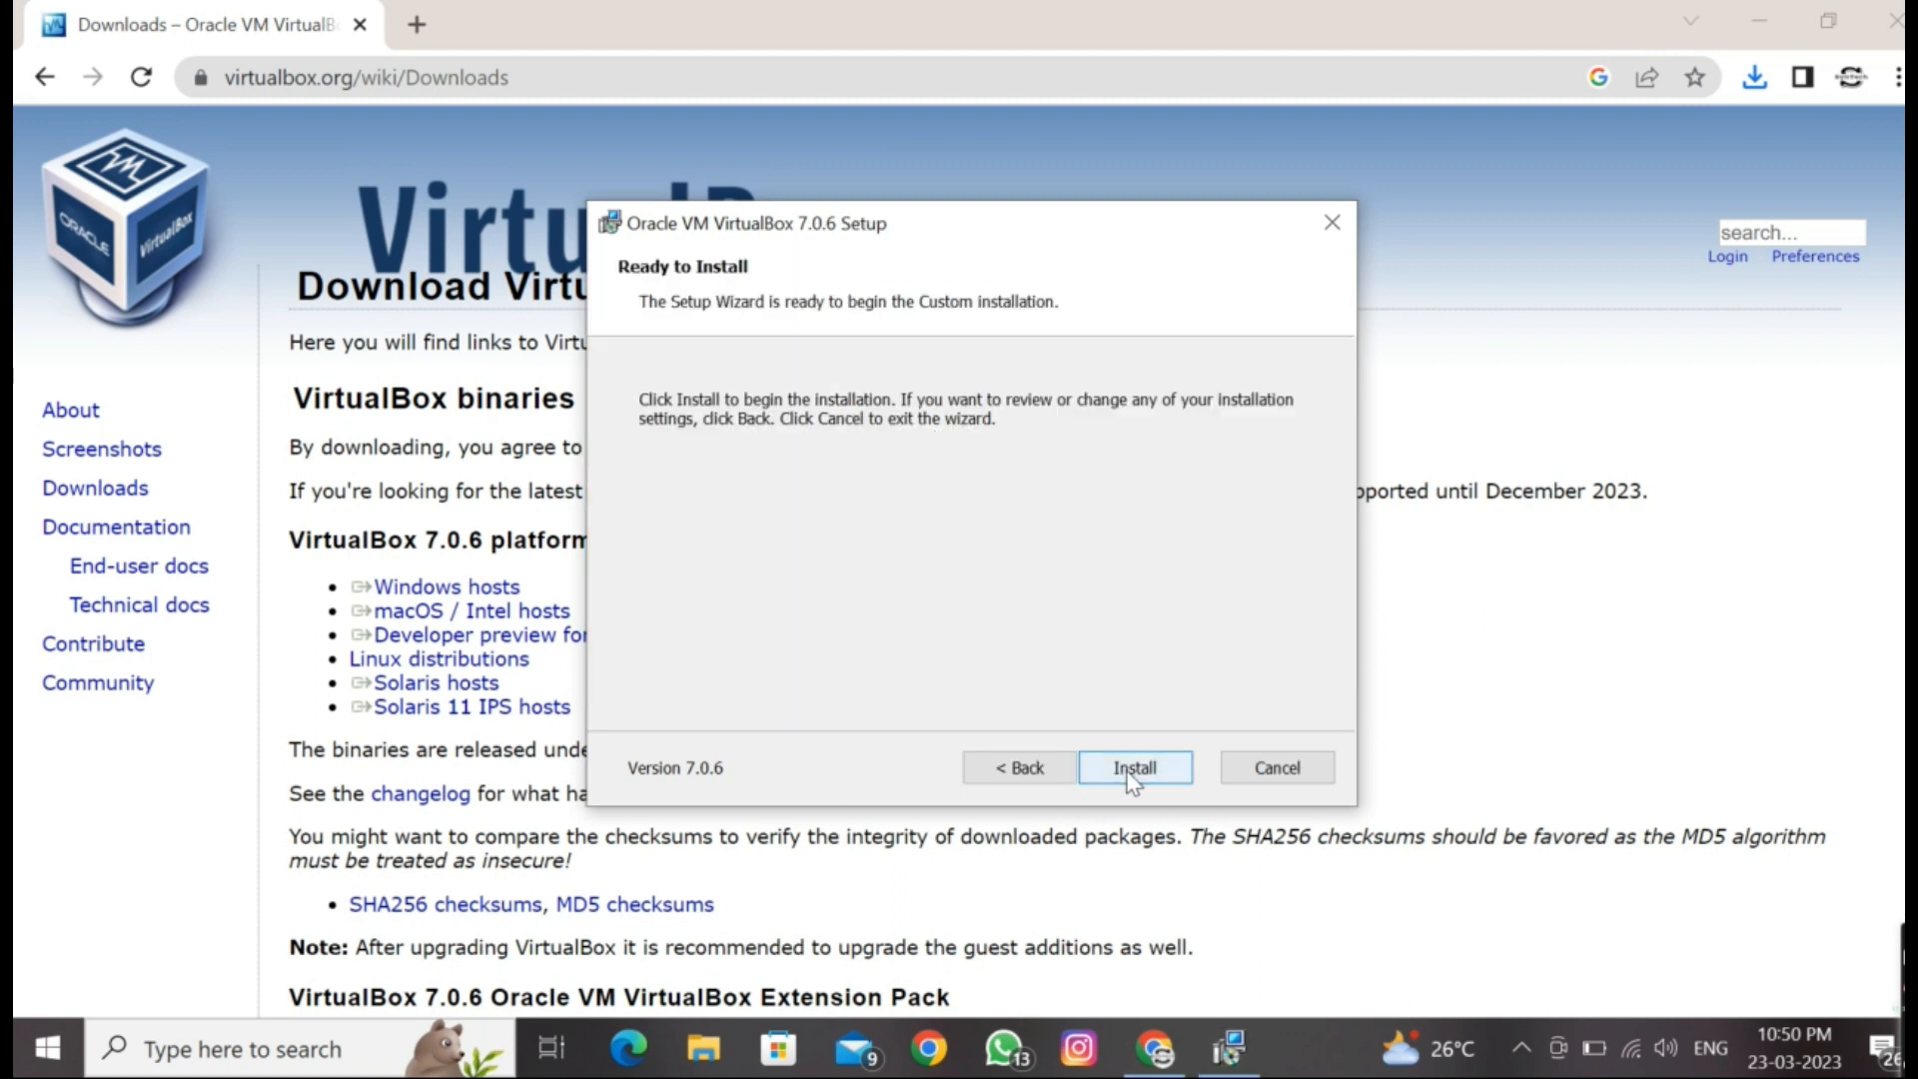
click(1134, 780)
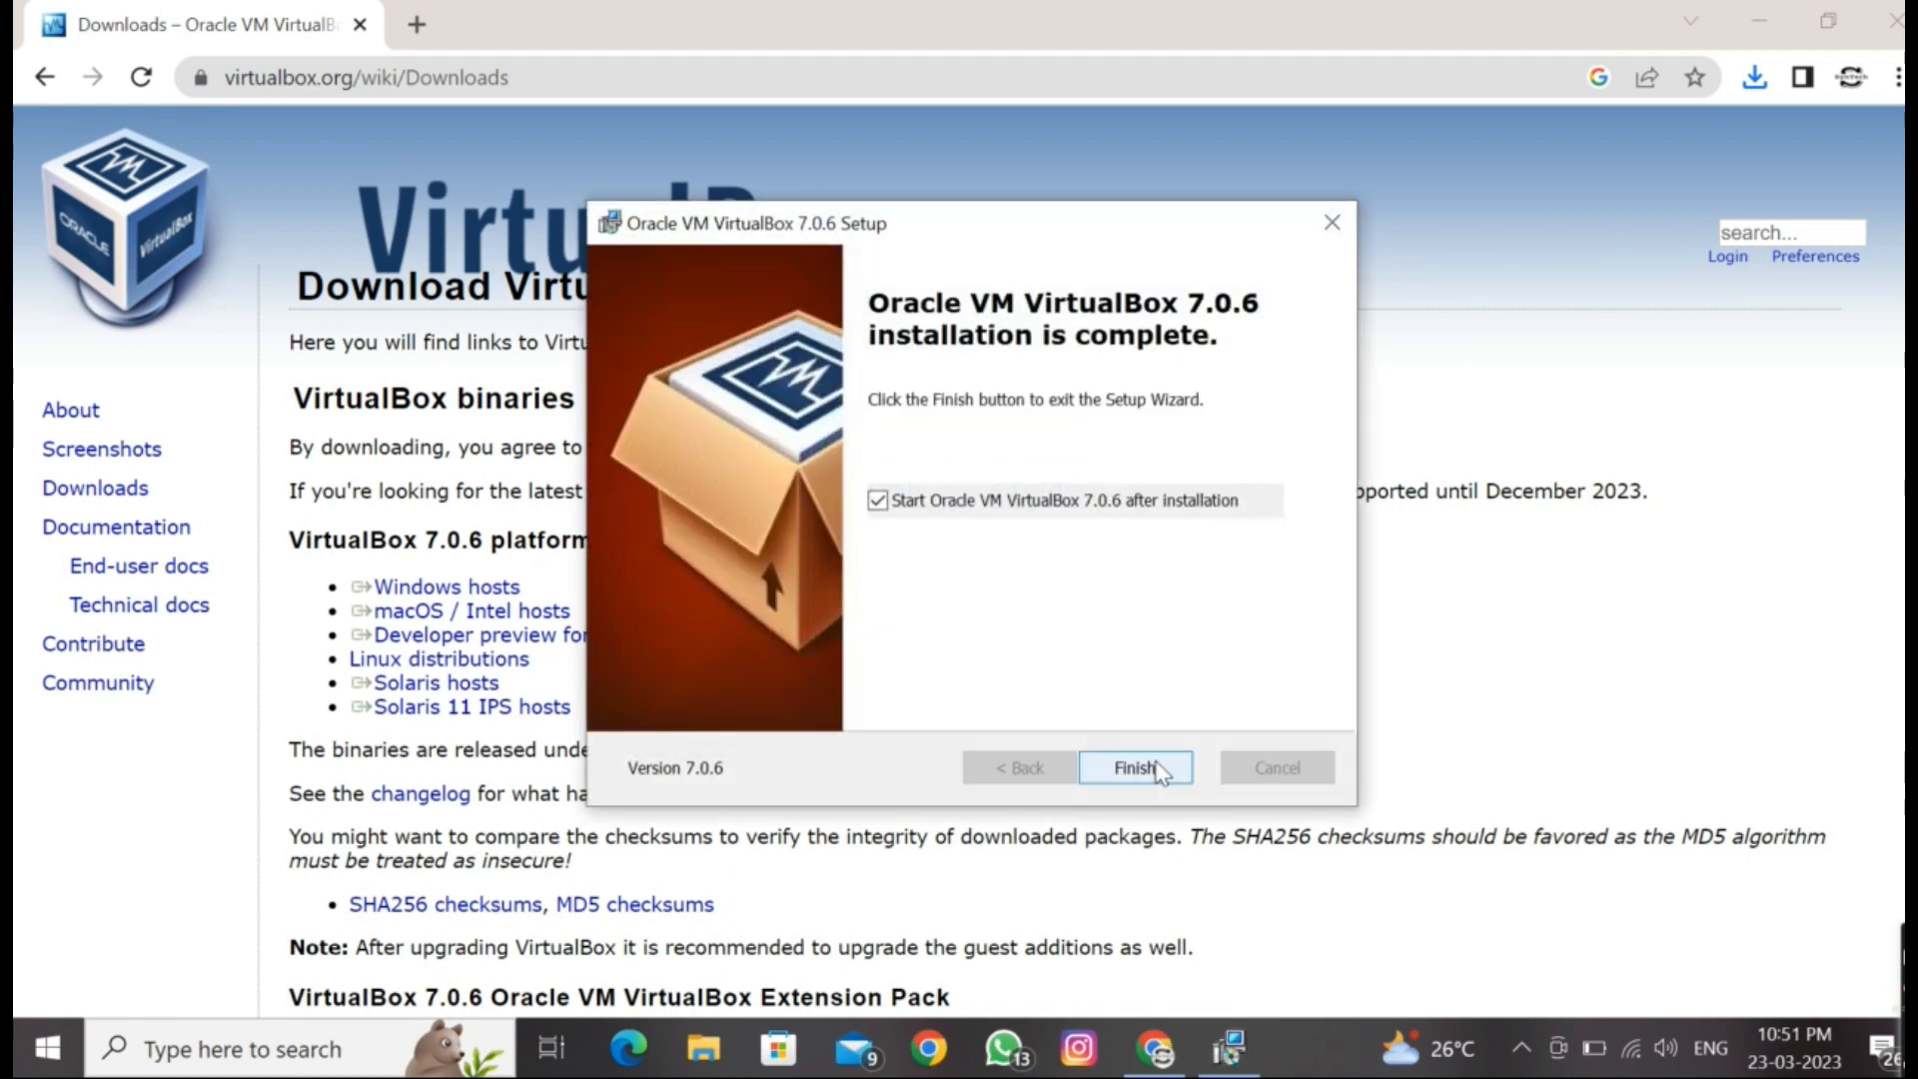
click(1137, 767)
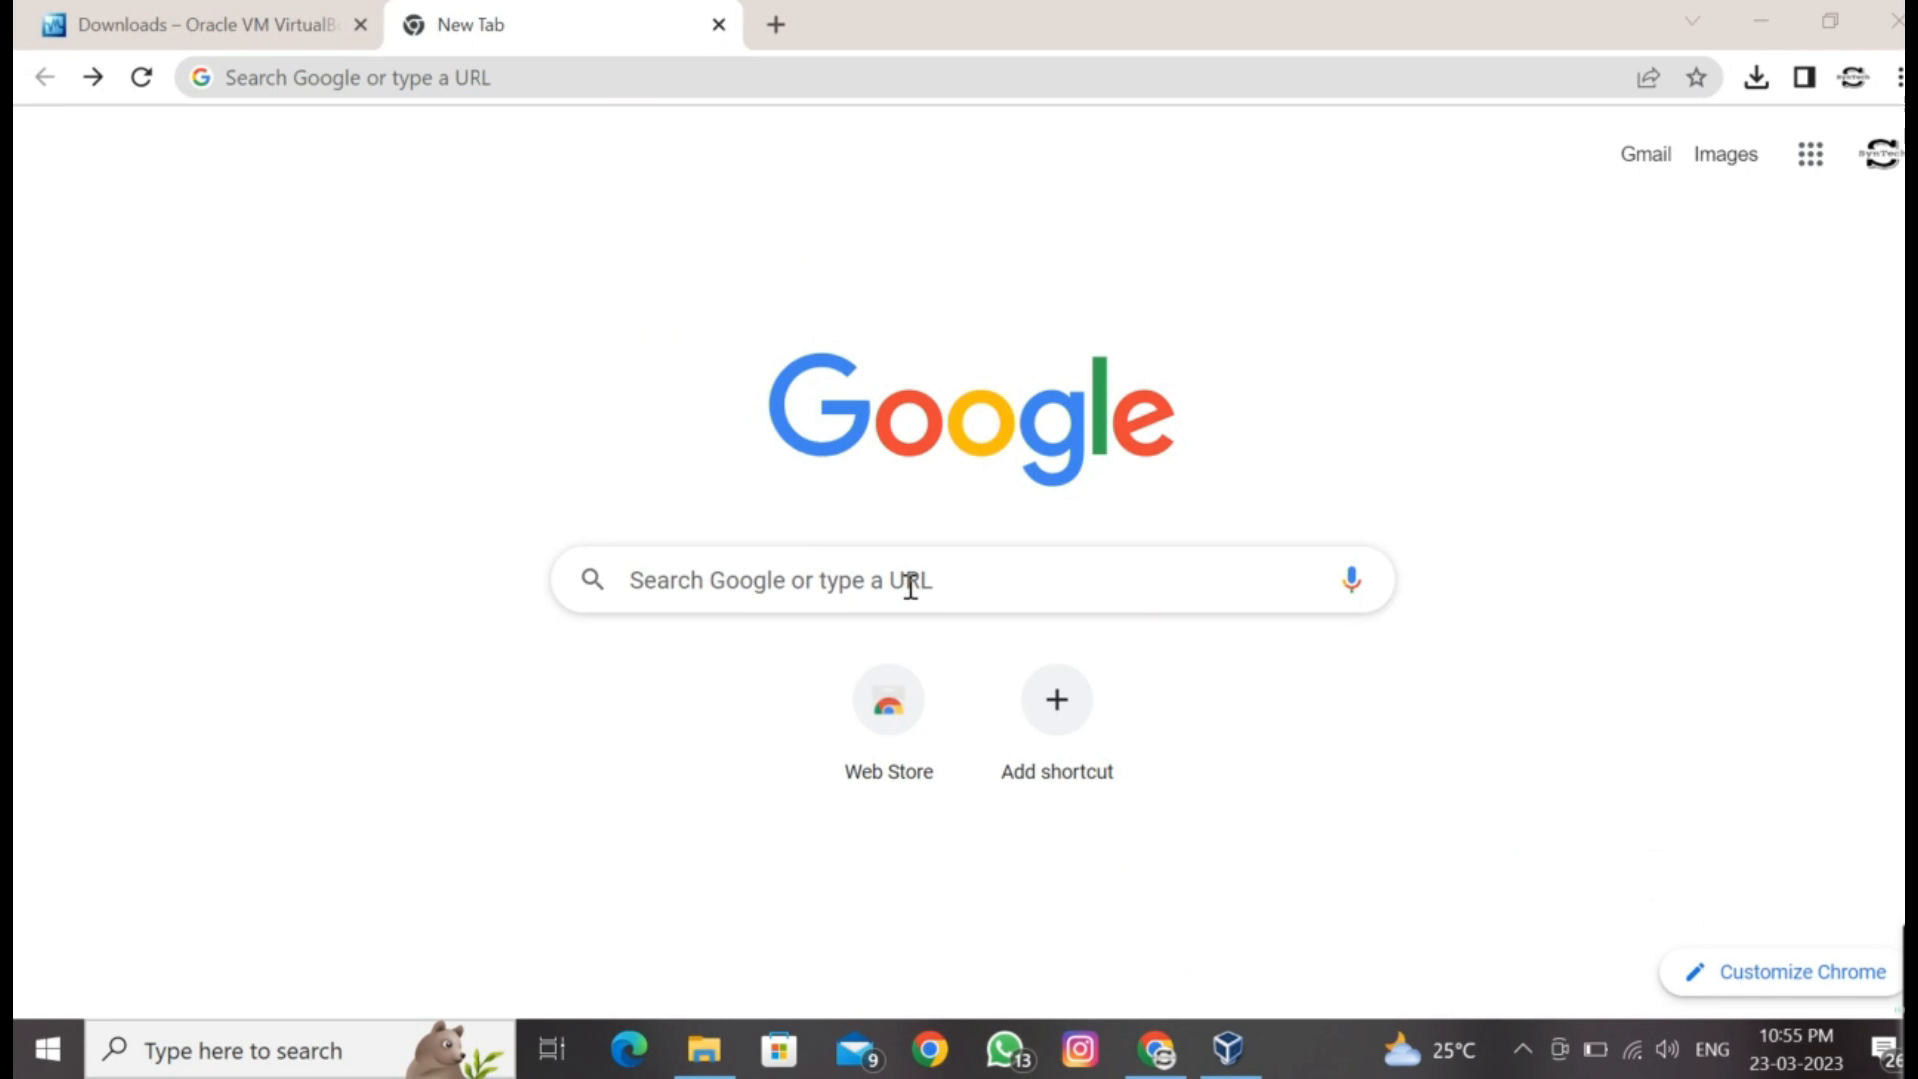
Step: Search the web for "ubuntu os download" and open the Download Ubuntu Desktop page
click(911, 587)
text(ub)
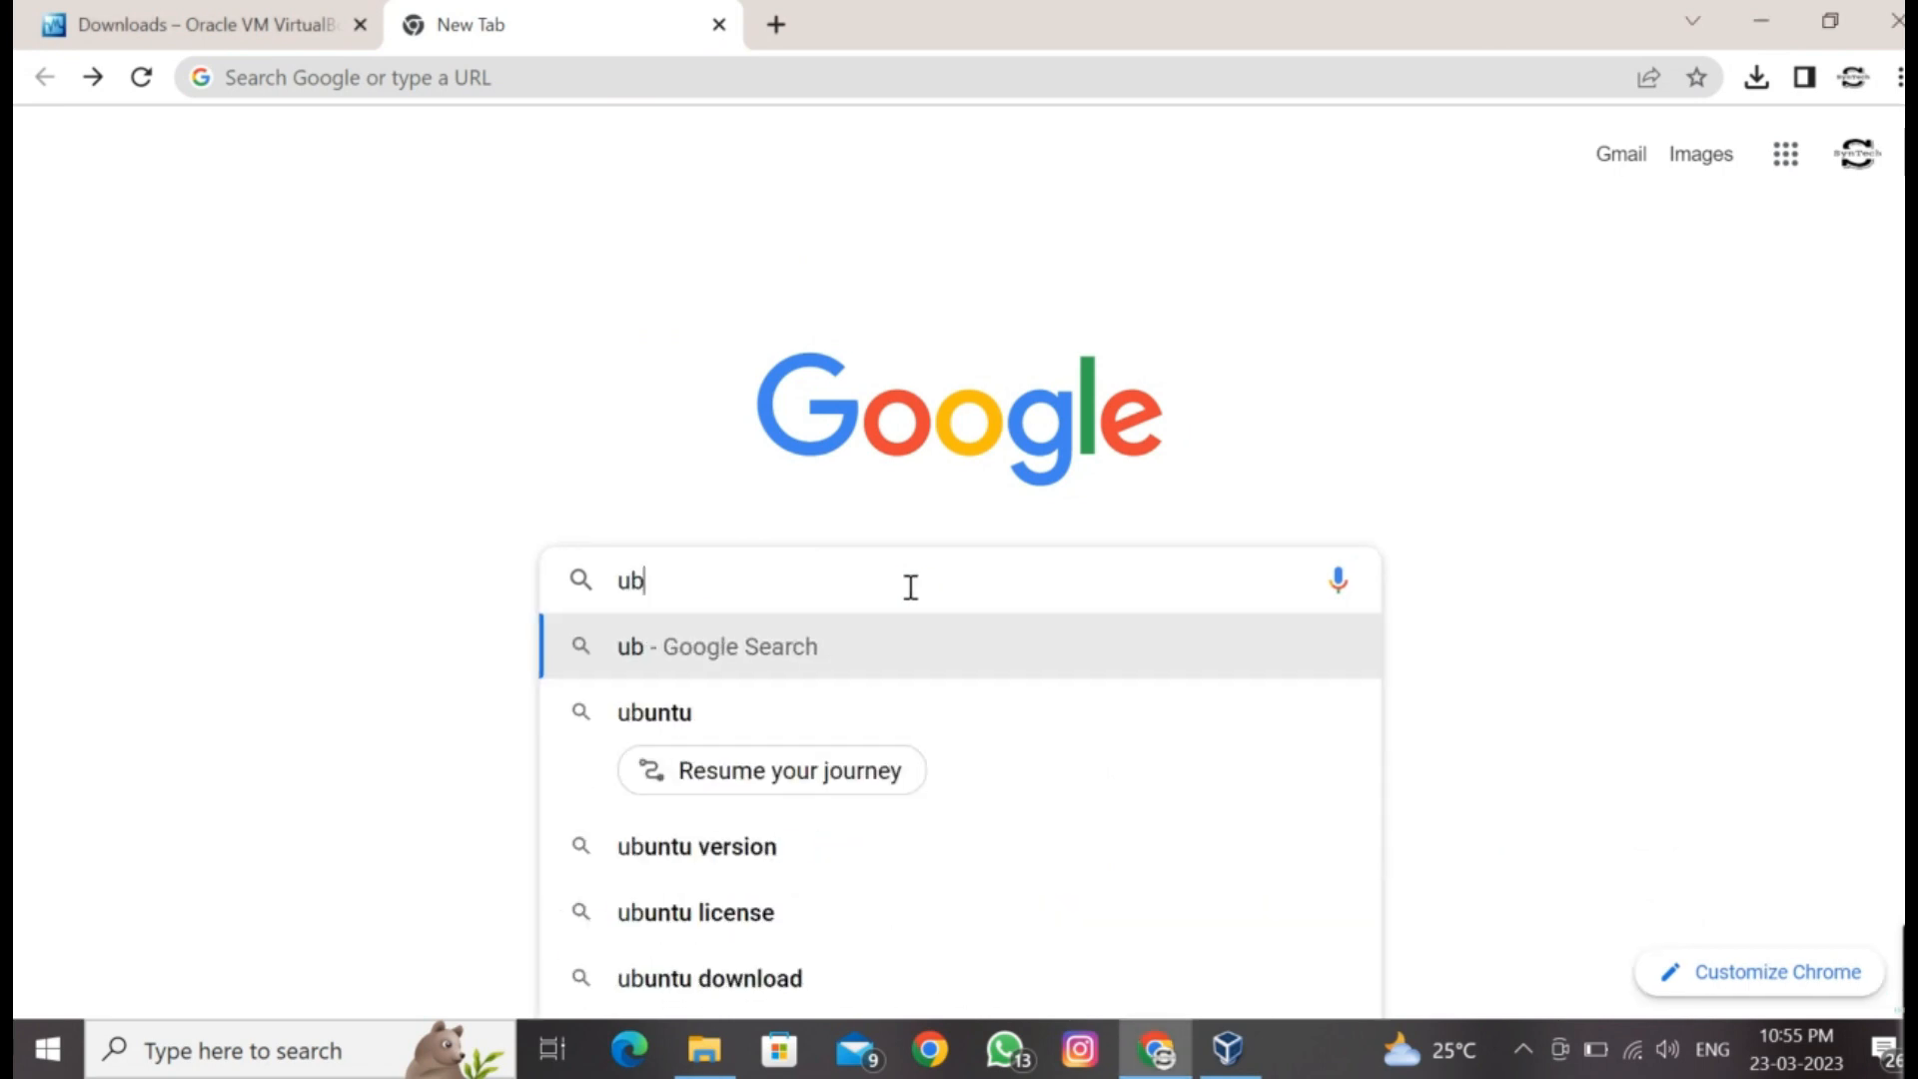
text(u)
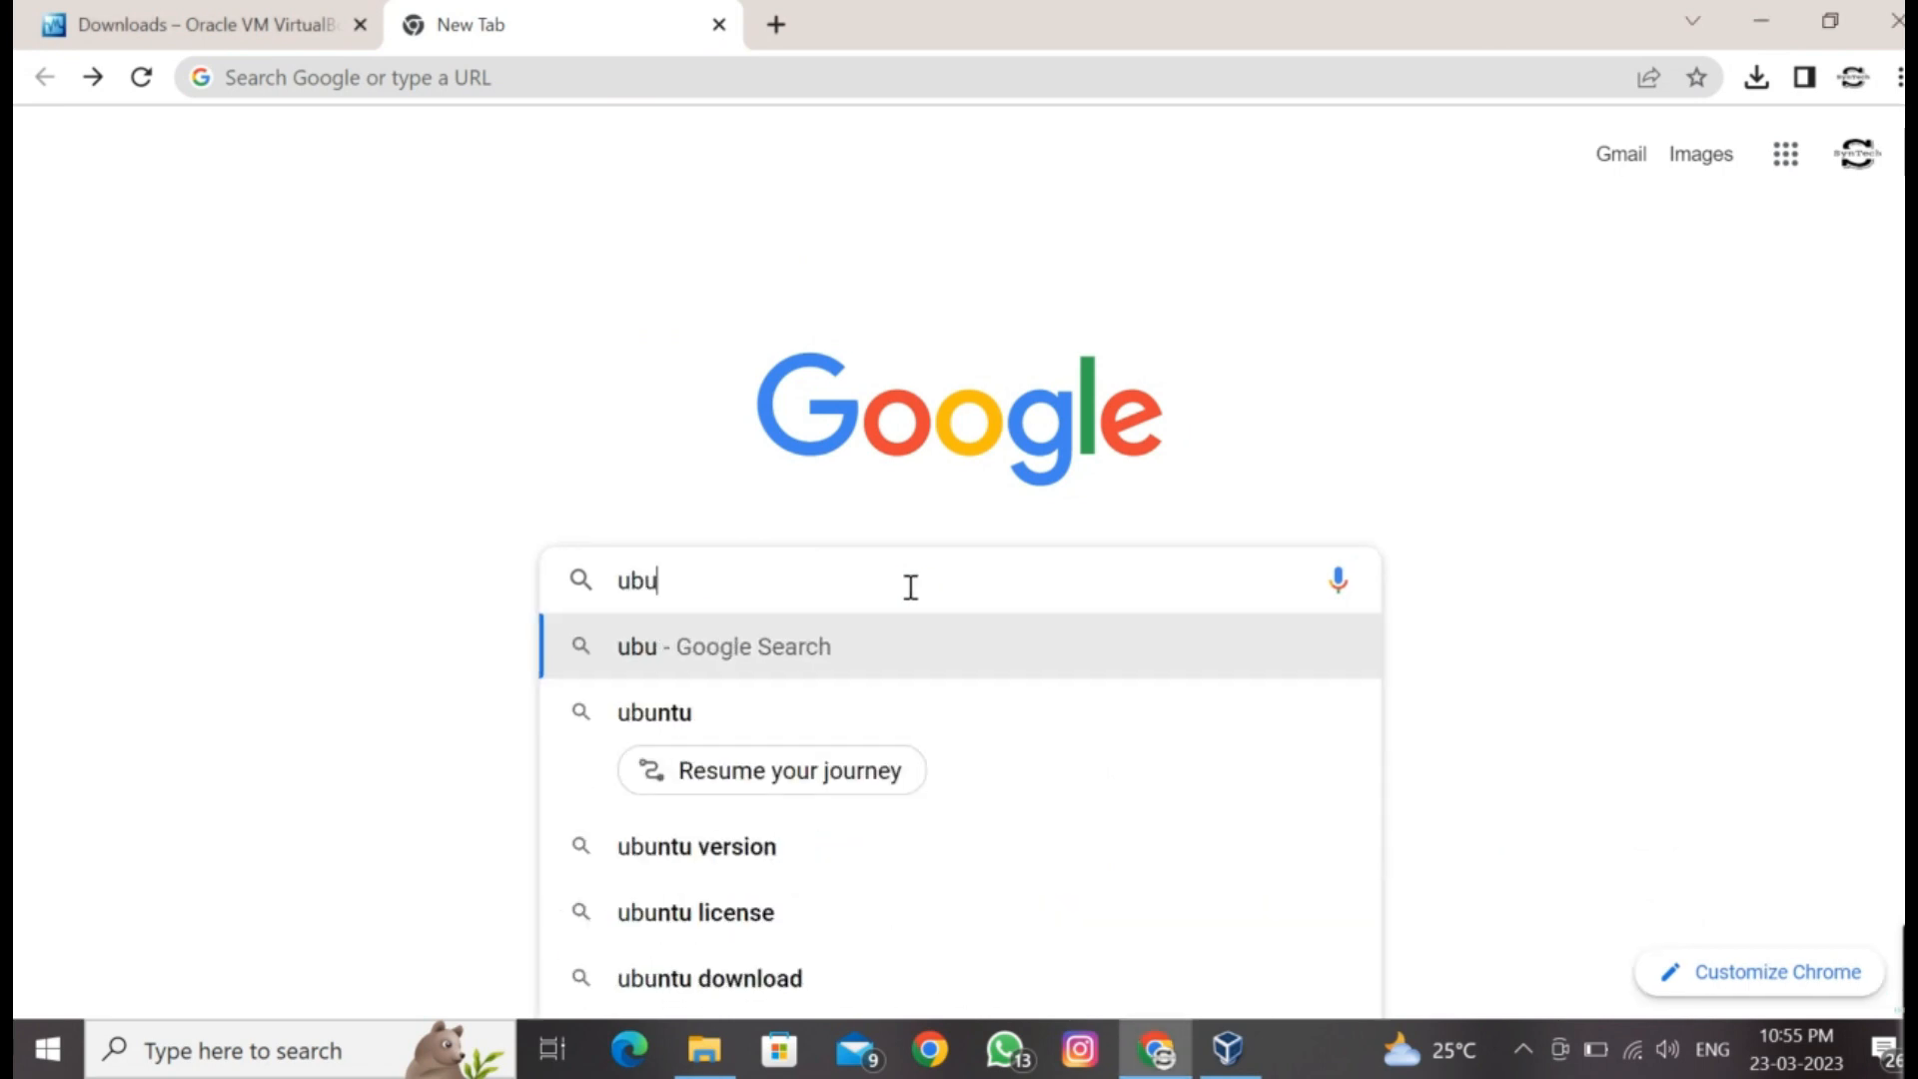
text(ntu os)
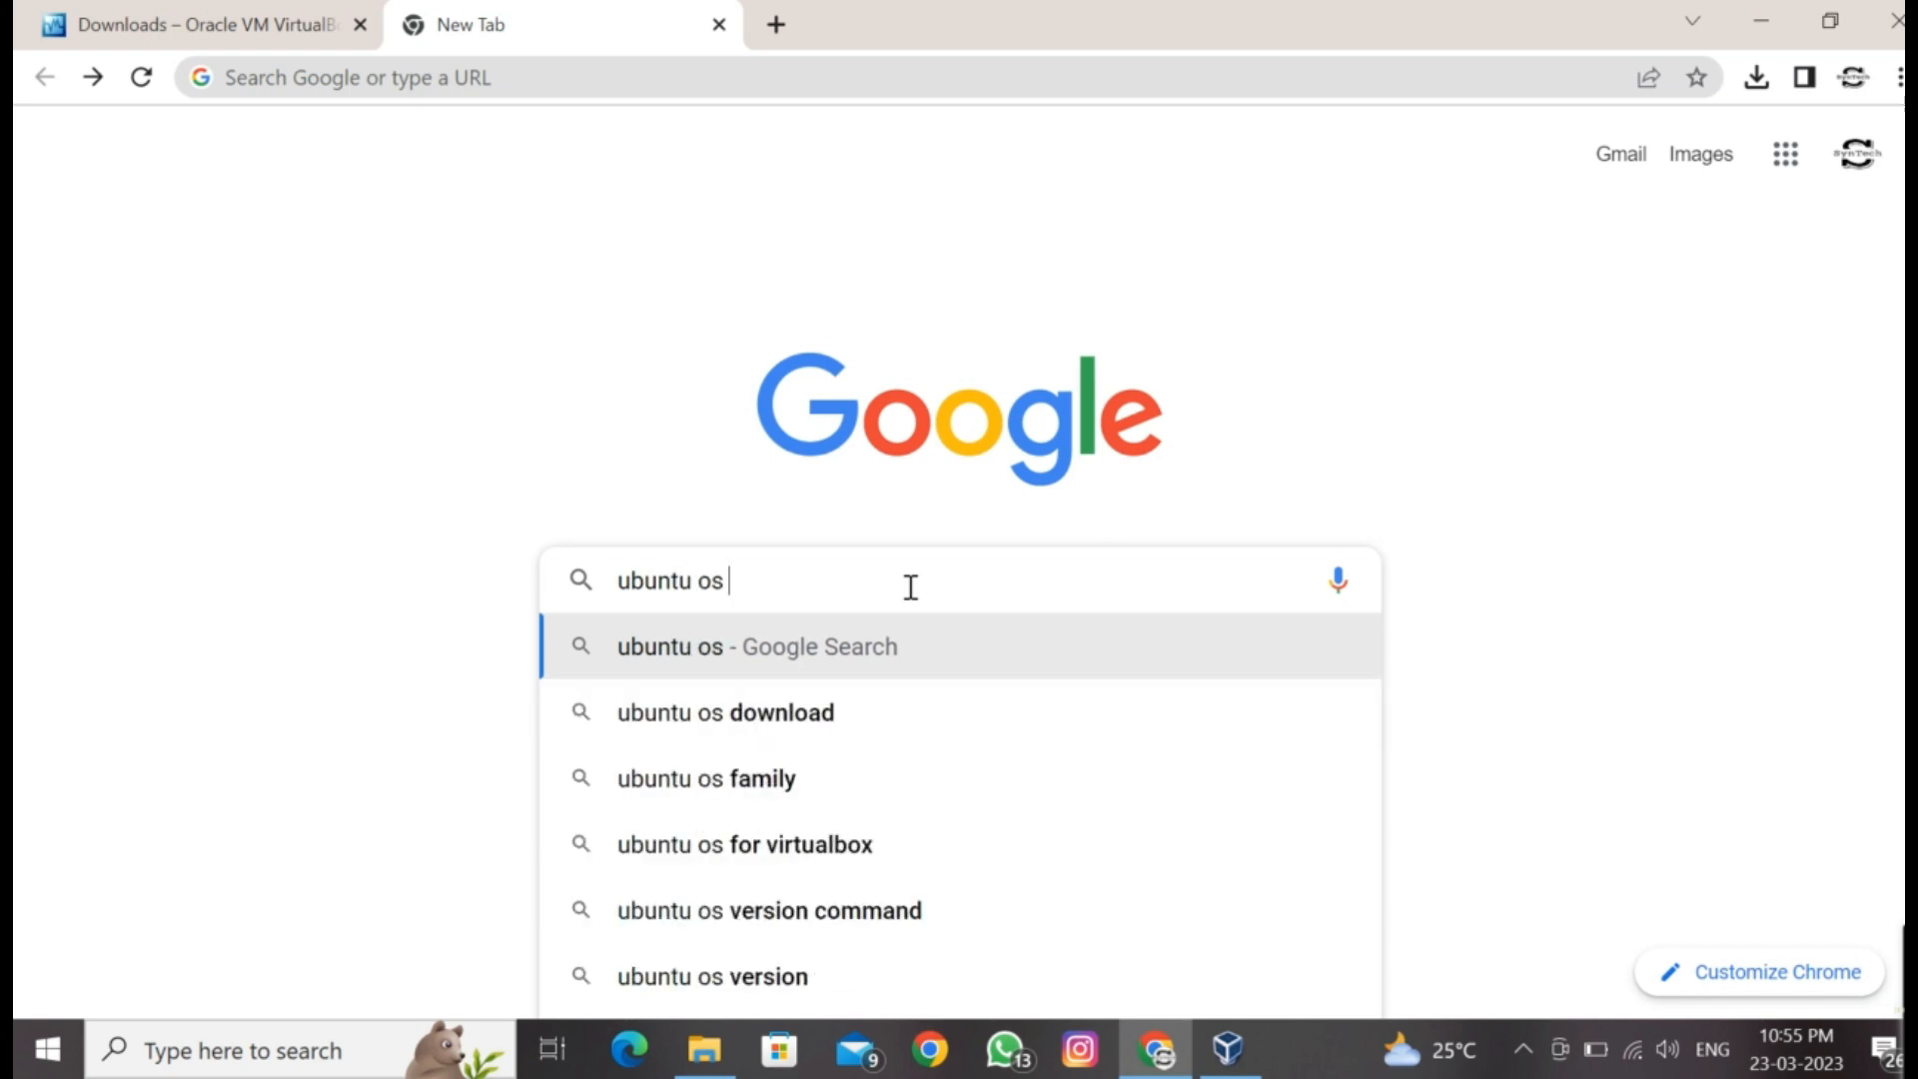
key(Down)
key(Return)
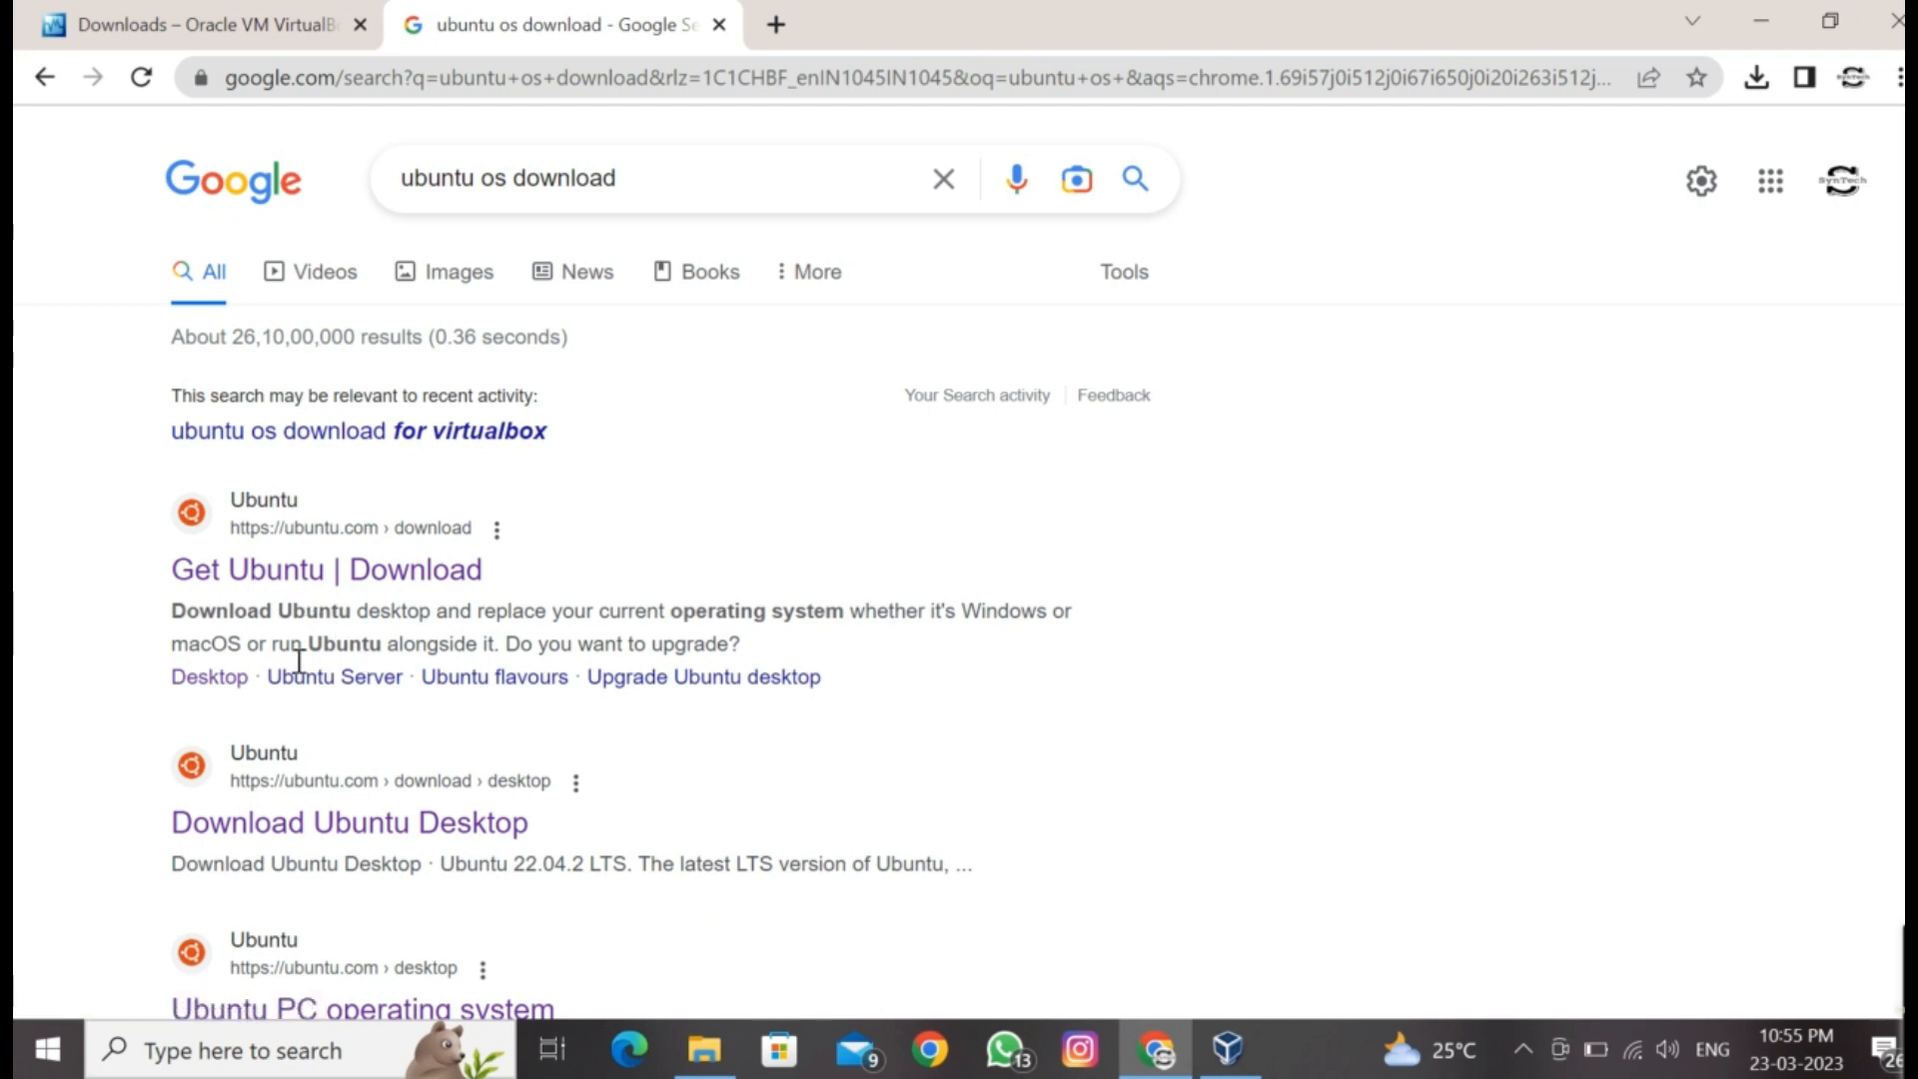
scroll(312, 769, down, 2)
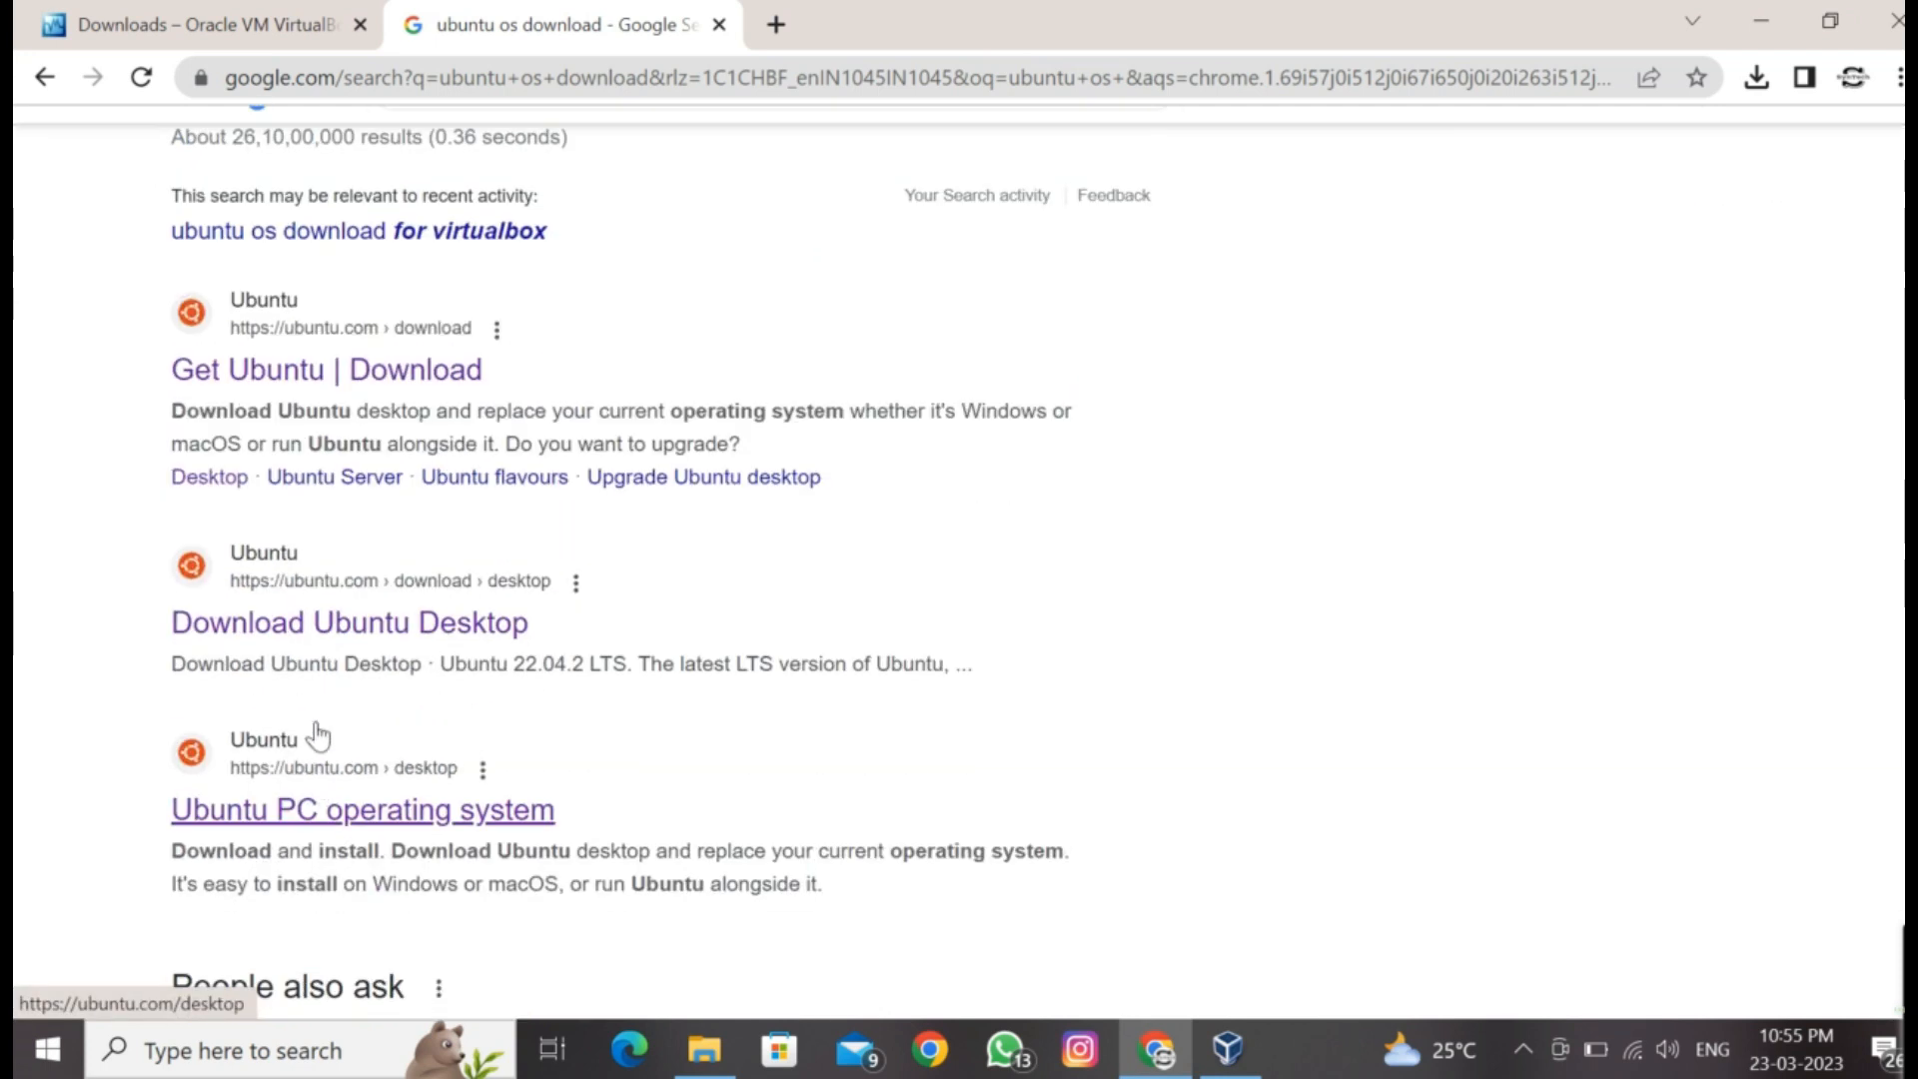
click(369, 627)
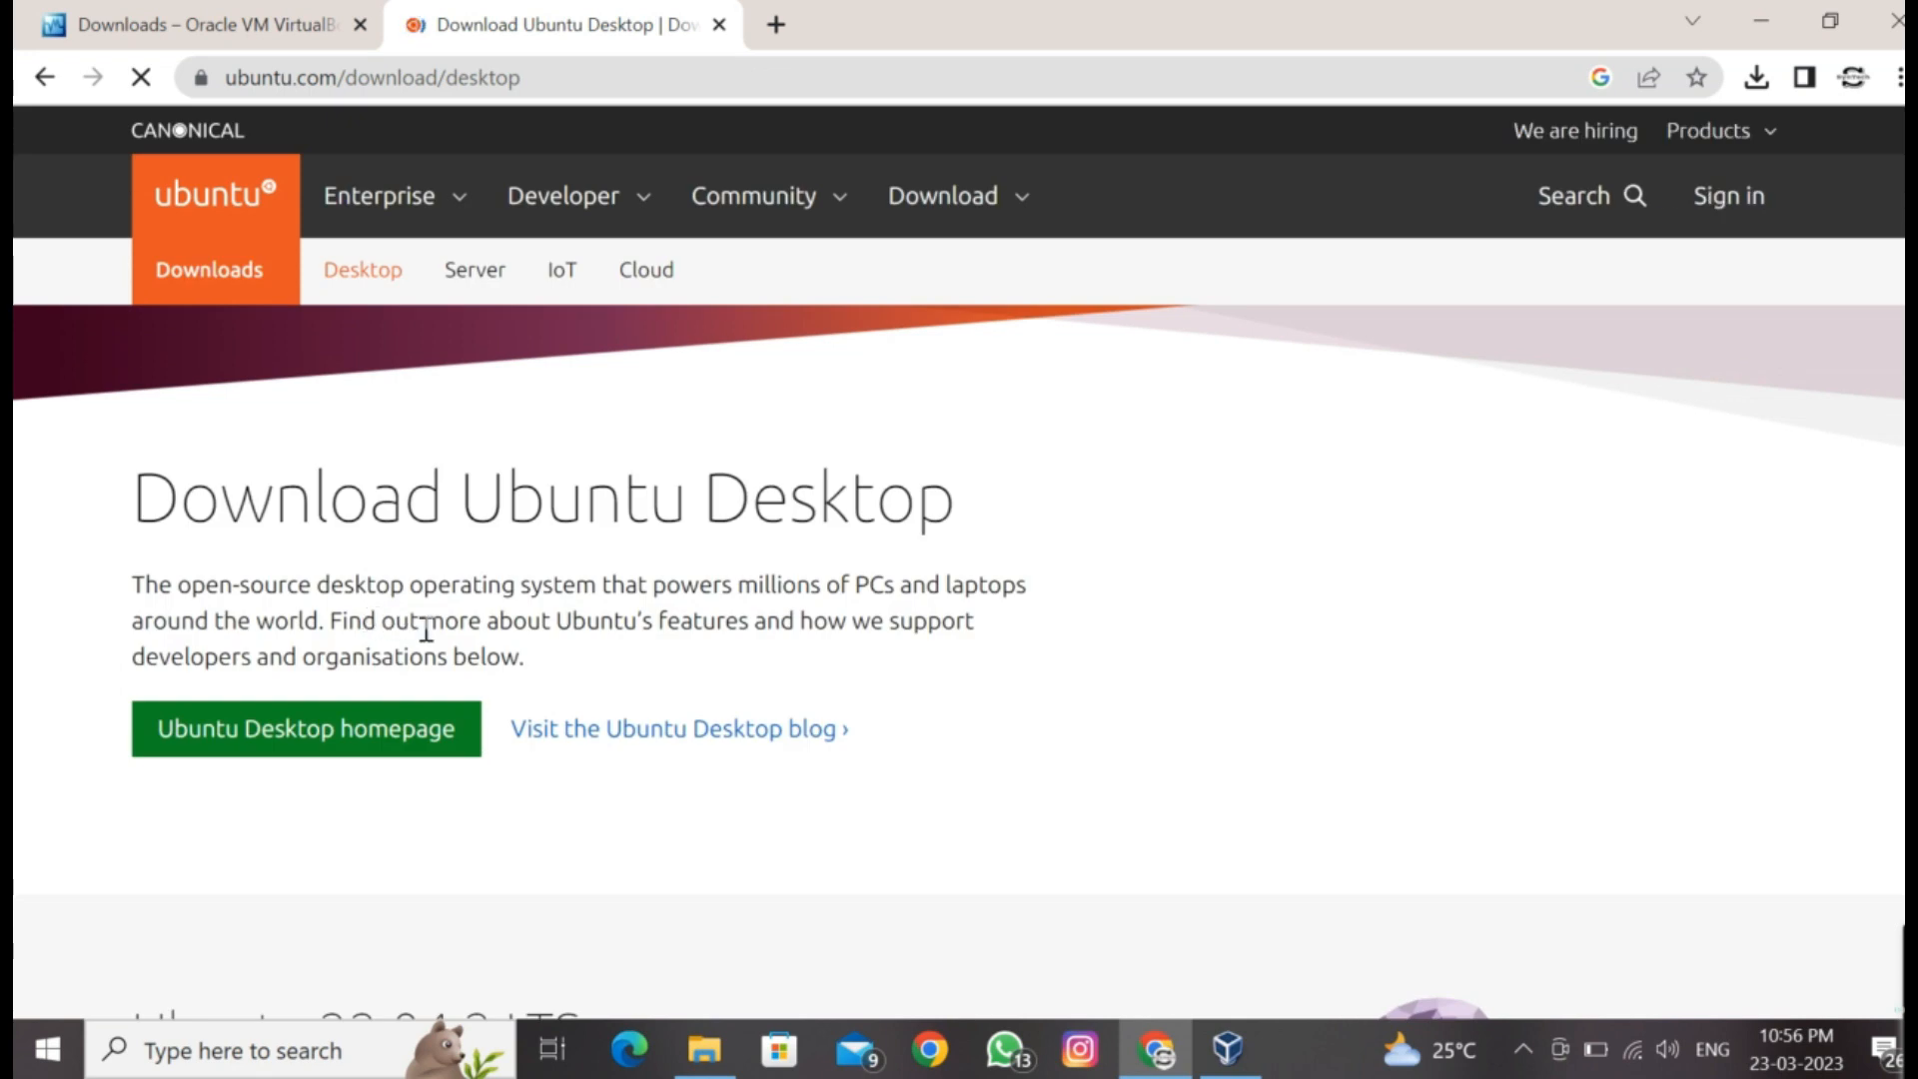
Step: Review the recommended system requirements for Ubuntu 22.04.2 LTS and download its desktop ISO
scroll(540, 662, down, 5)
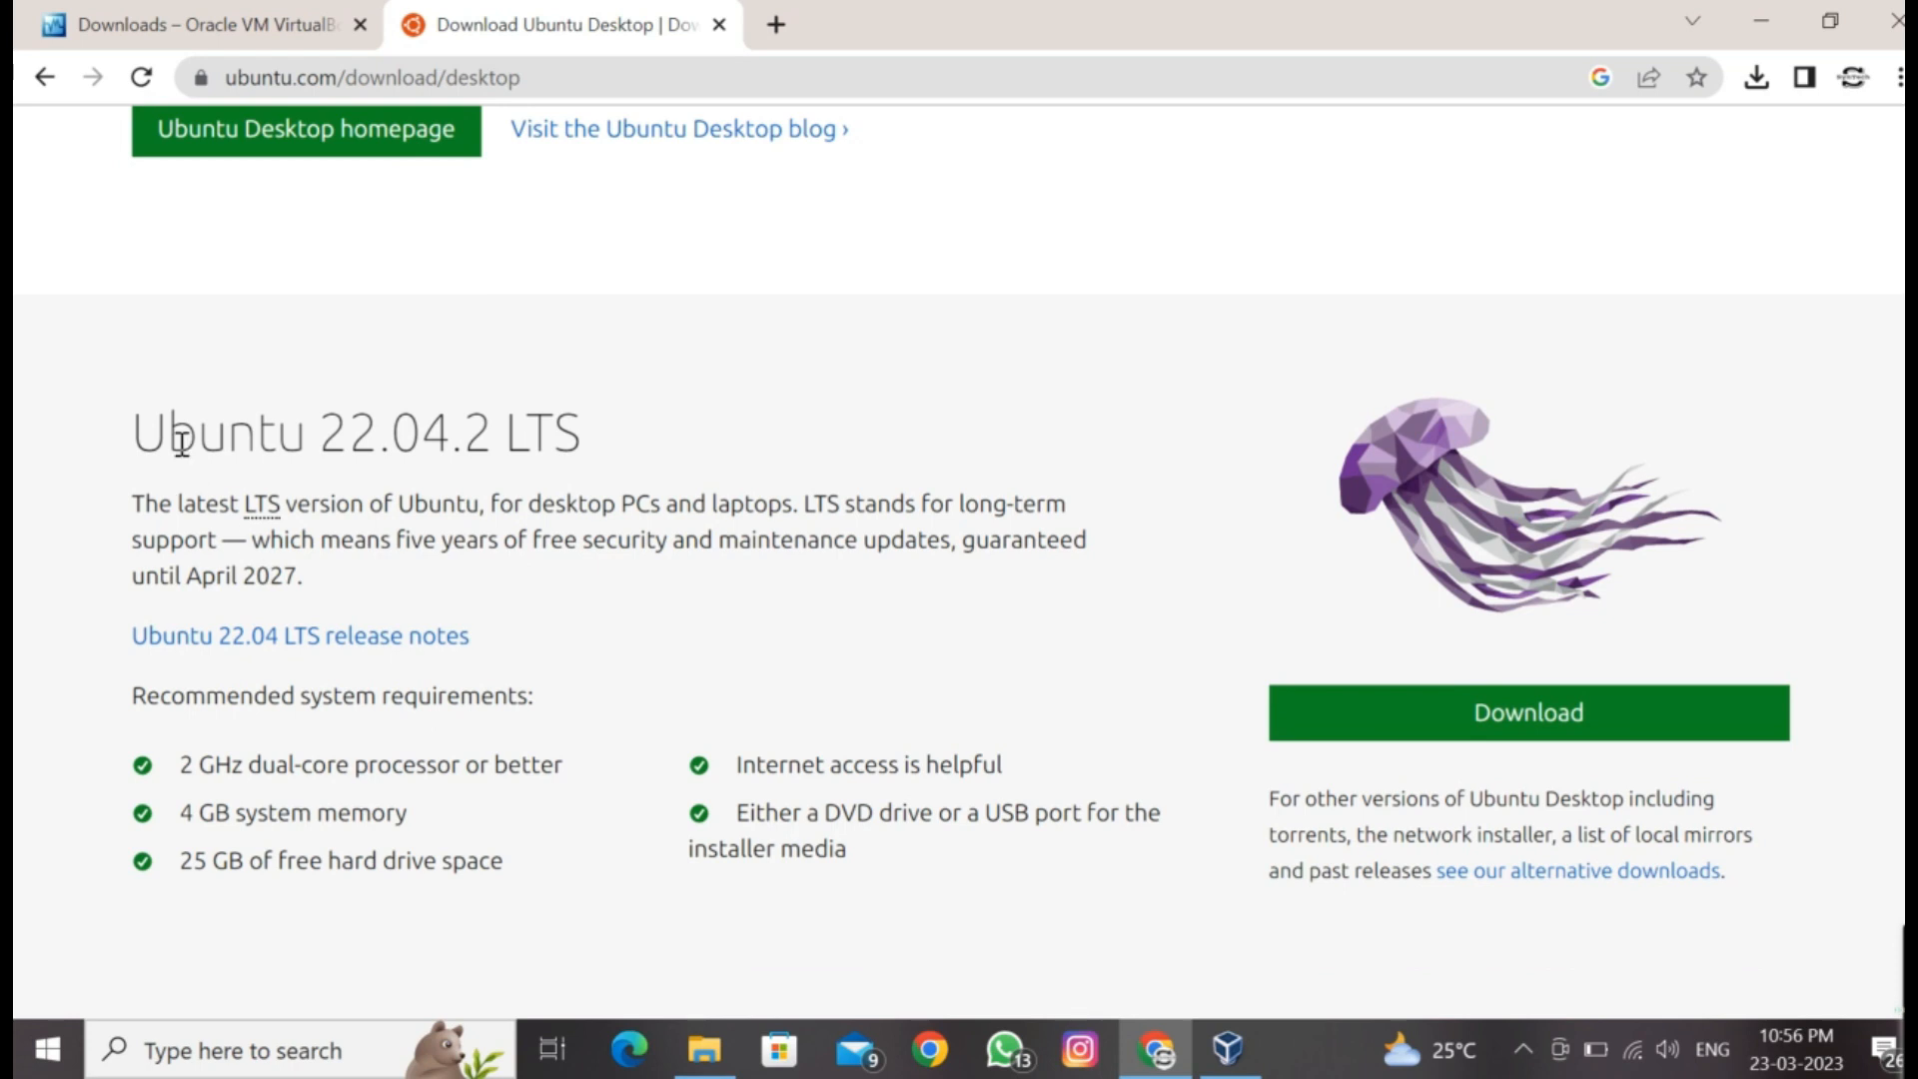
drag(141, 447, 594, 452)
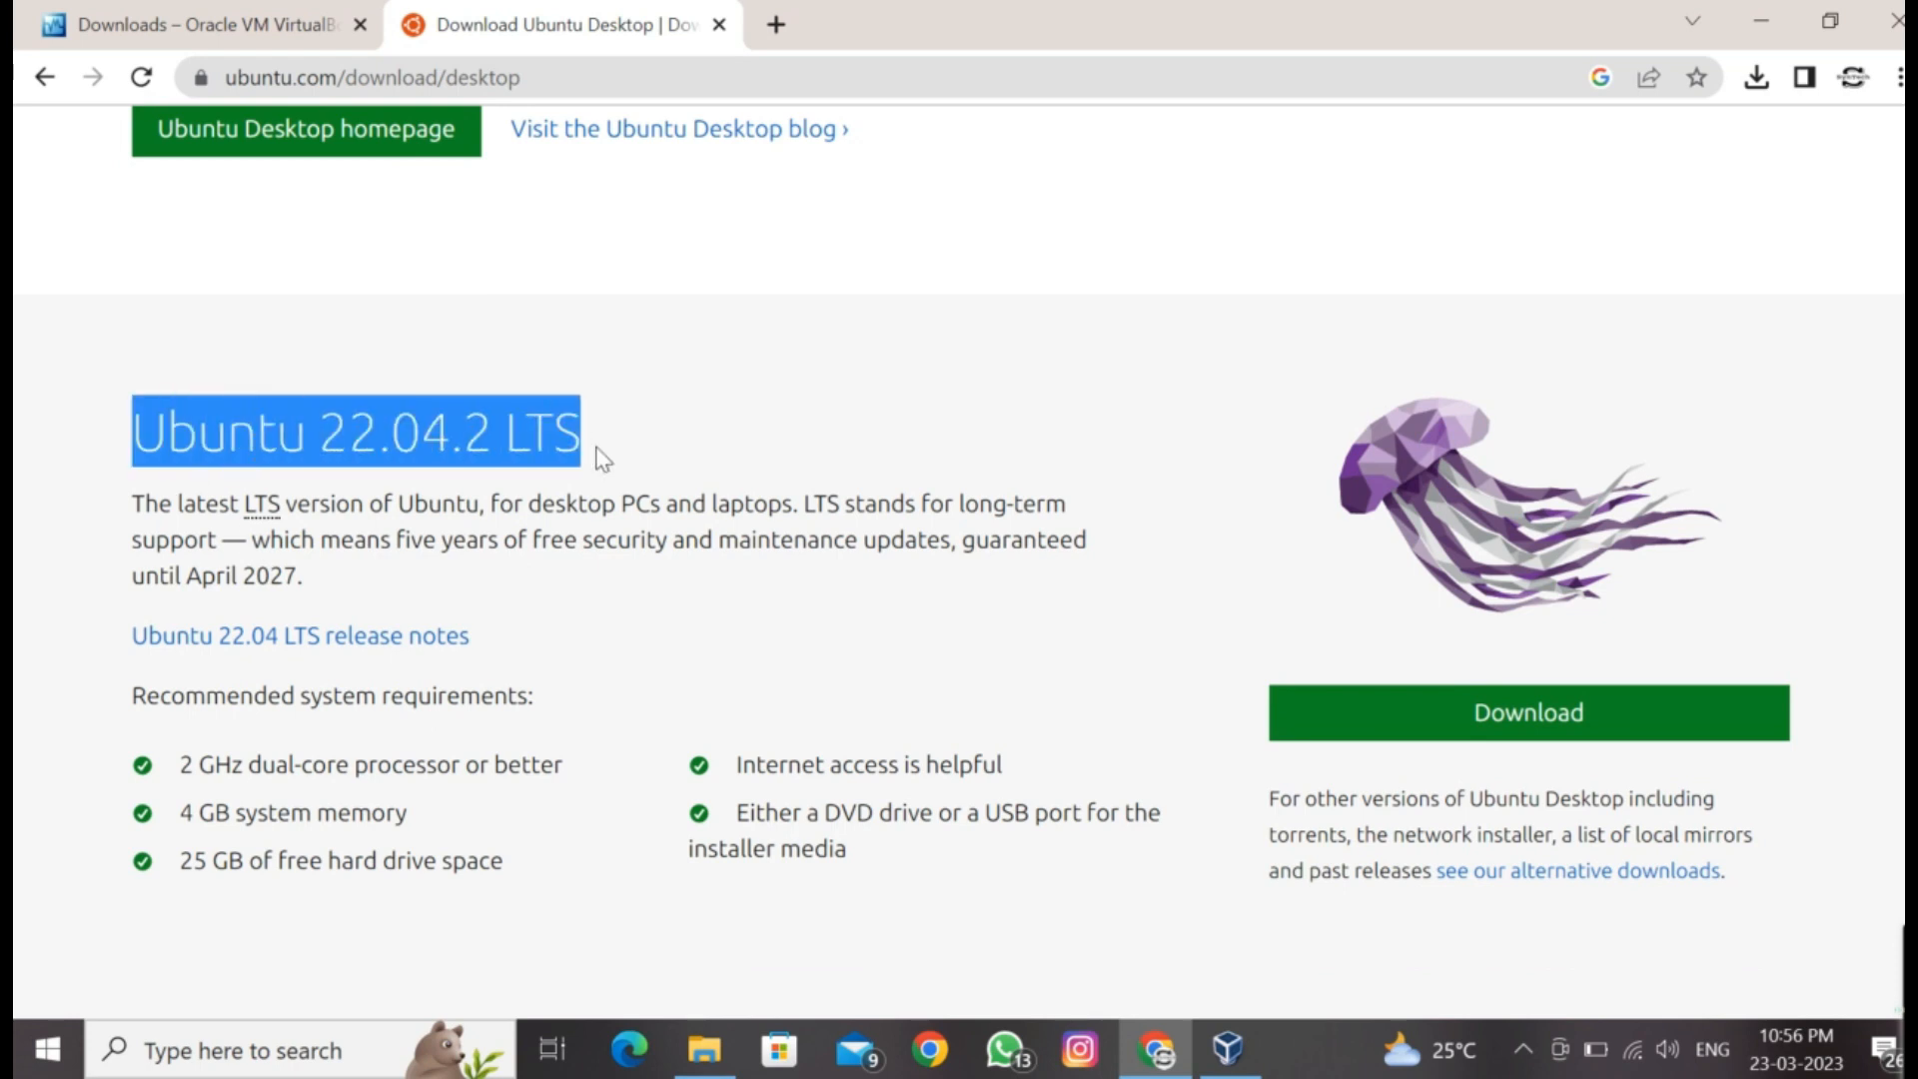
drag(181, 765, 554, 766)
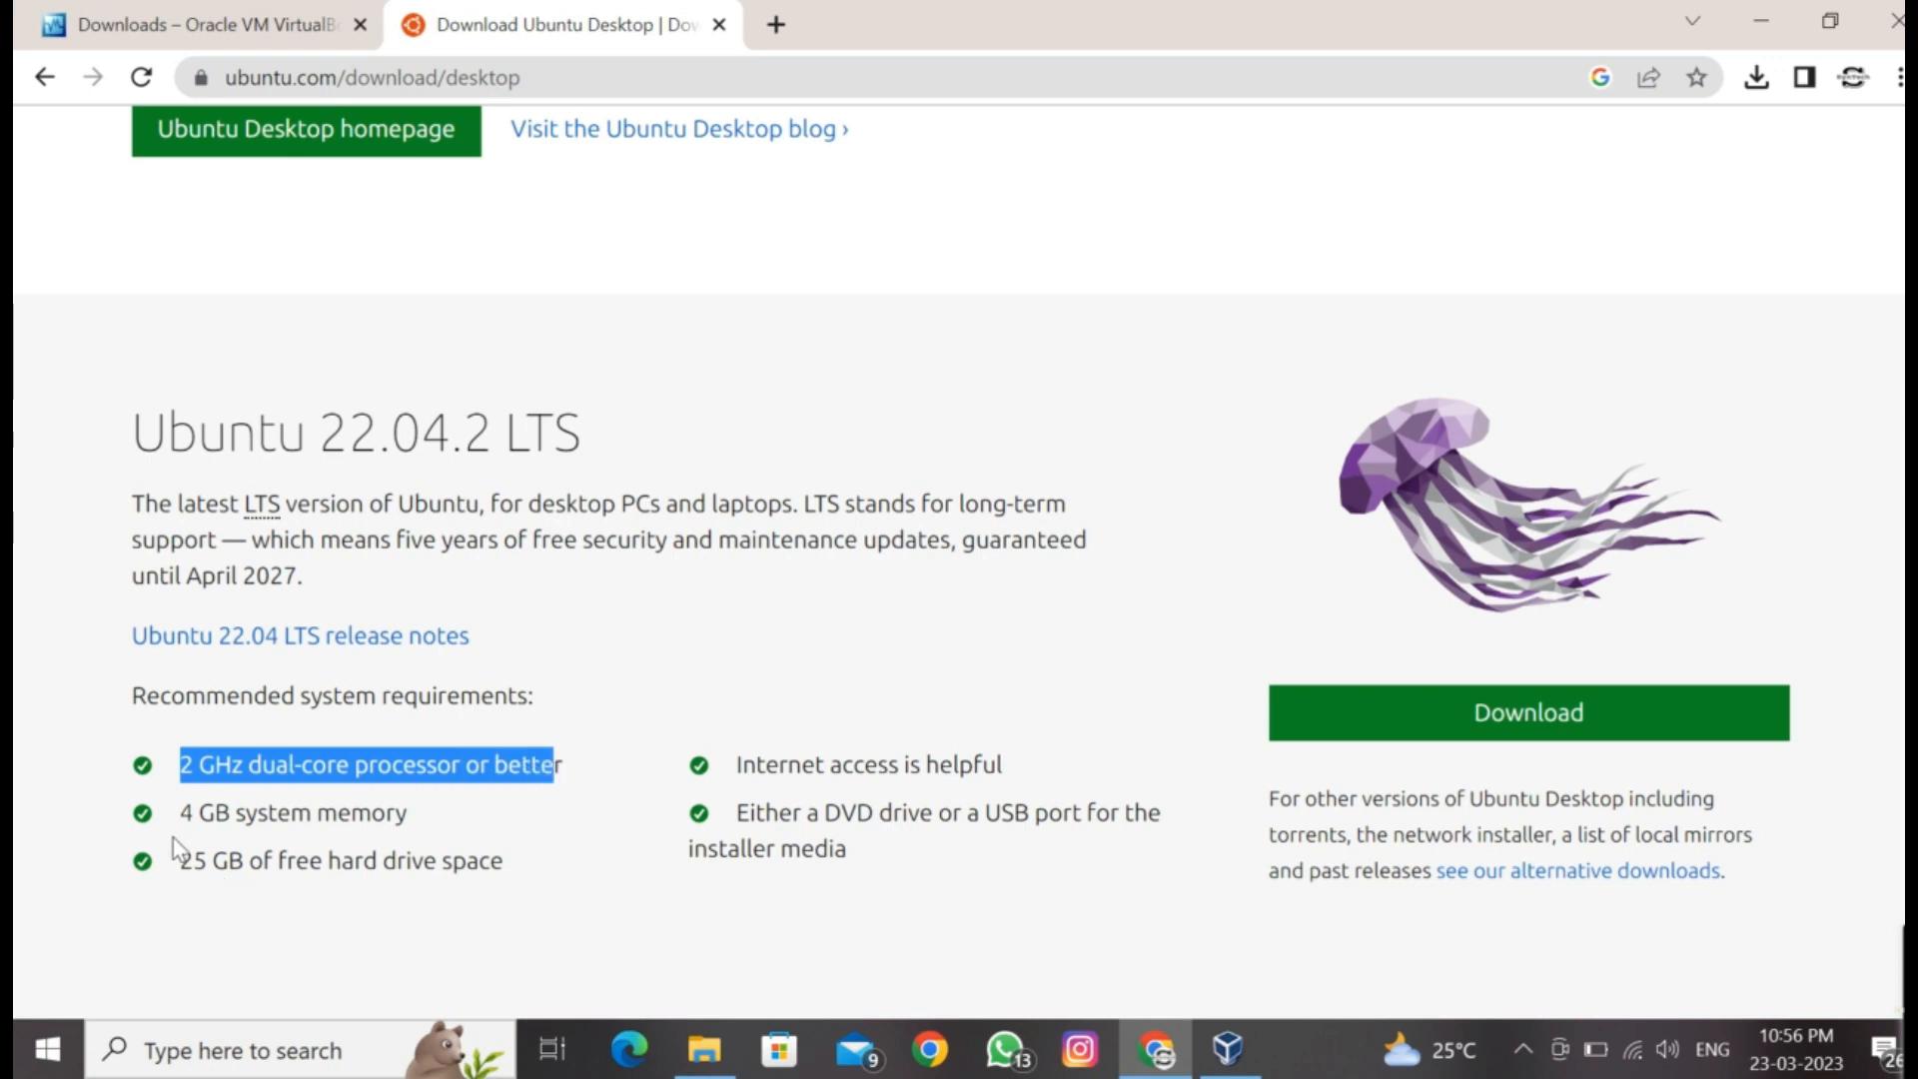
drag(186, 861, 512, 872)
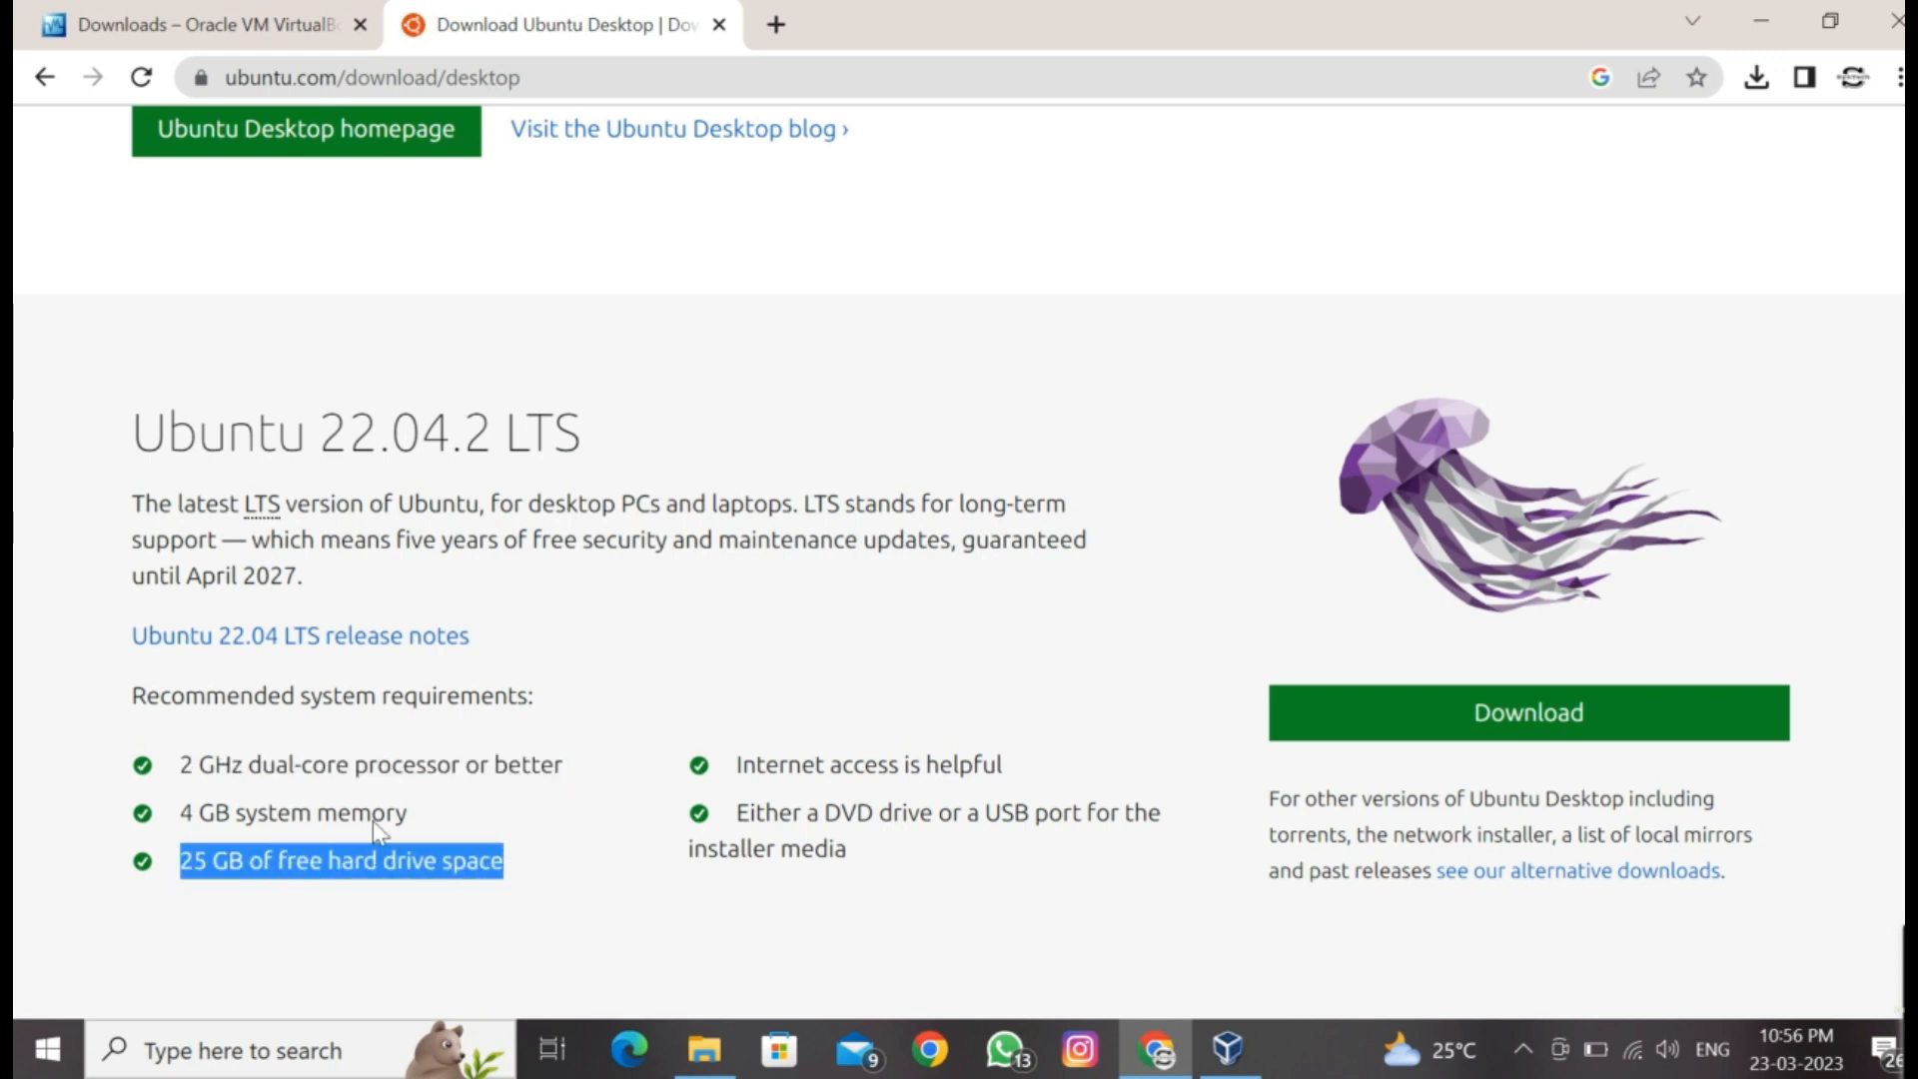
click(663, 872)
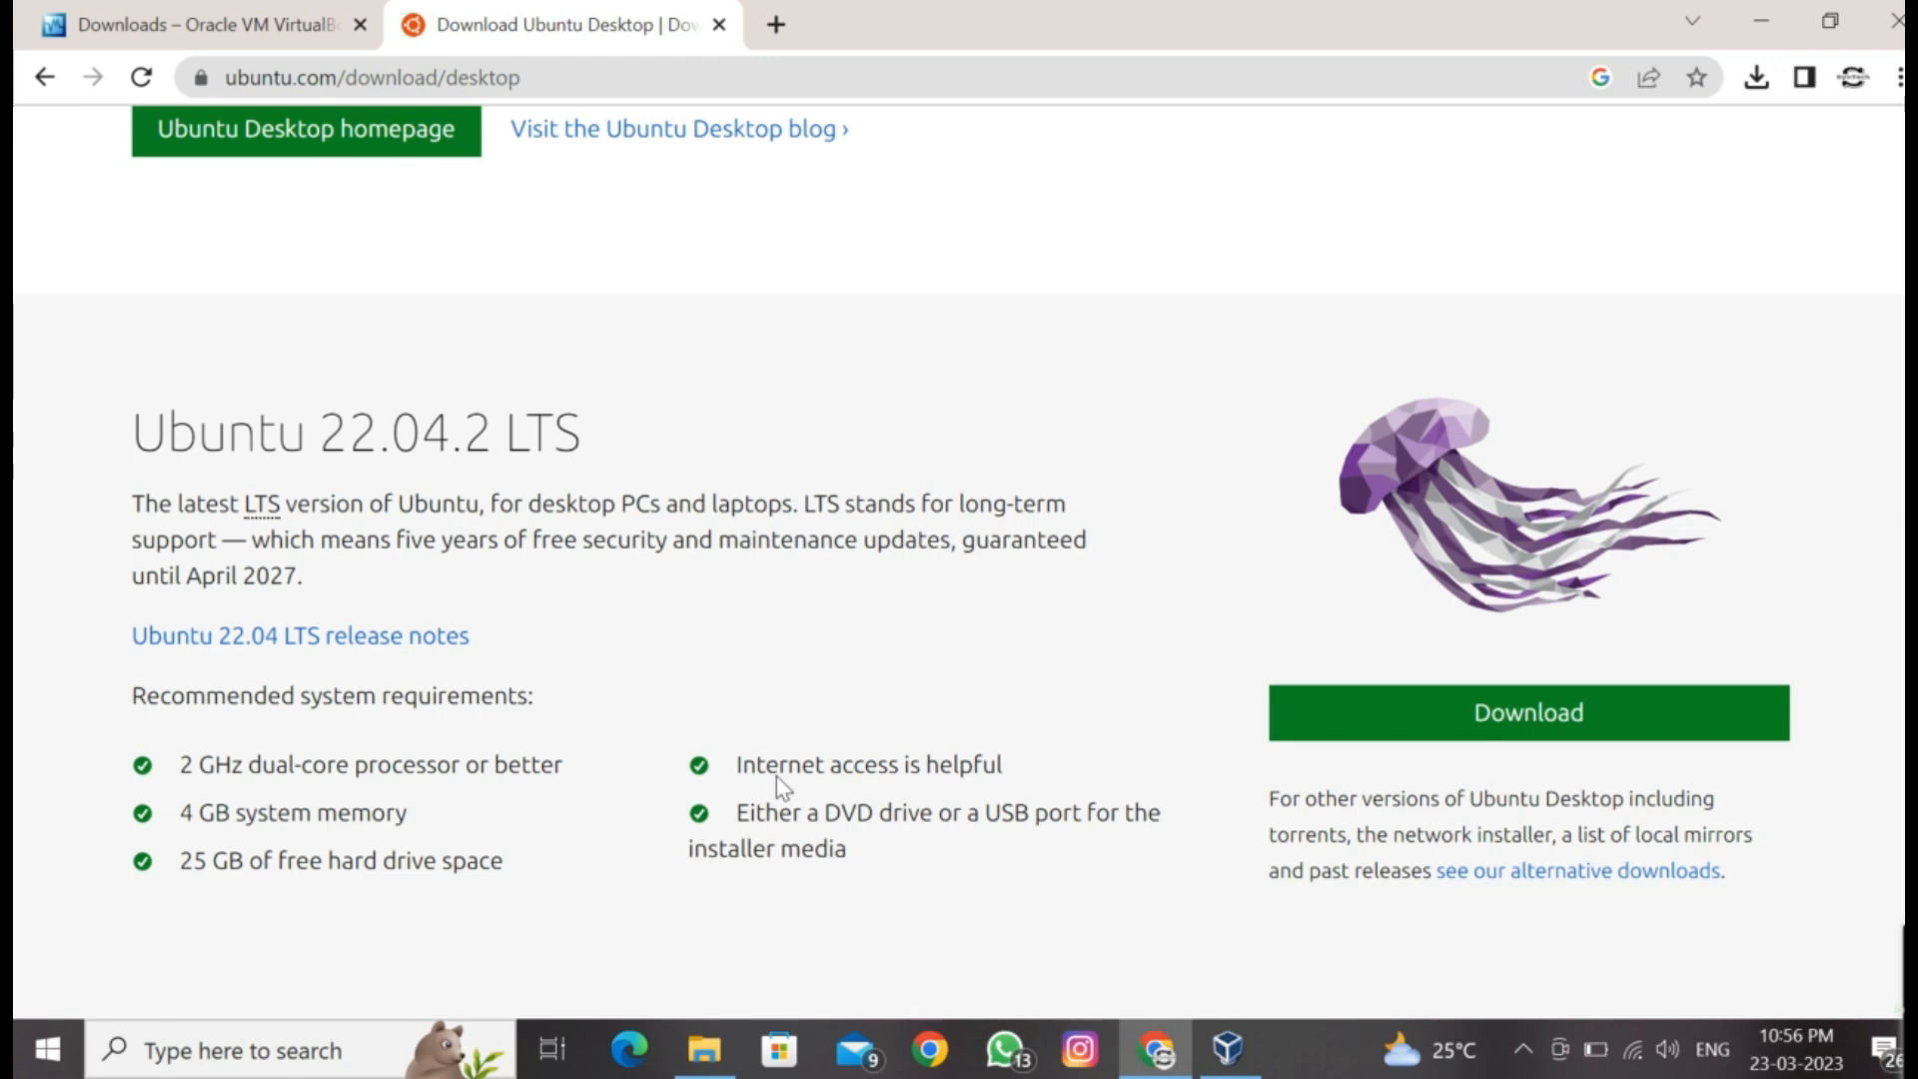
click(1534, 714)
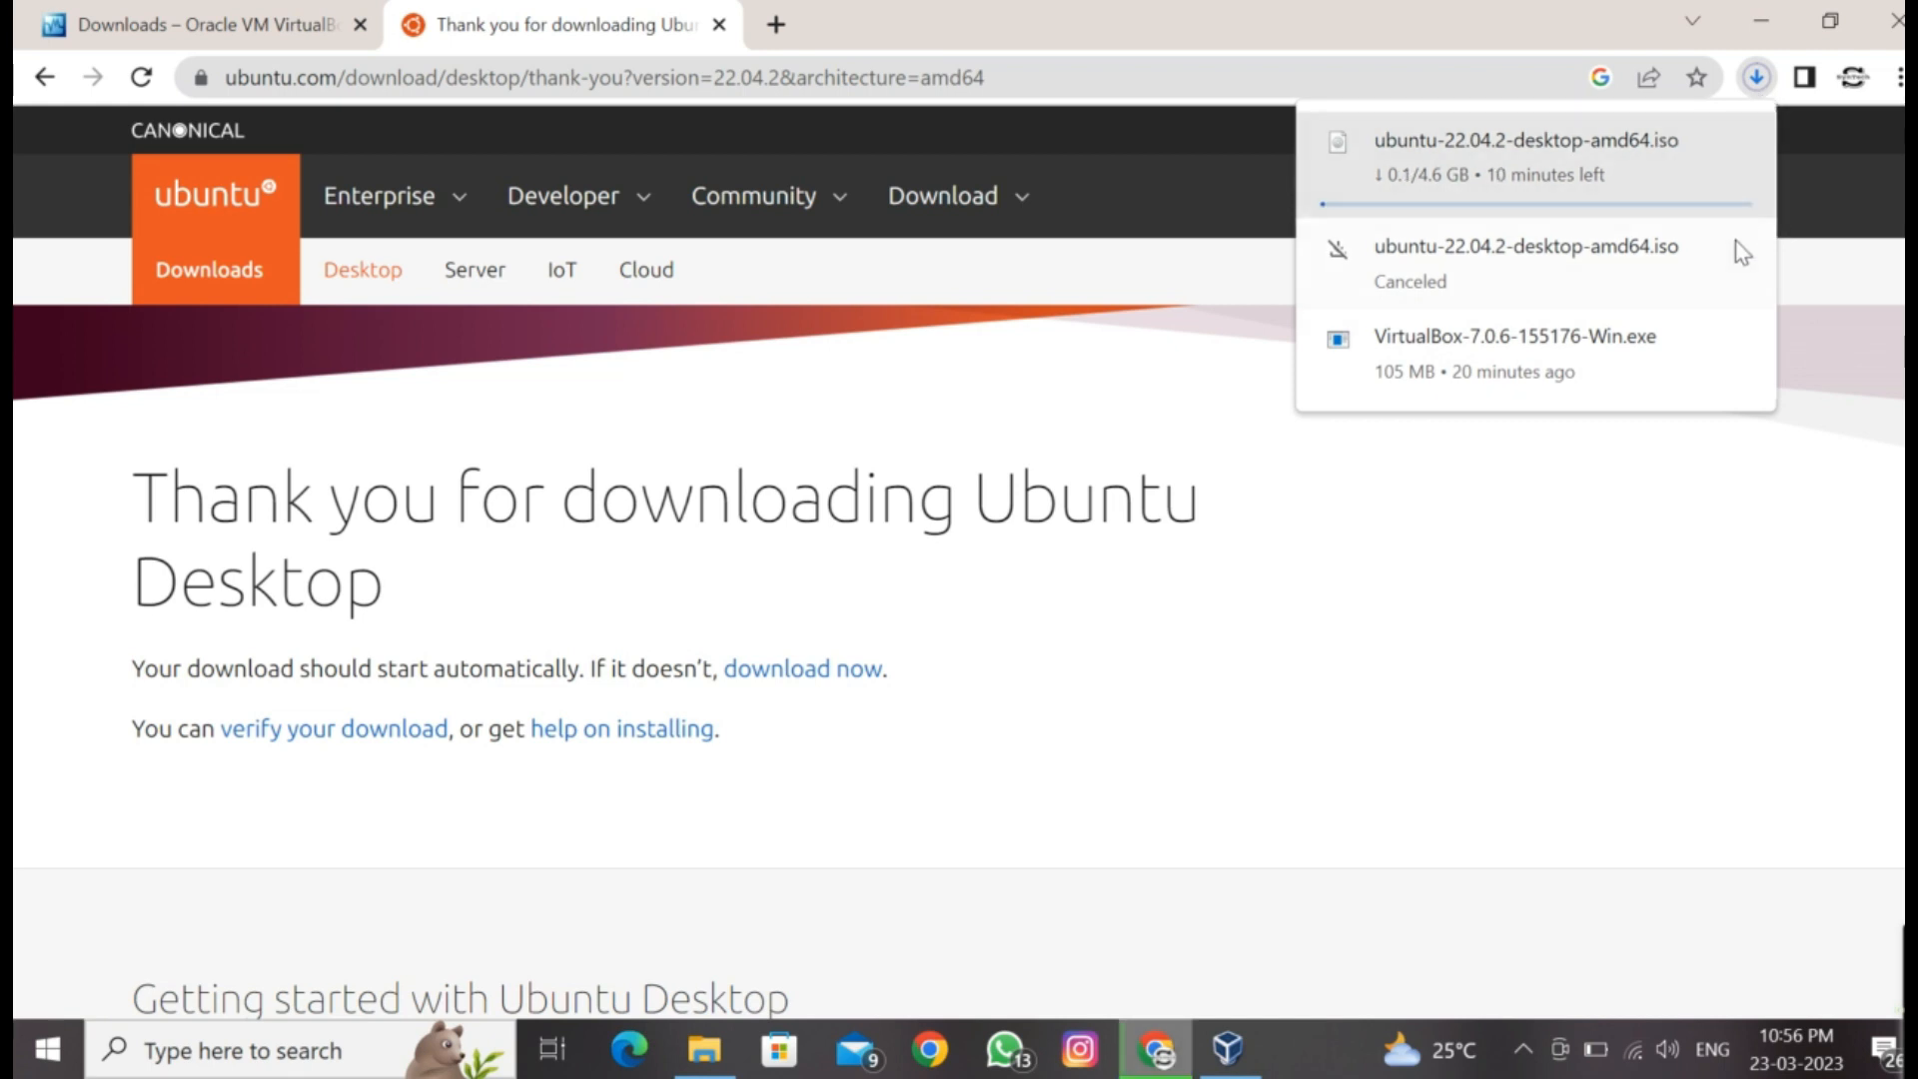
click(1759, 83)
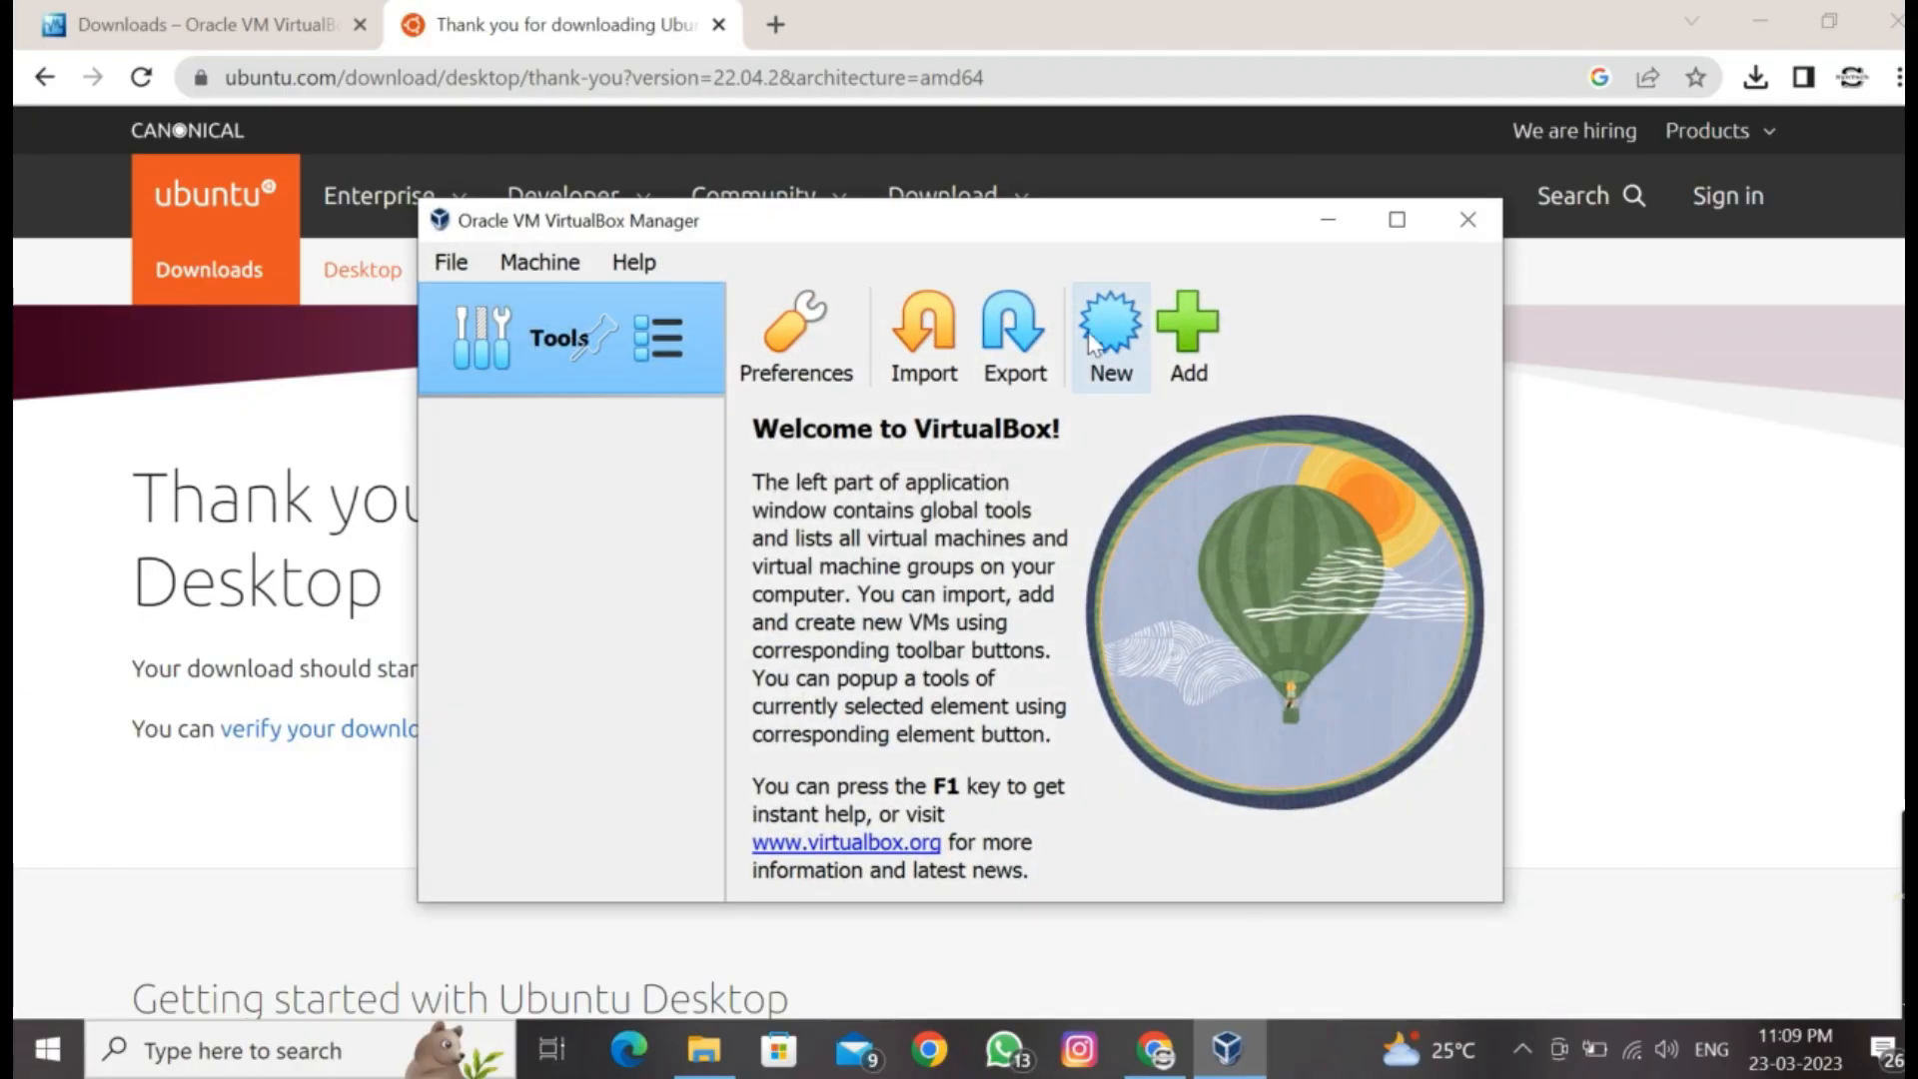
Step: In Oracle VM VirtualBox Manager, start a new virtual machine named ubuntu and leave its ISO image not selected
click(1116, 377)
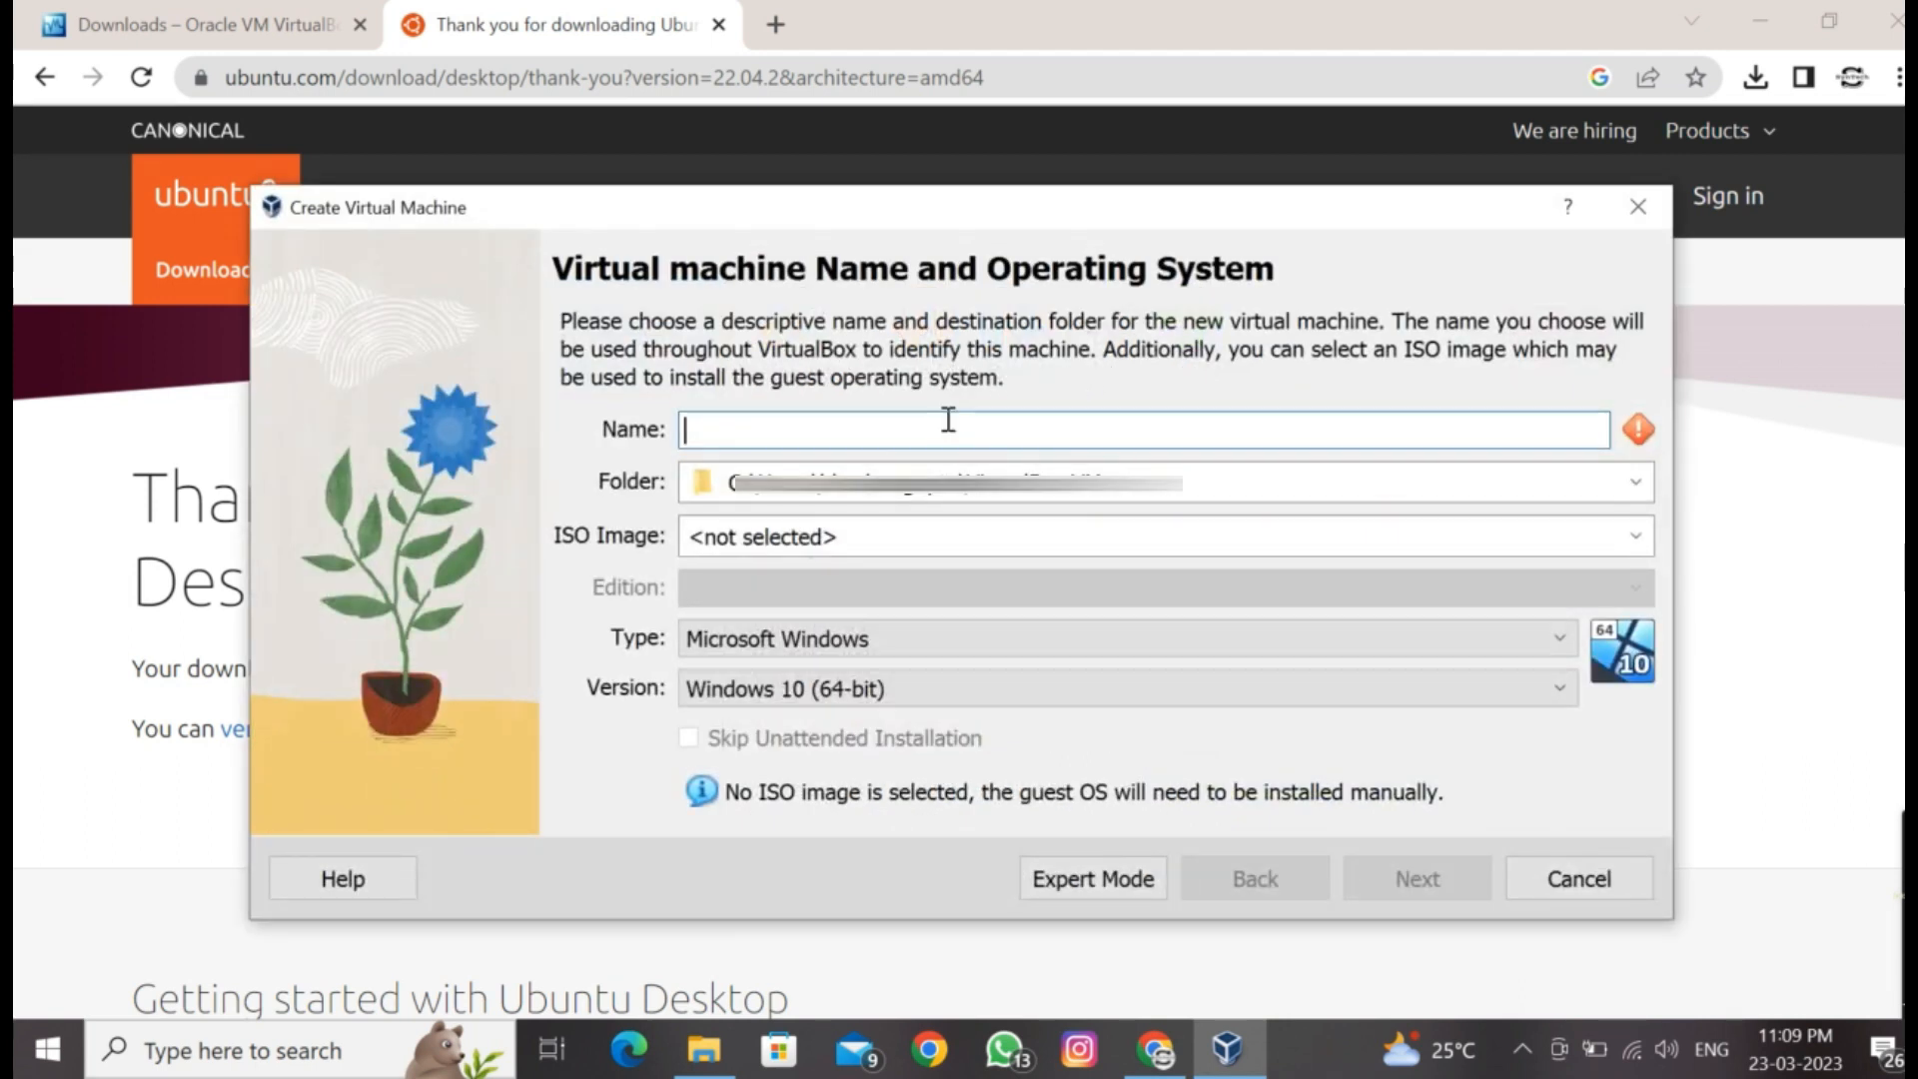
text(ub)
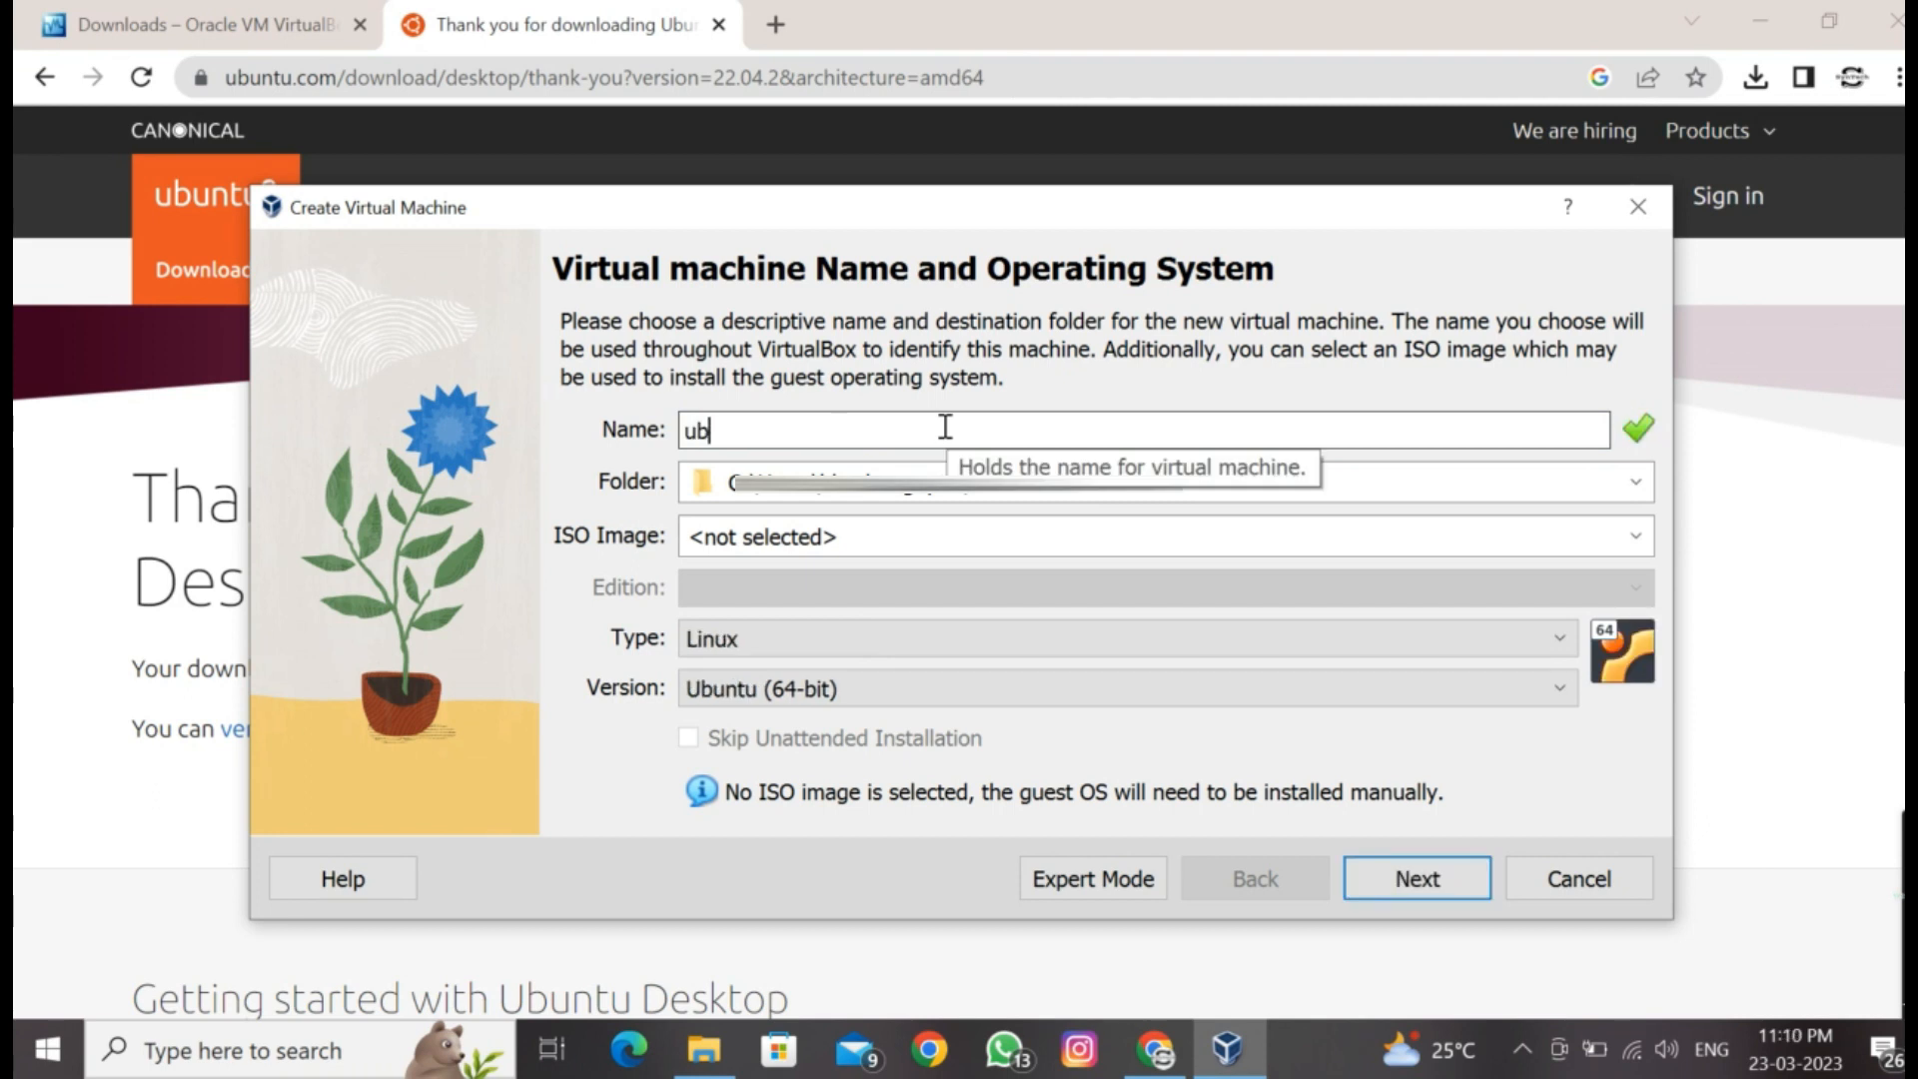
text(untu)
click(1640, 536)
click(1642, 536)
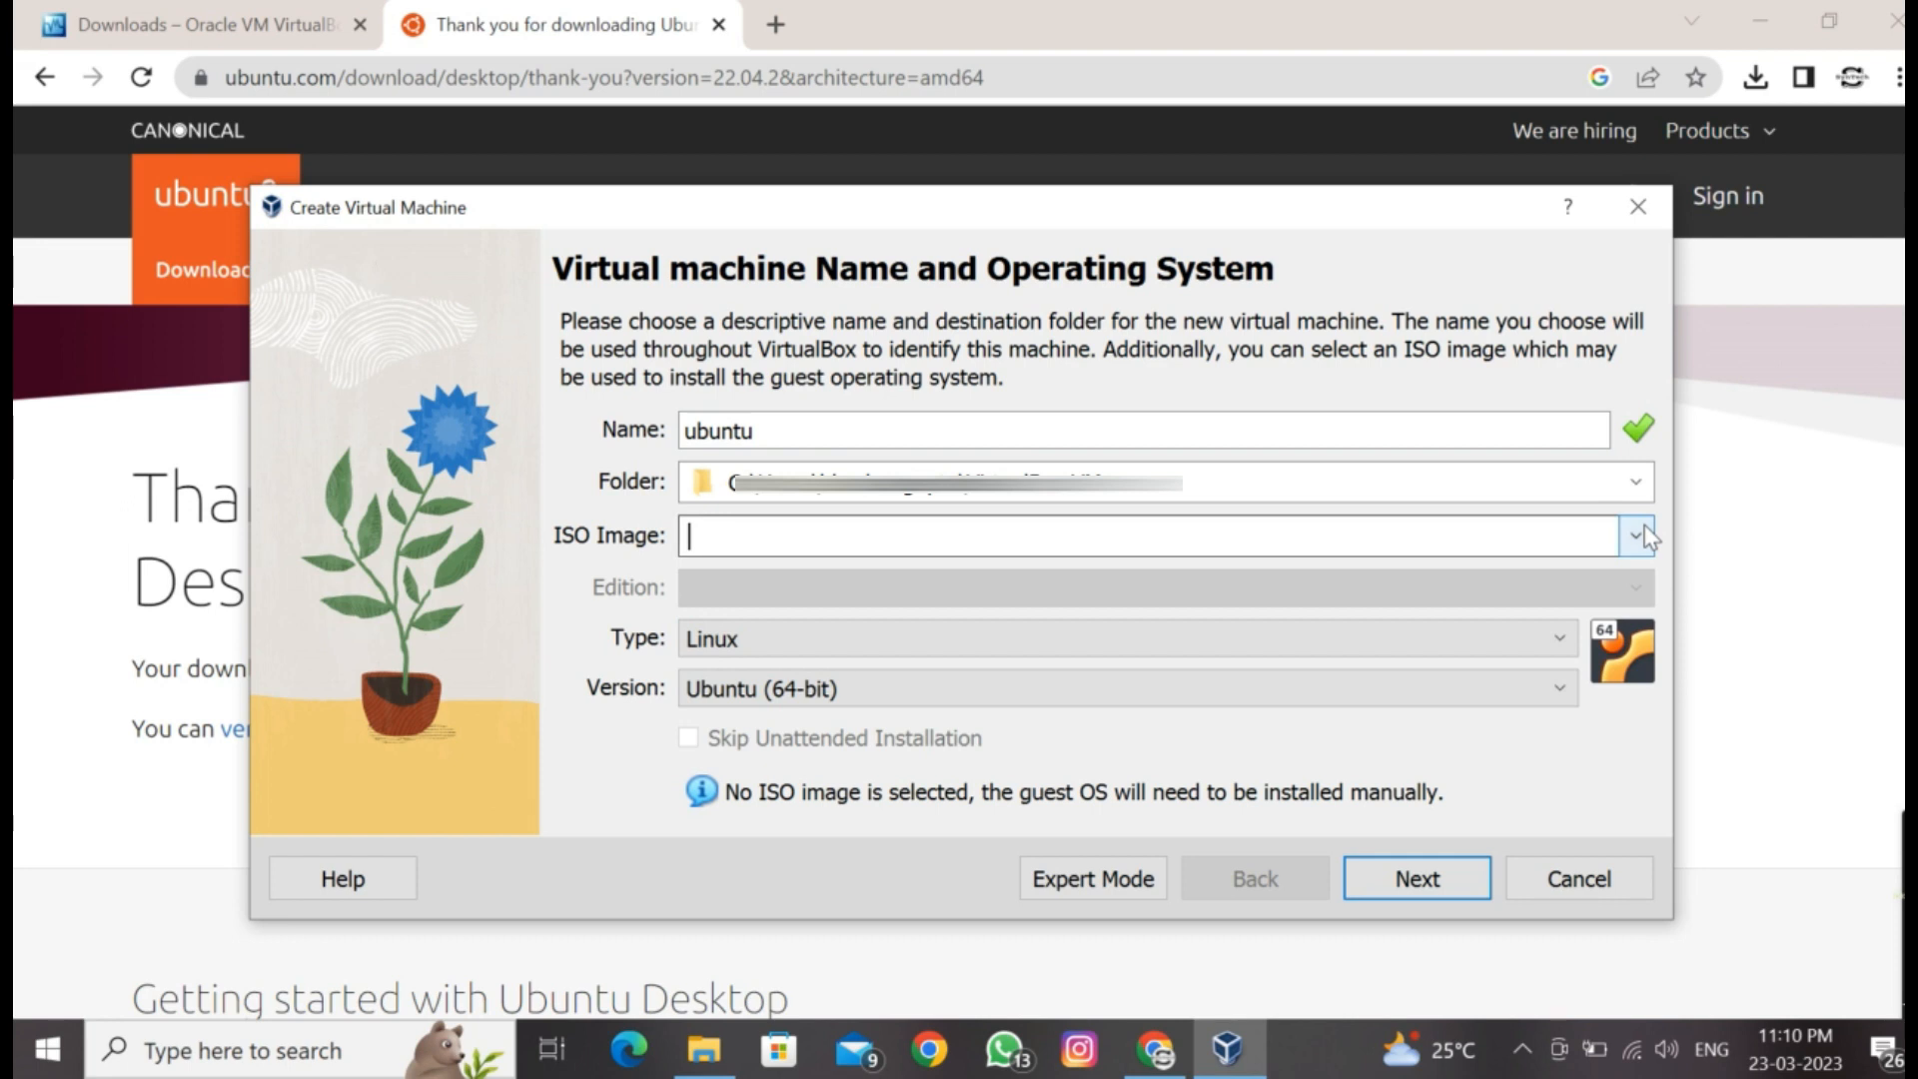
click(1639, 537)
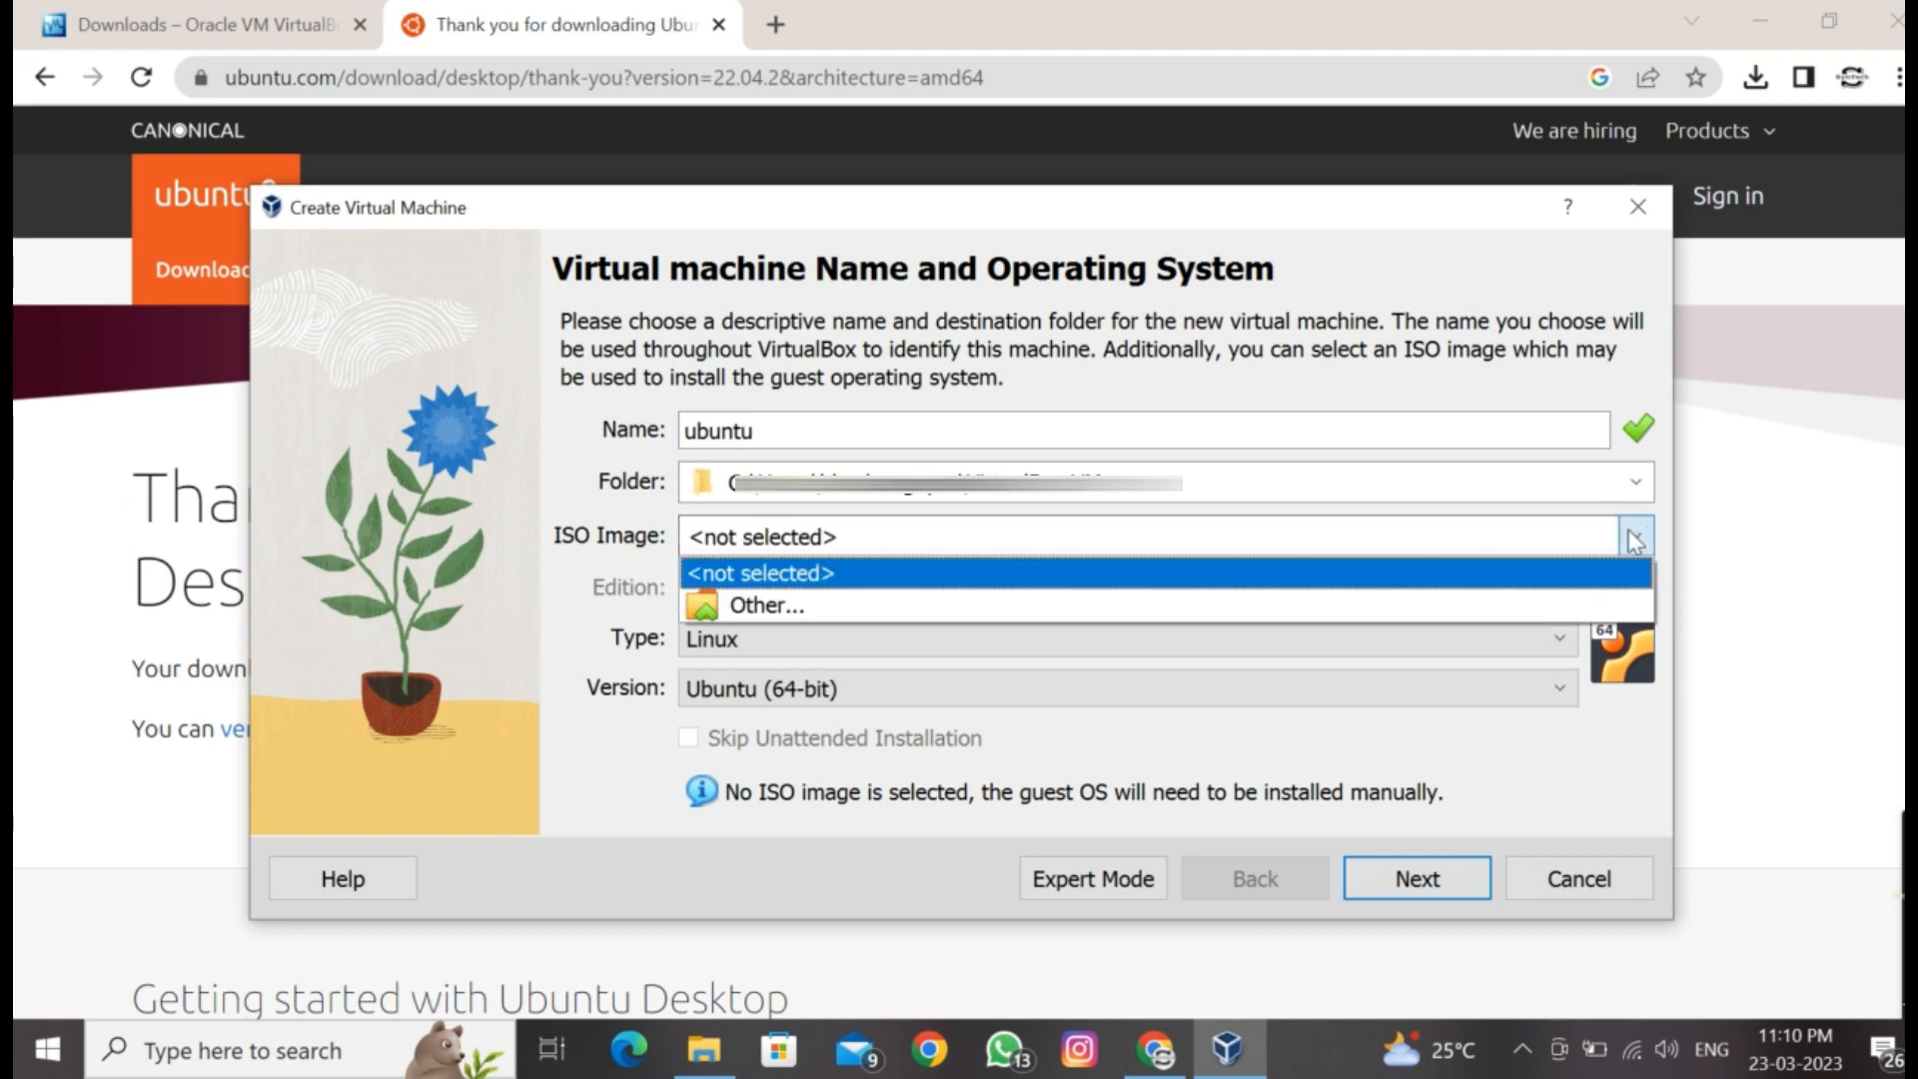
click(1261, 575)
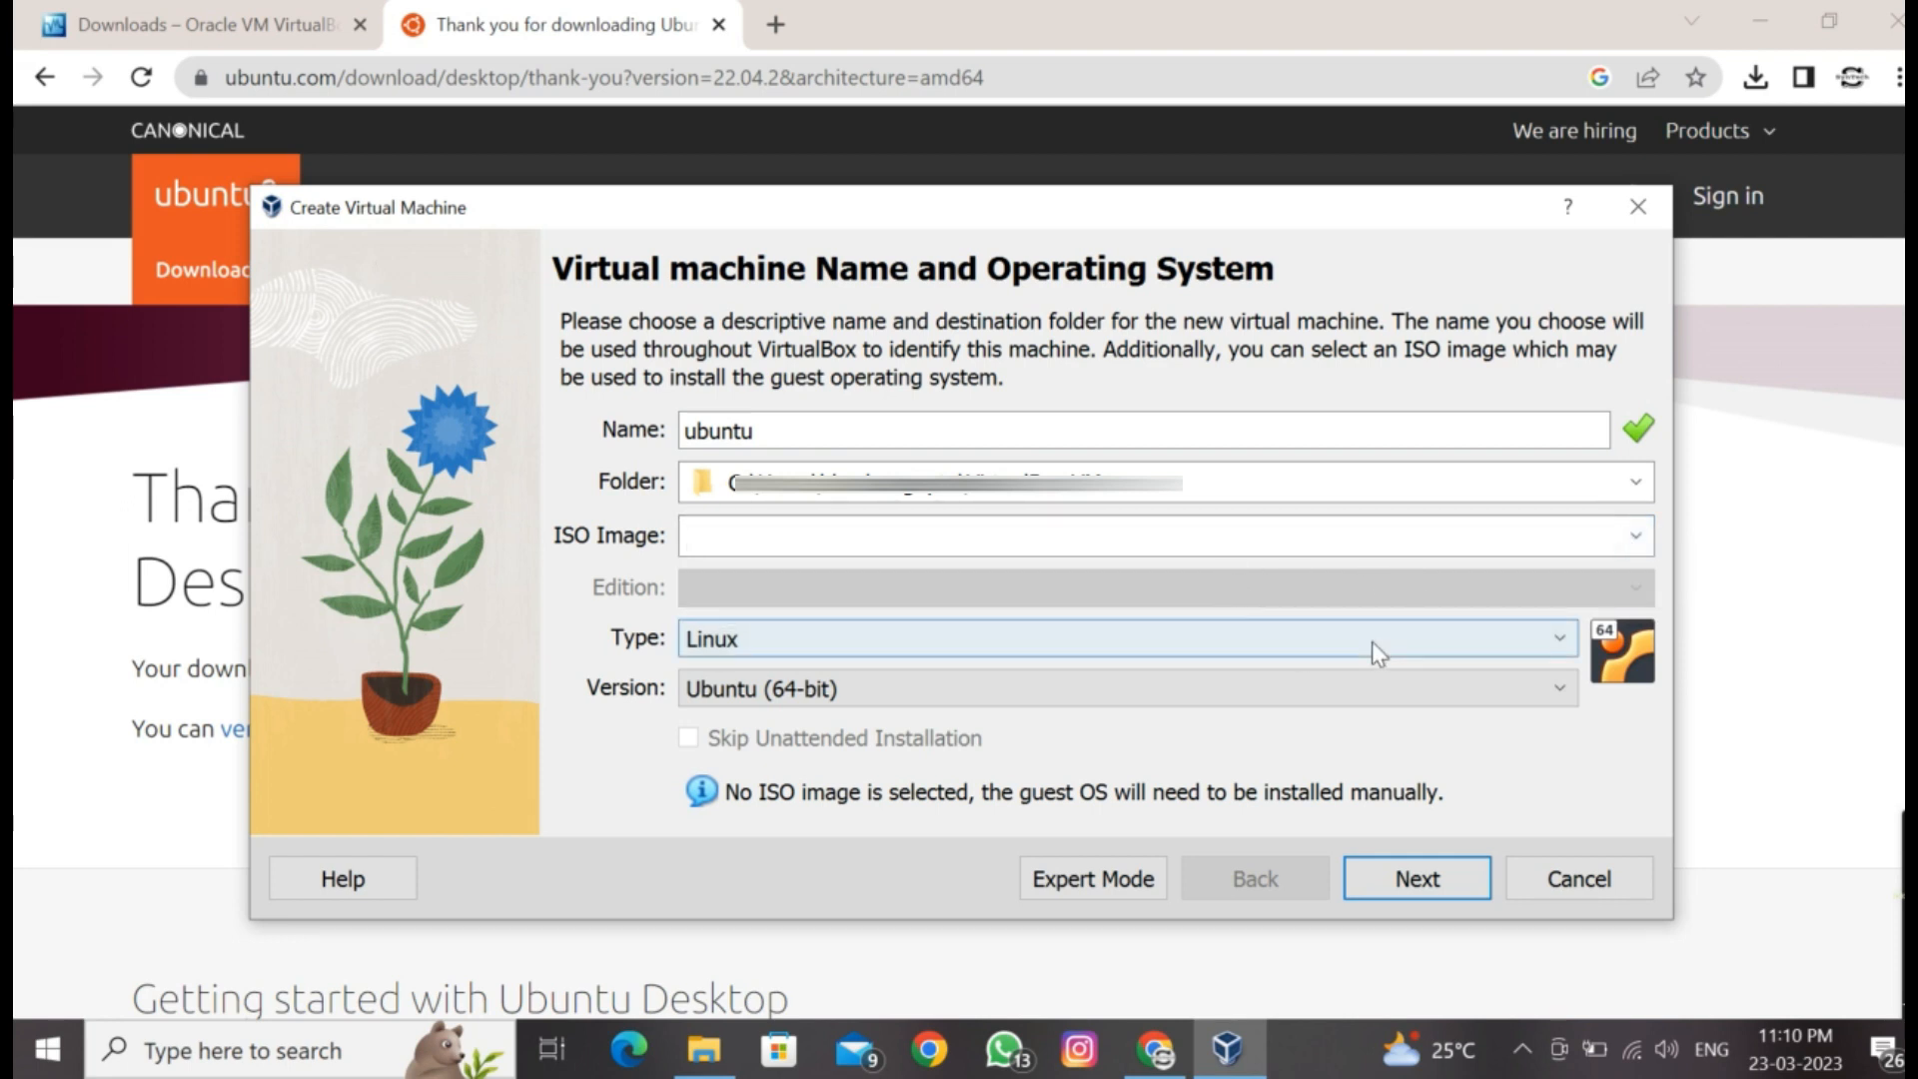
Step: Set the virtual machine's type to Linux and version to Ubuntu (64-bit), and continue to the hardware settings
click(1419, 640)
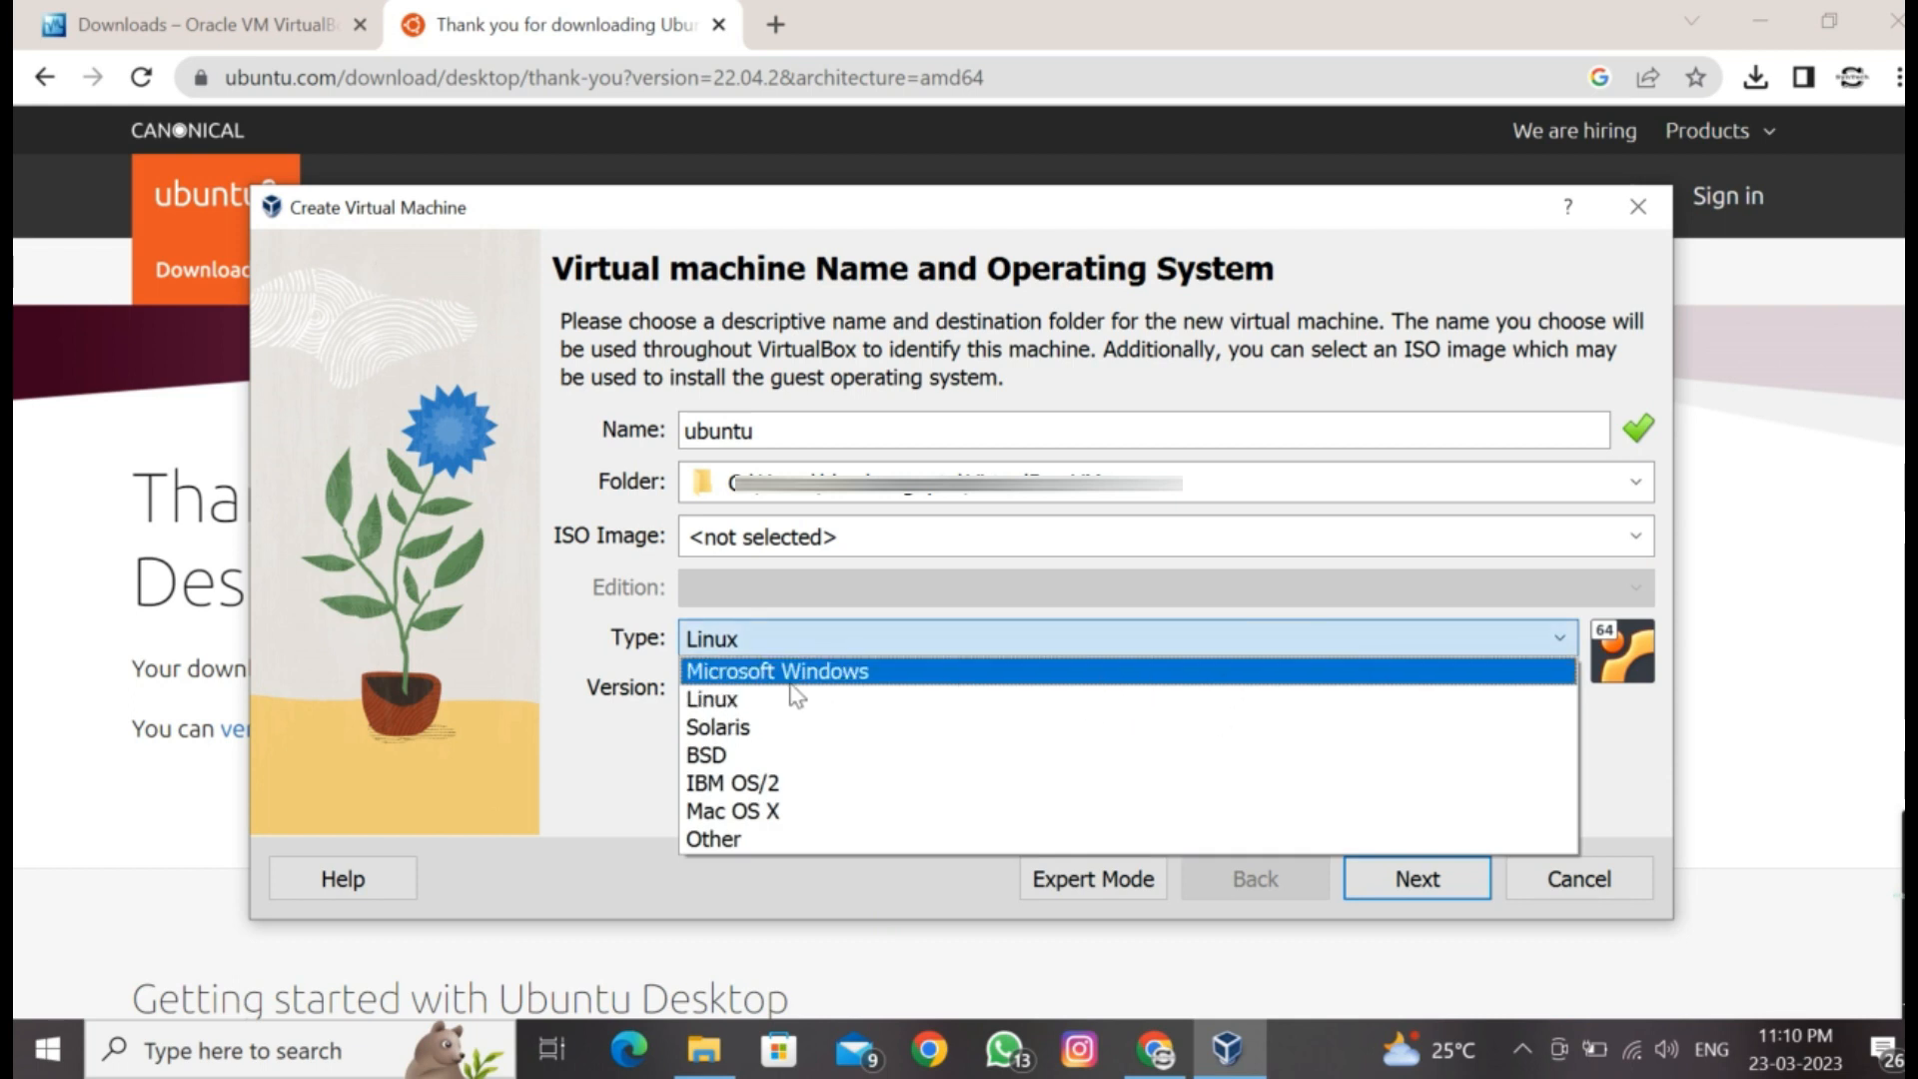
click(711, 699)
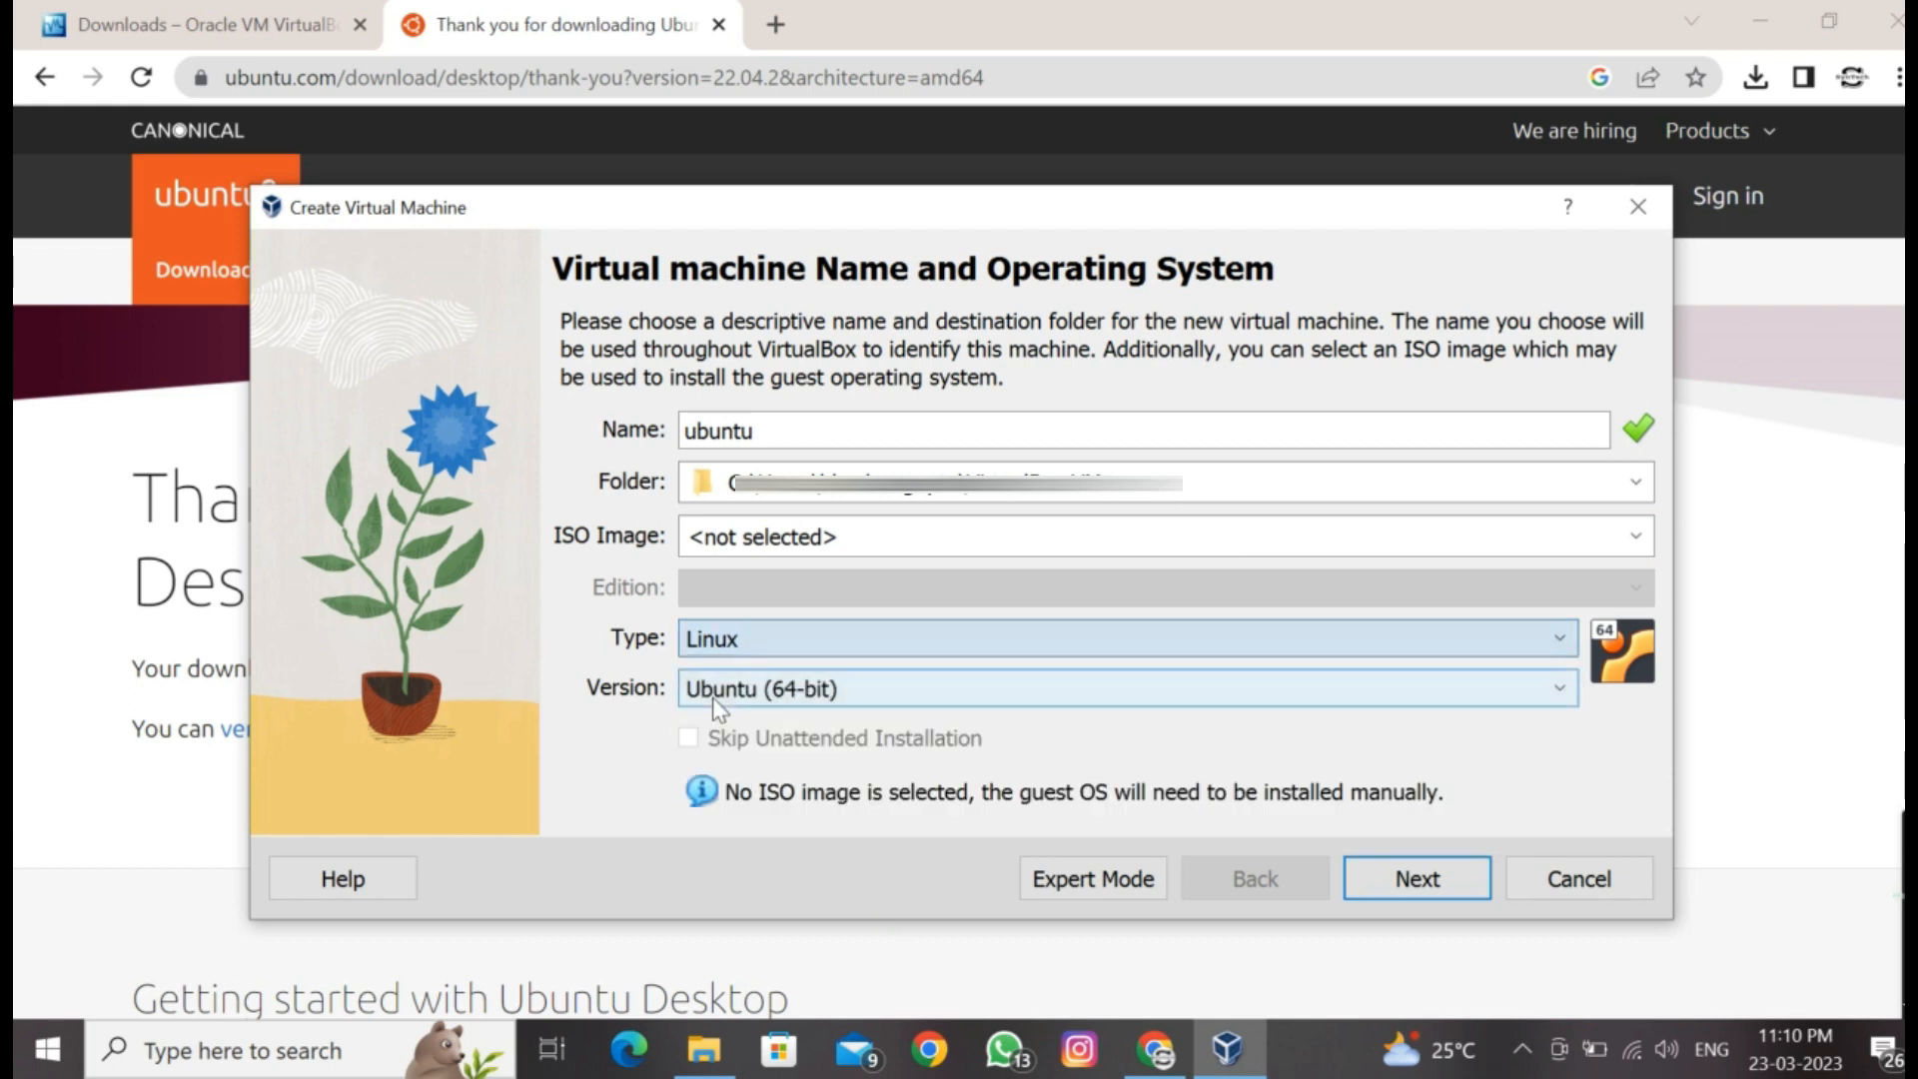
click(1560, 692)
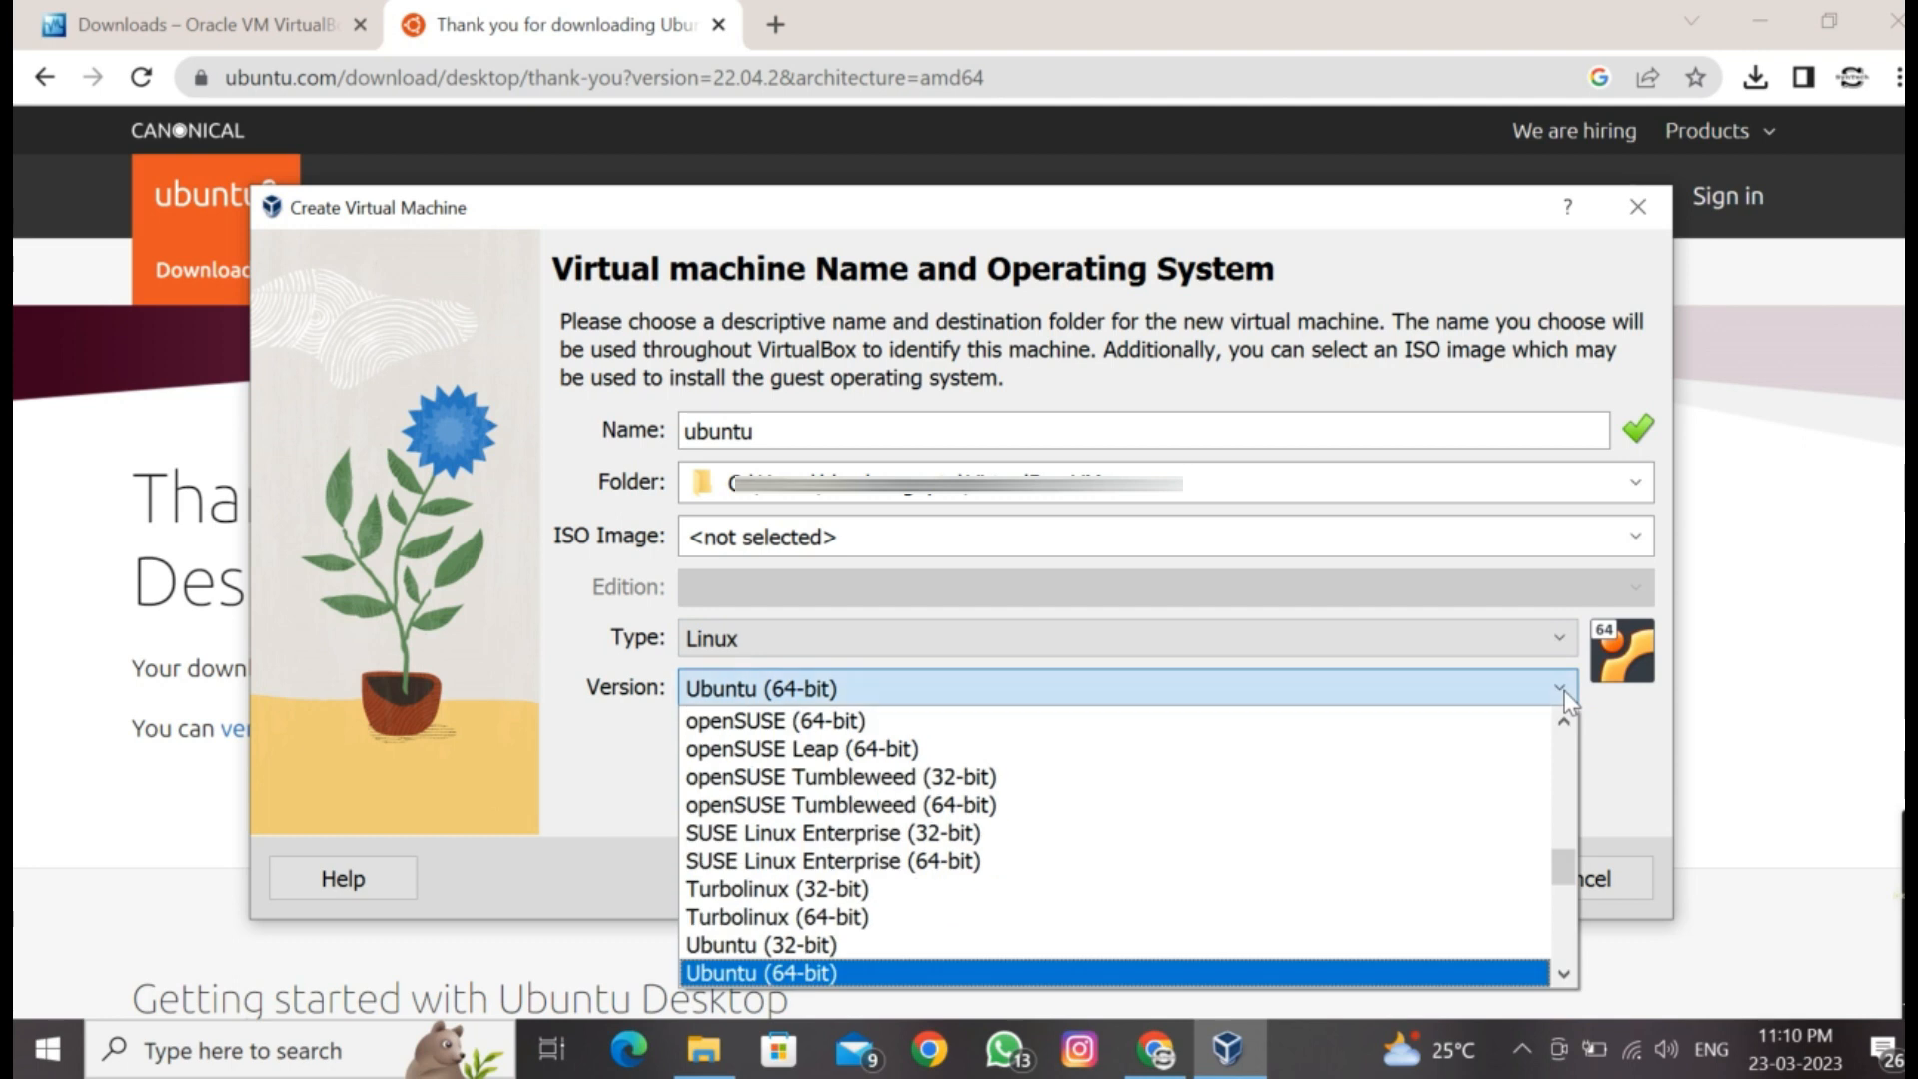
click(780, 973)
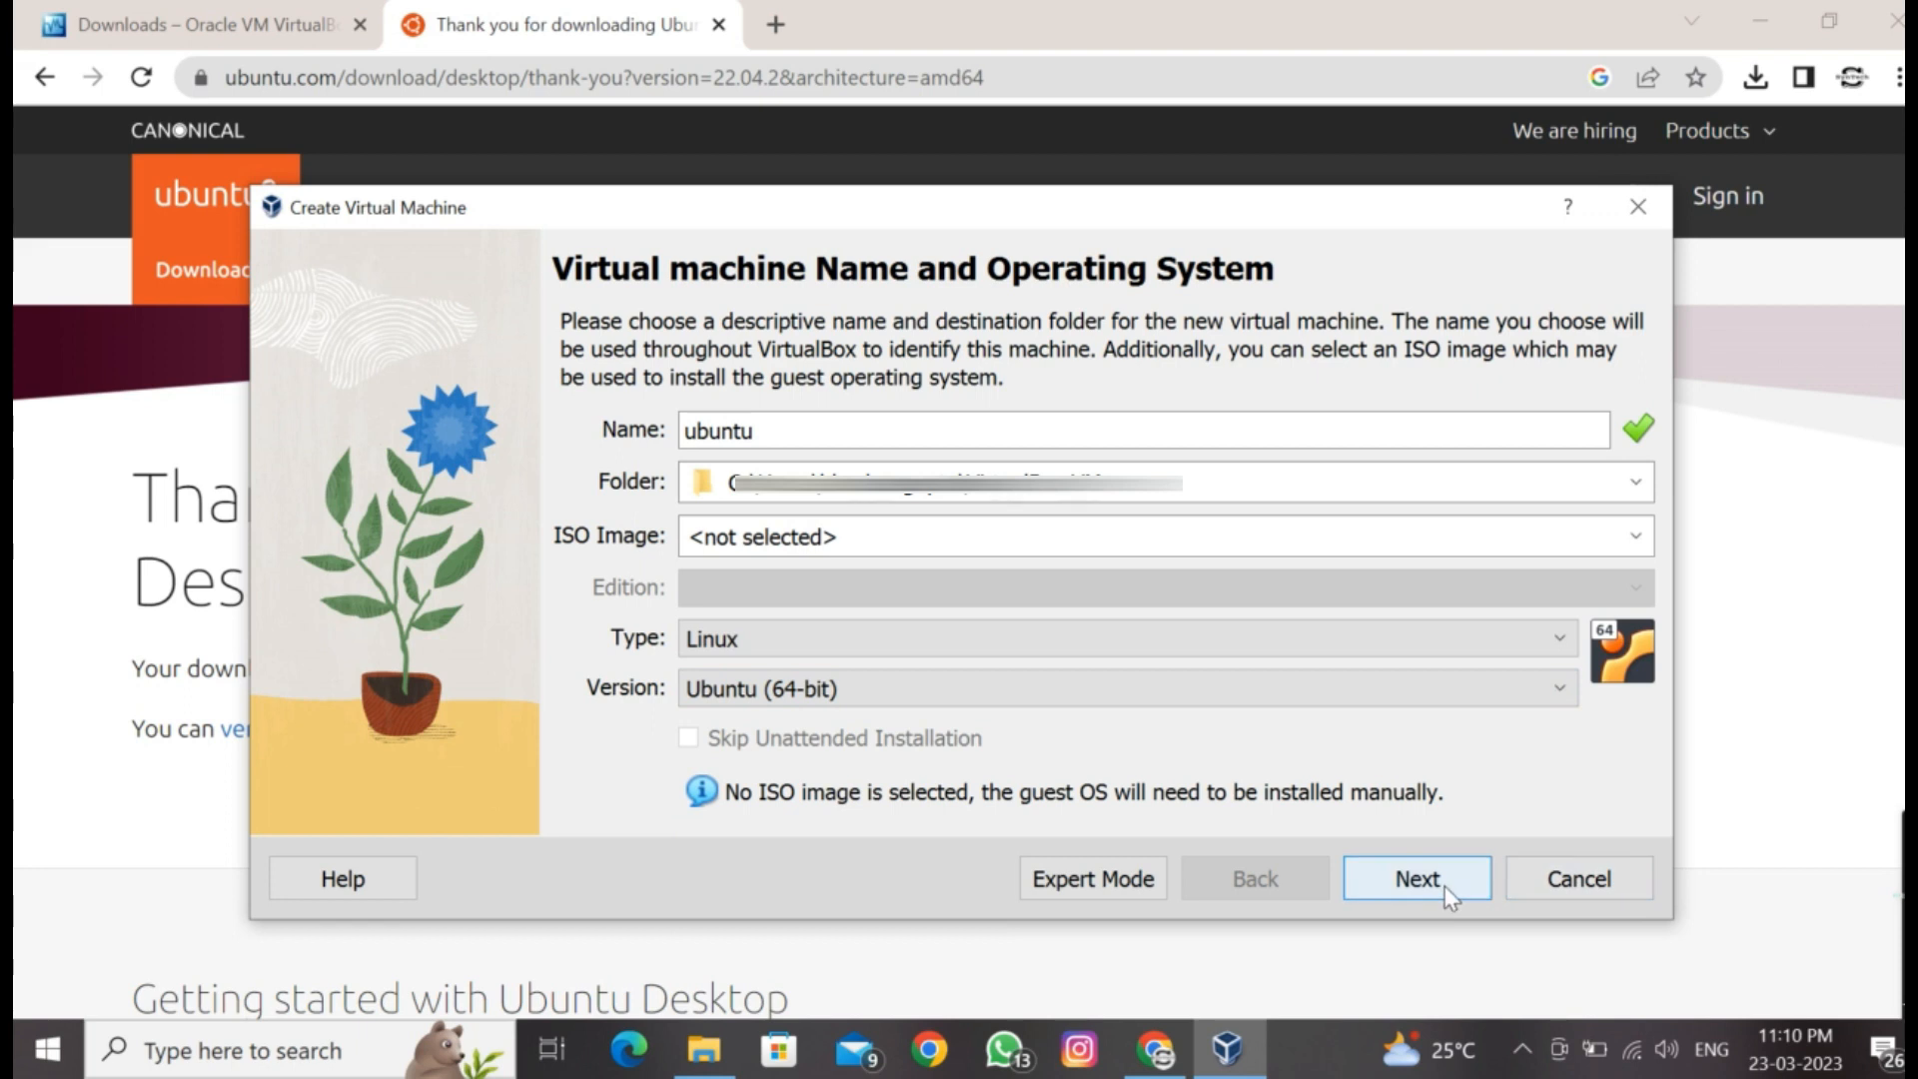
click(1418, 879)
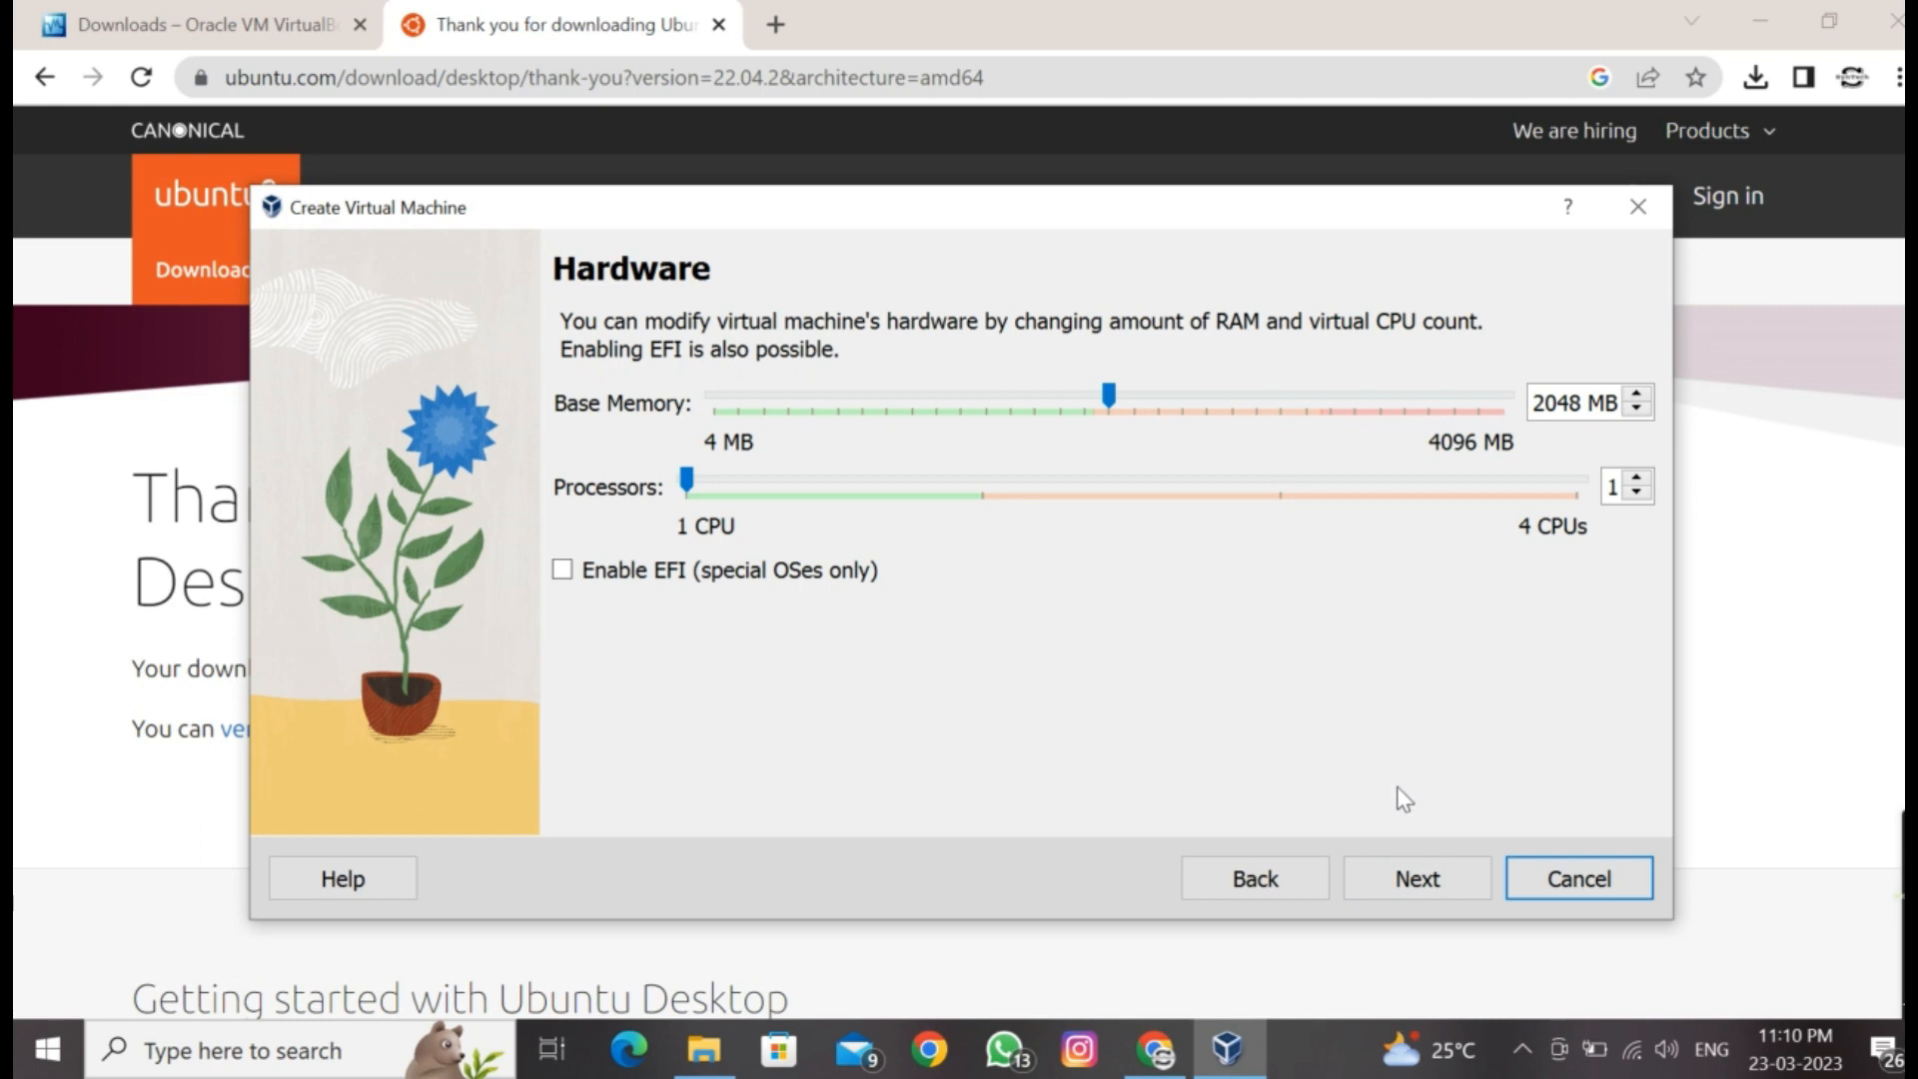
Step: Set the virtual machine's base memory to 1024 MB and continue to the virtual hard disk settings
click(1111, 396)
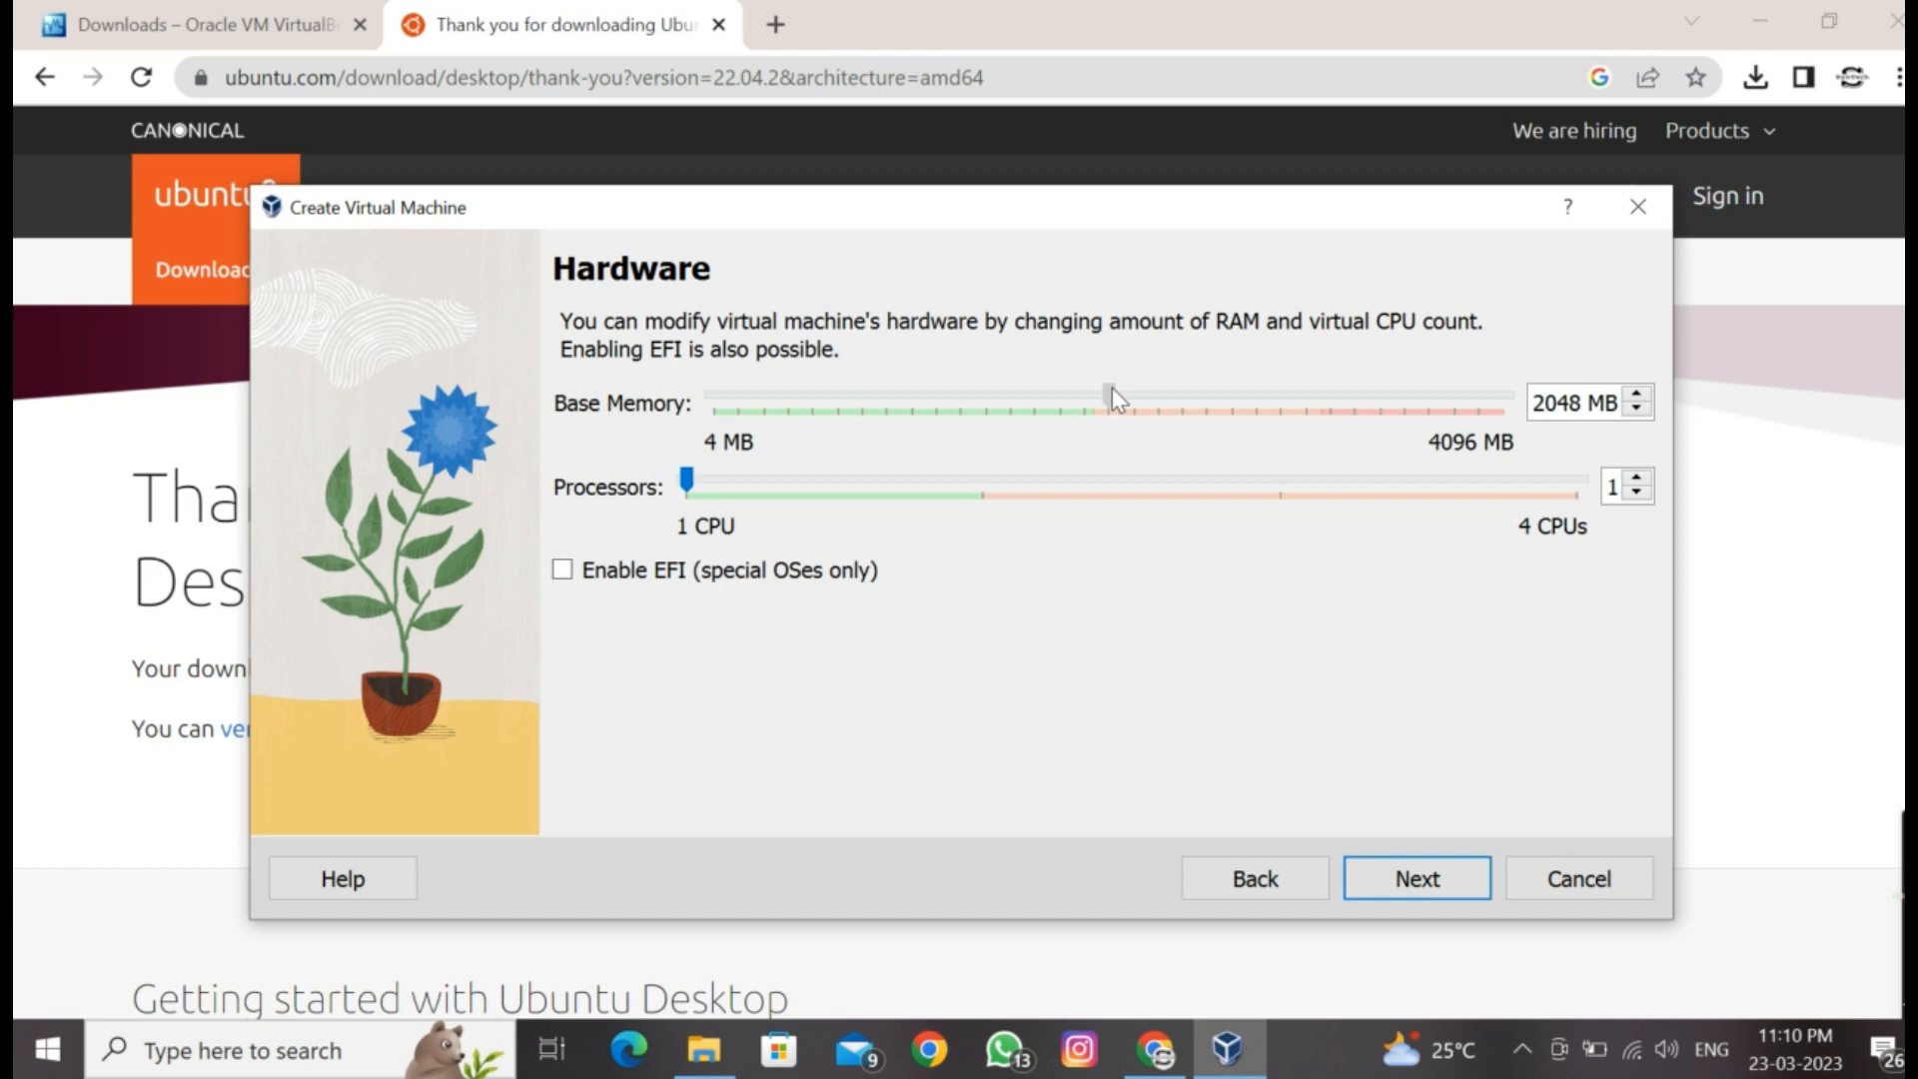
drag(1110, 391, 922, 400)
click(1440, 884)
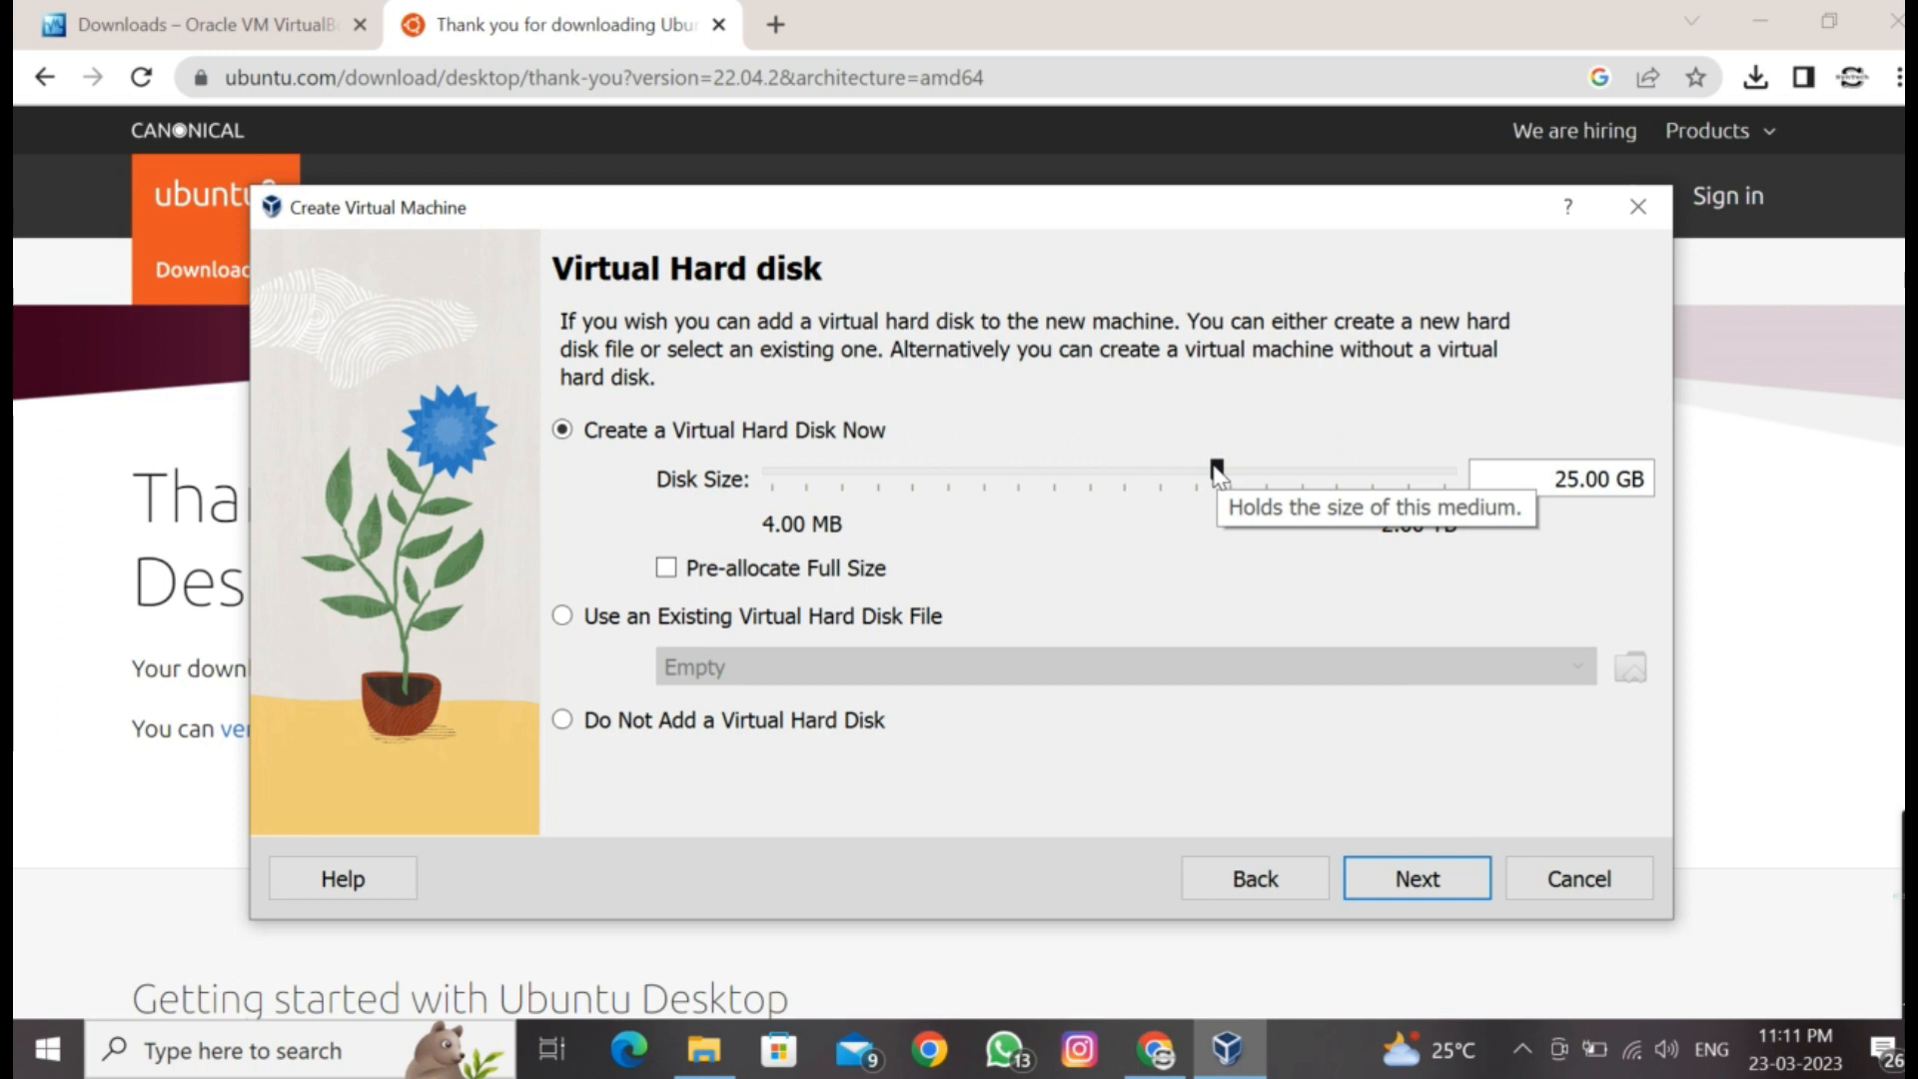
Step: Accept a new 25 GB virtual hard disk, review the configuration summary and finish creating the virtual machine
click(1433, 885)
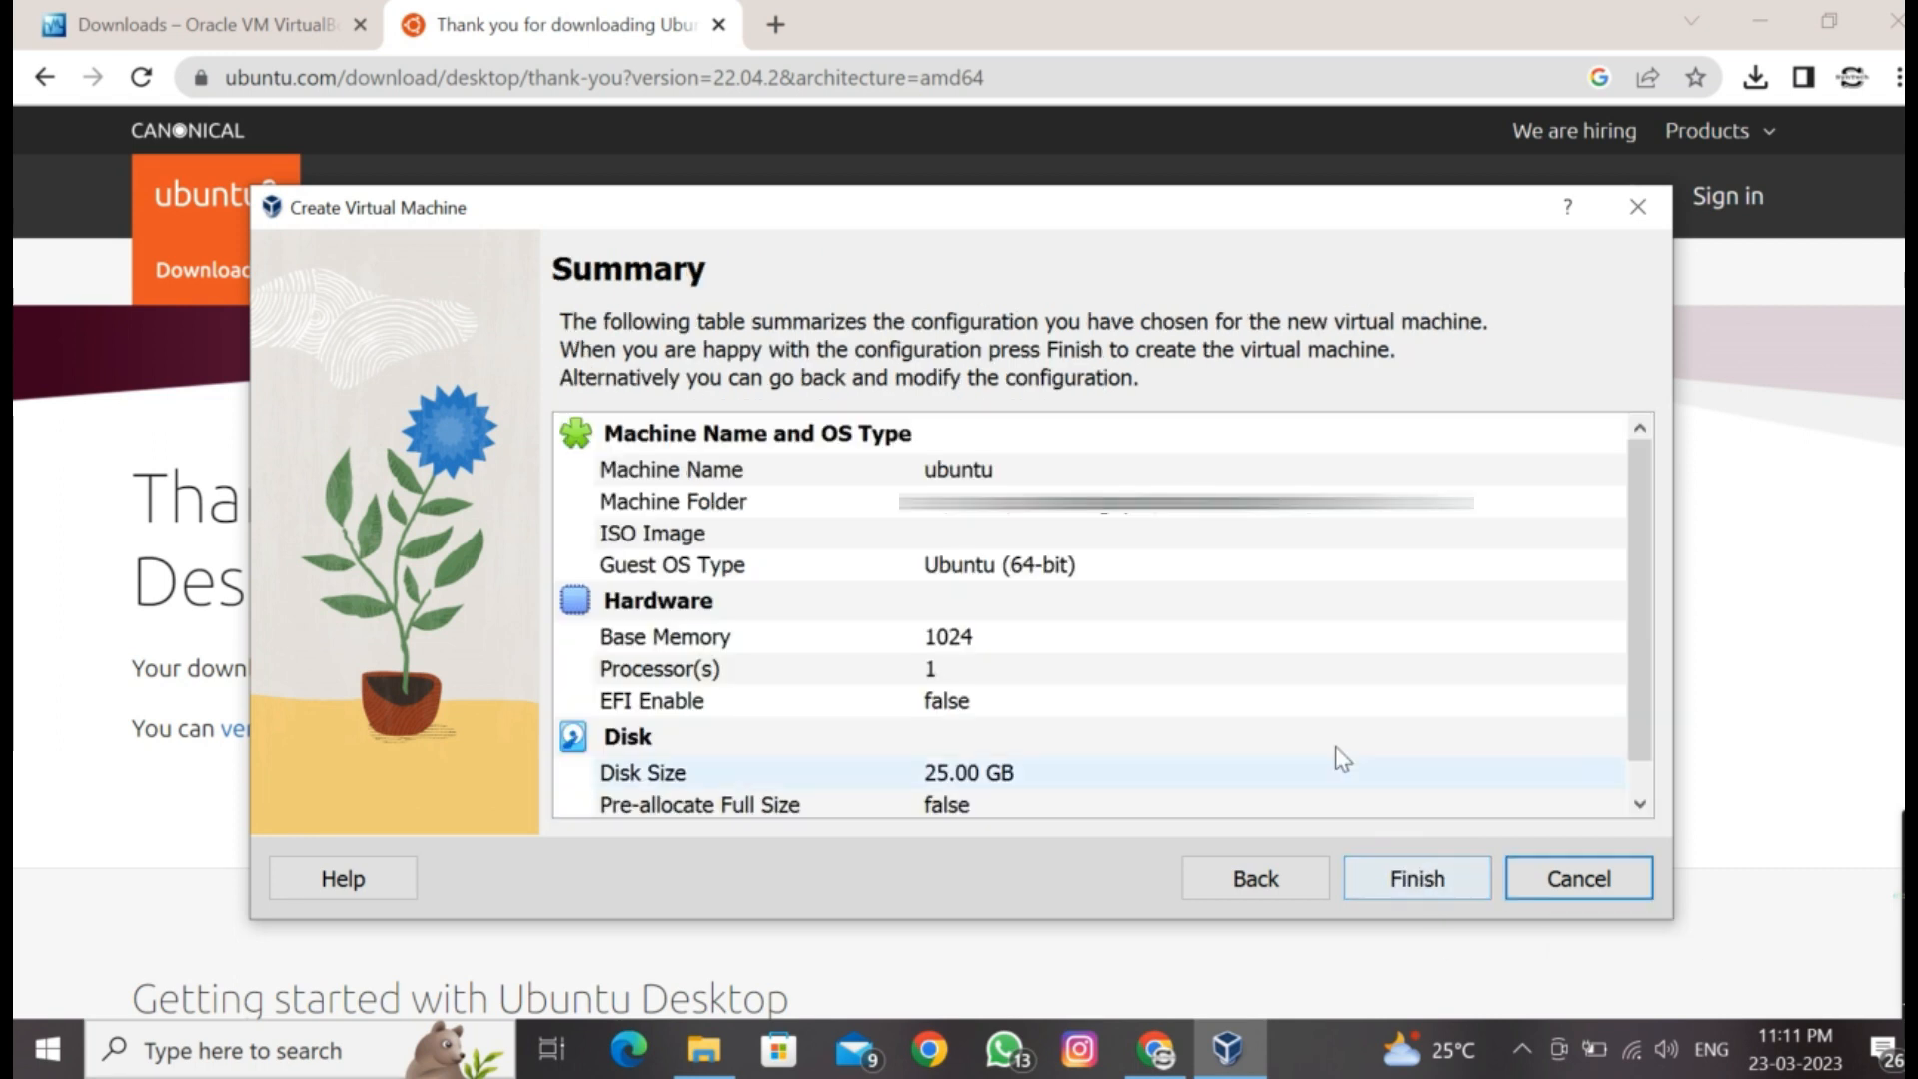
scroll(1229, 632, down, 1)
scroll(1229, 633, up, 1)
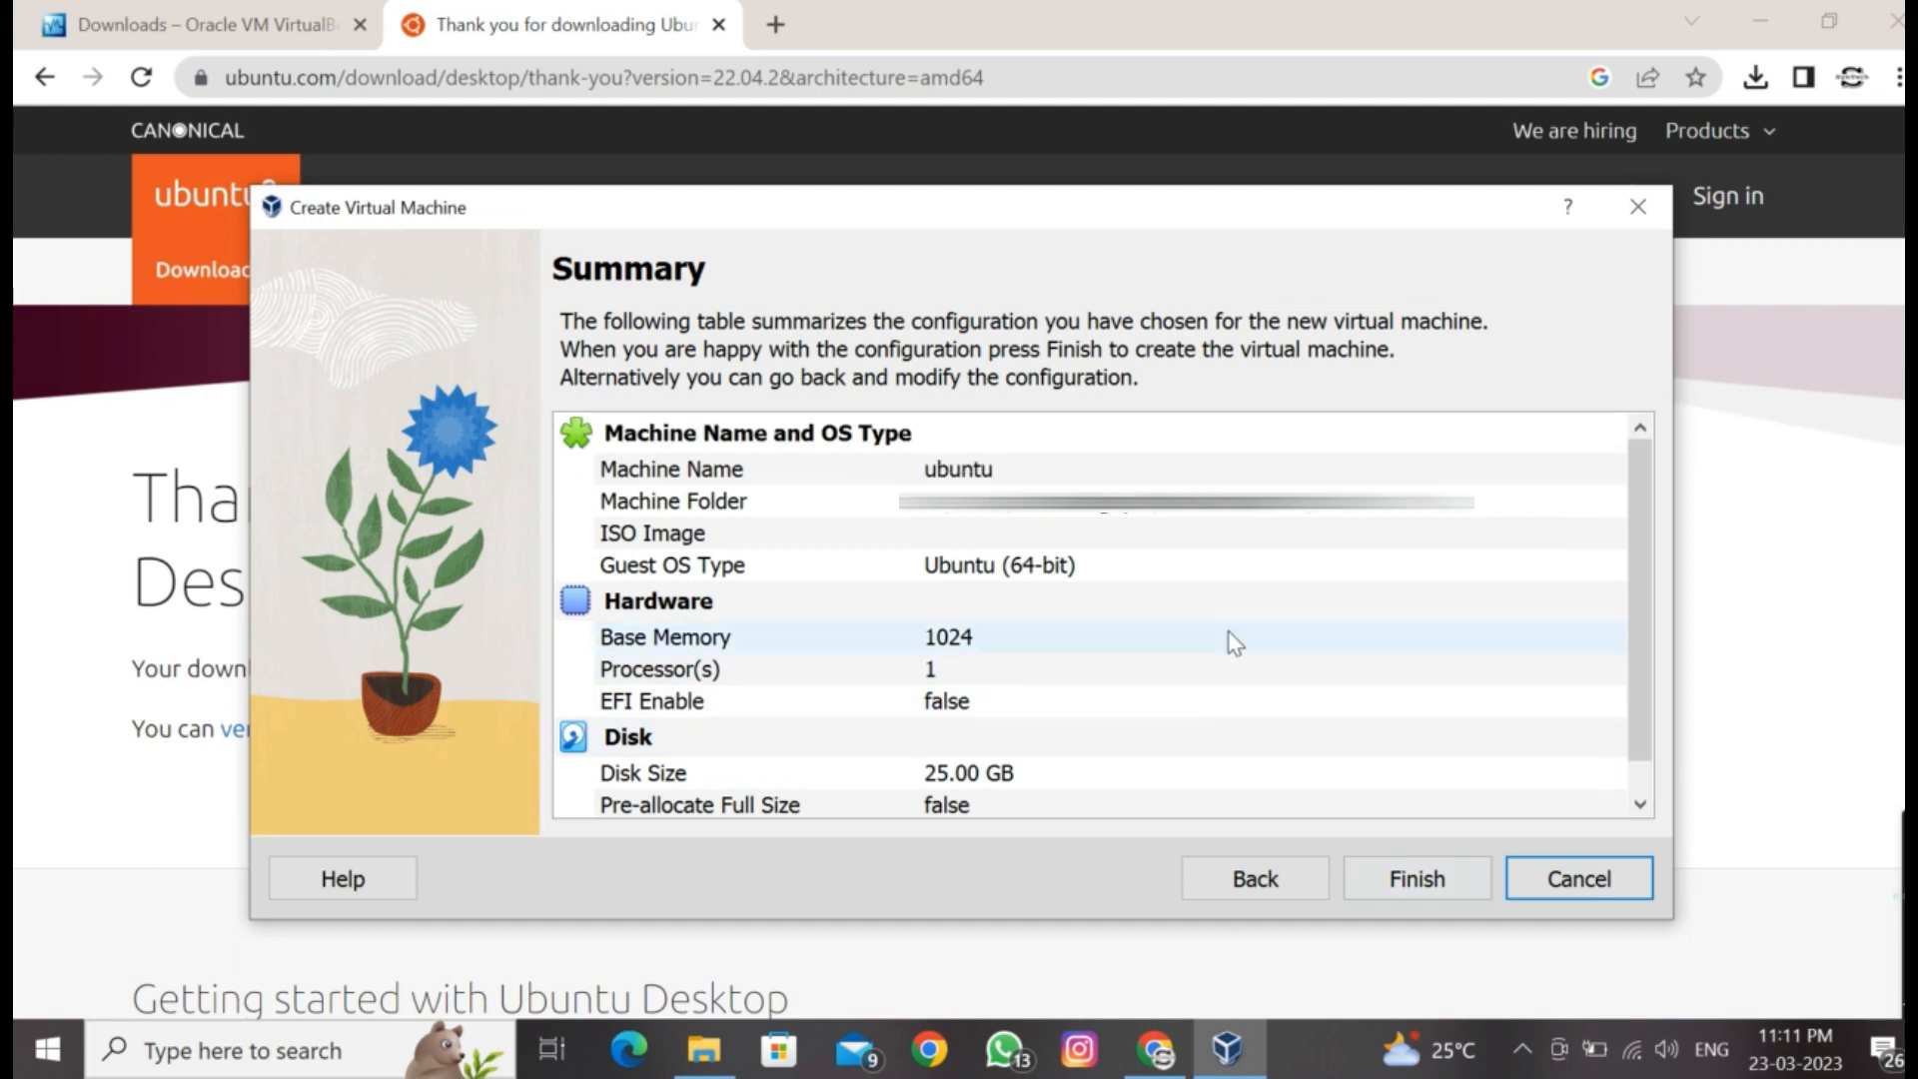
click(1434, 883)
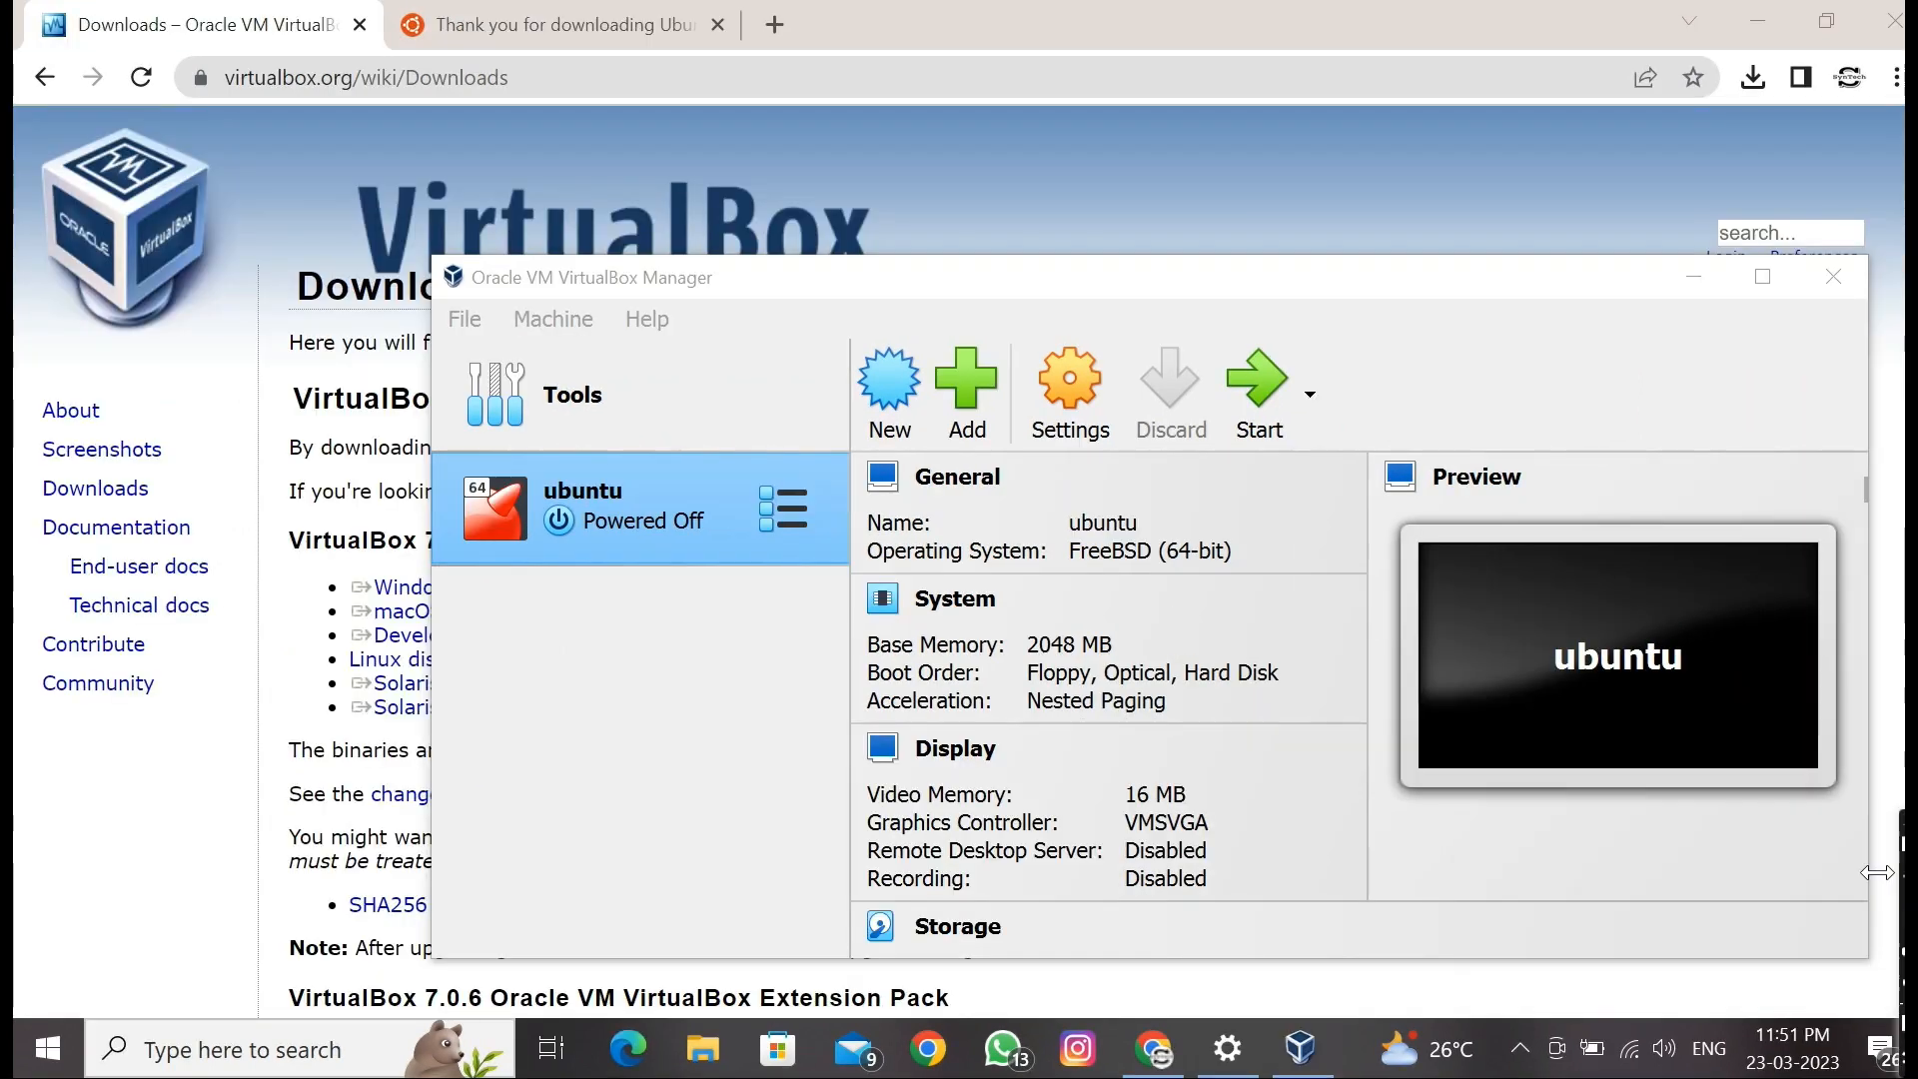
Step: Start the ubuntu machine with Normal Start, and mount ubuntu-22.04.2-desktop-amd64 from Downloads to retry the boot
click(1310, 395)
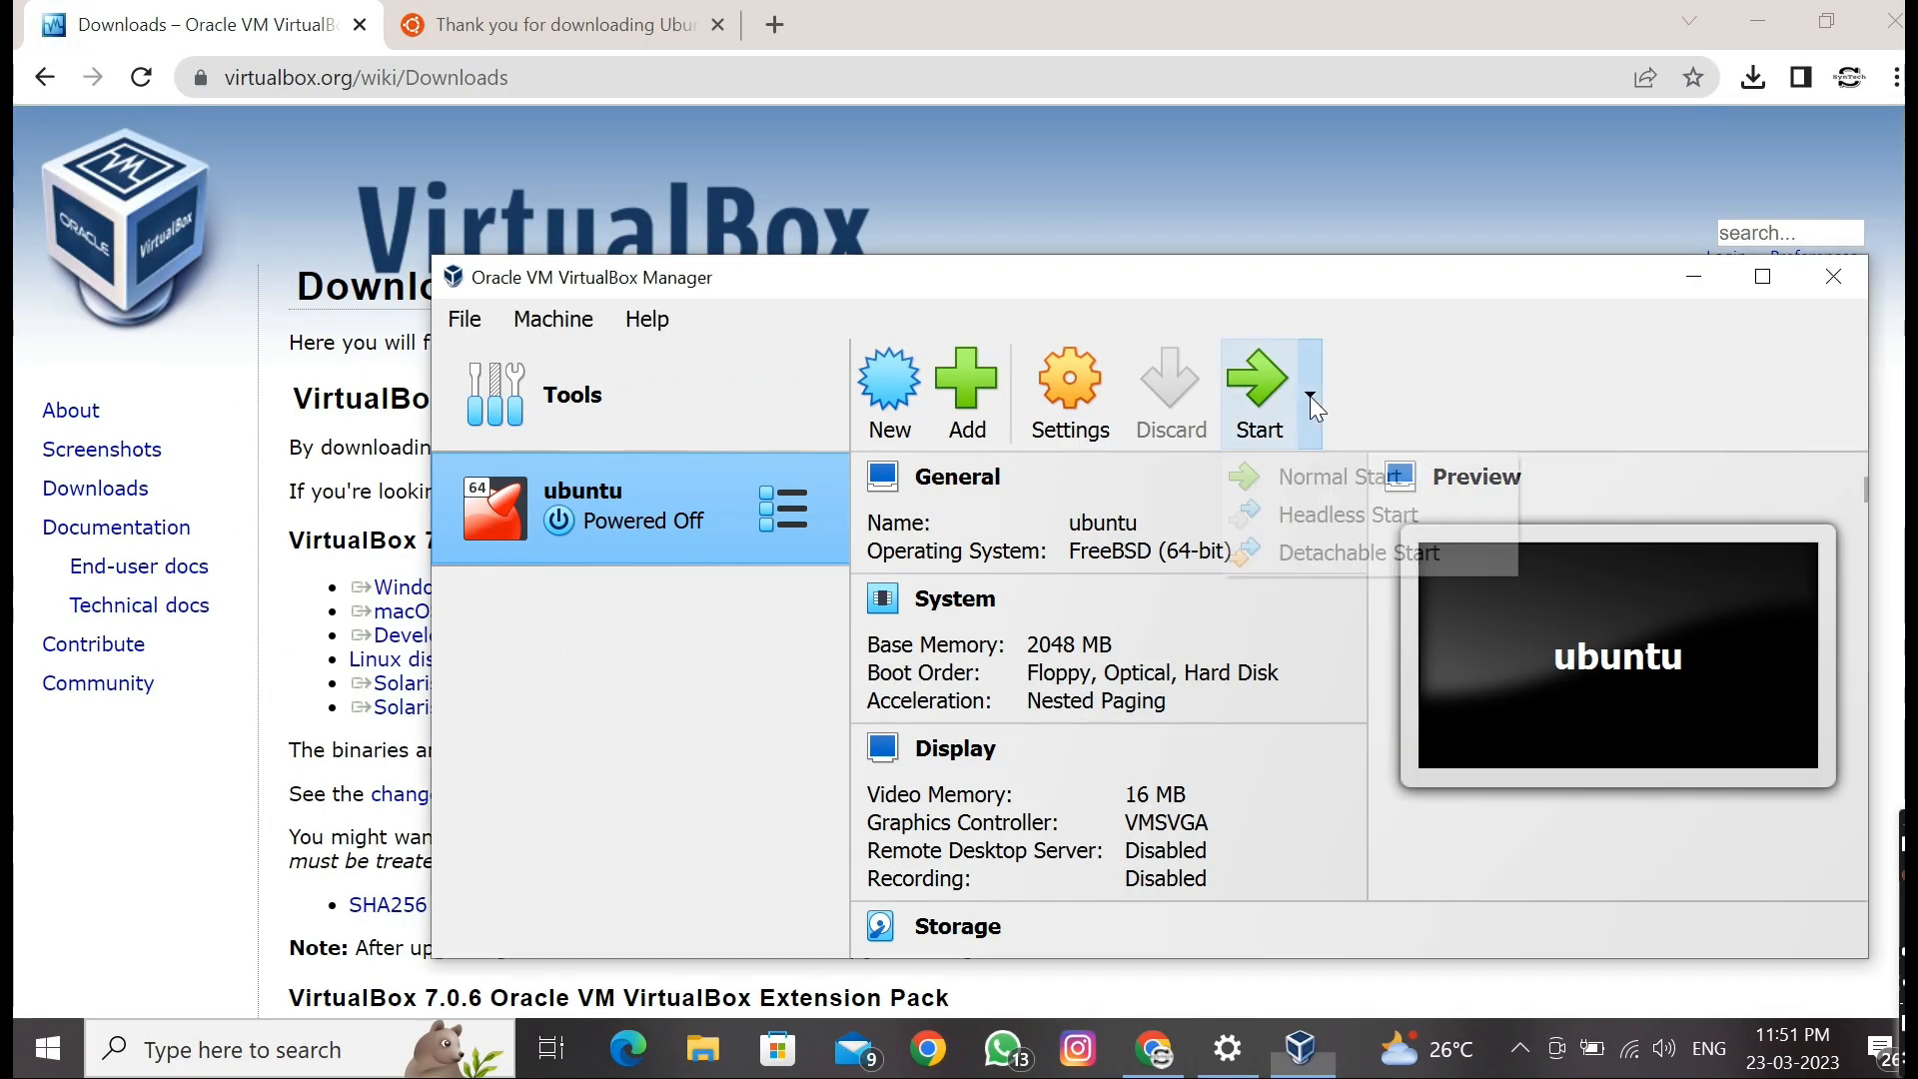
click(1317, 465)
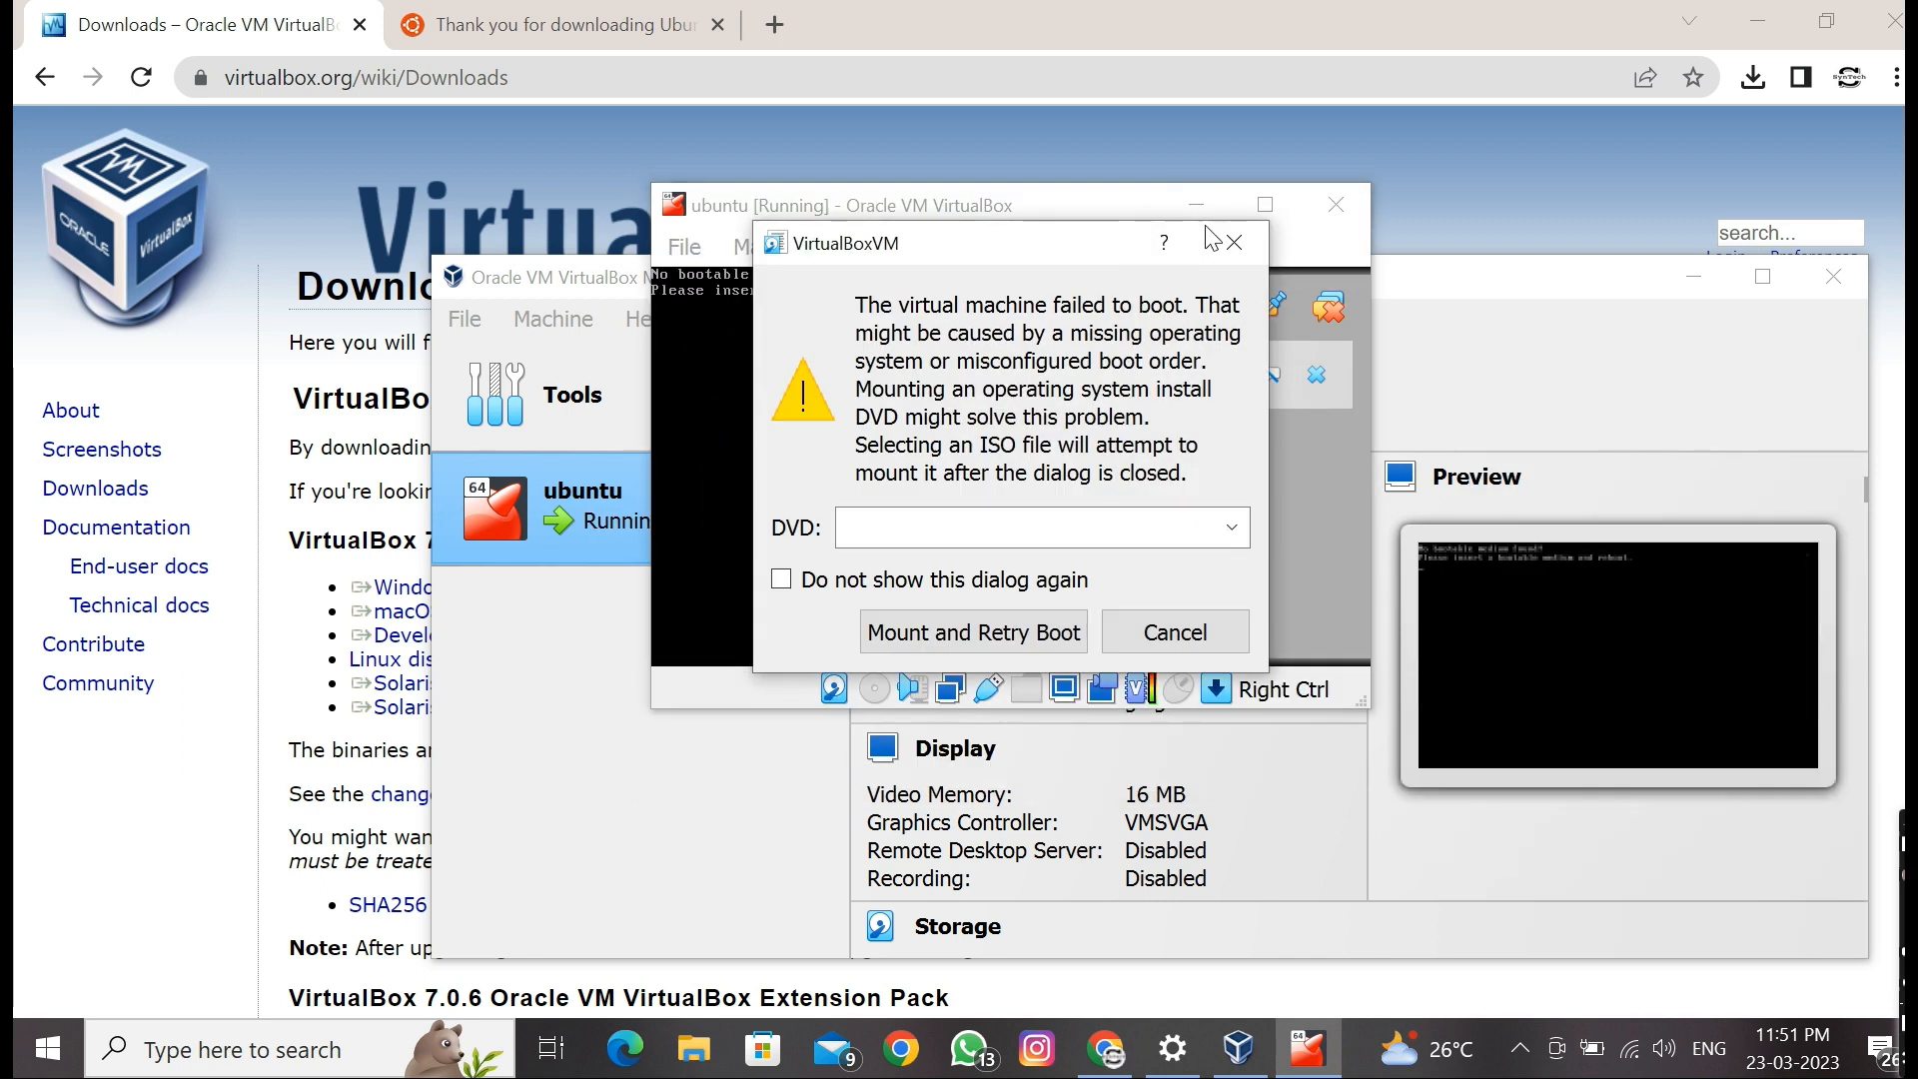
click(1233, 528)
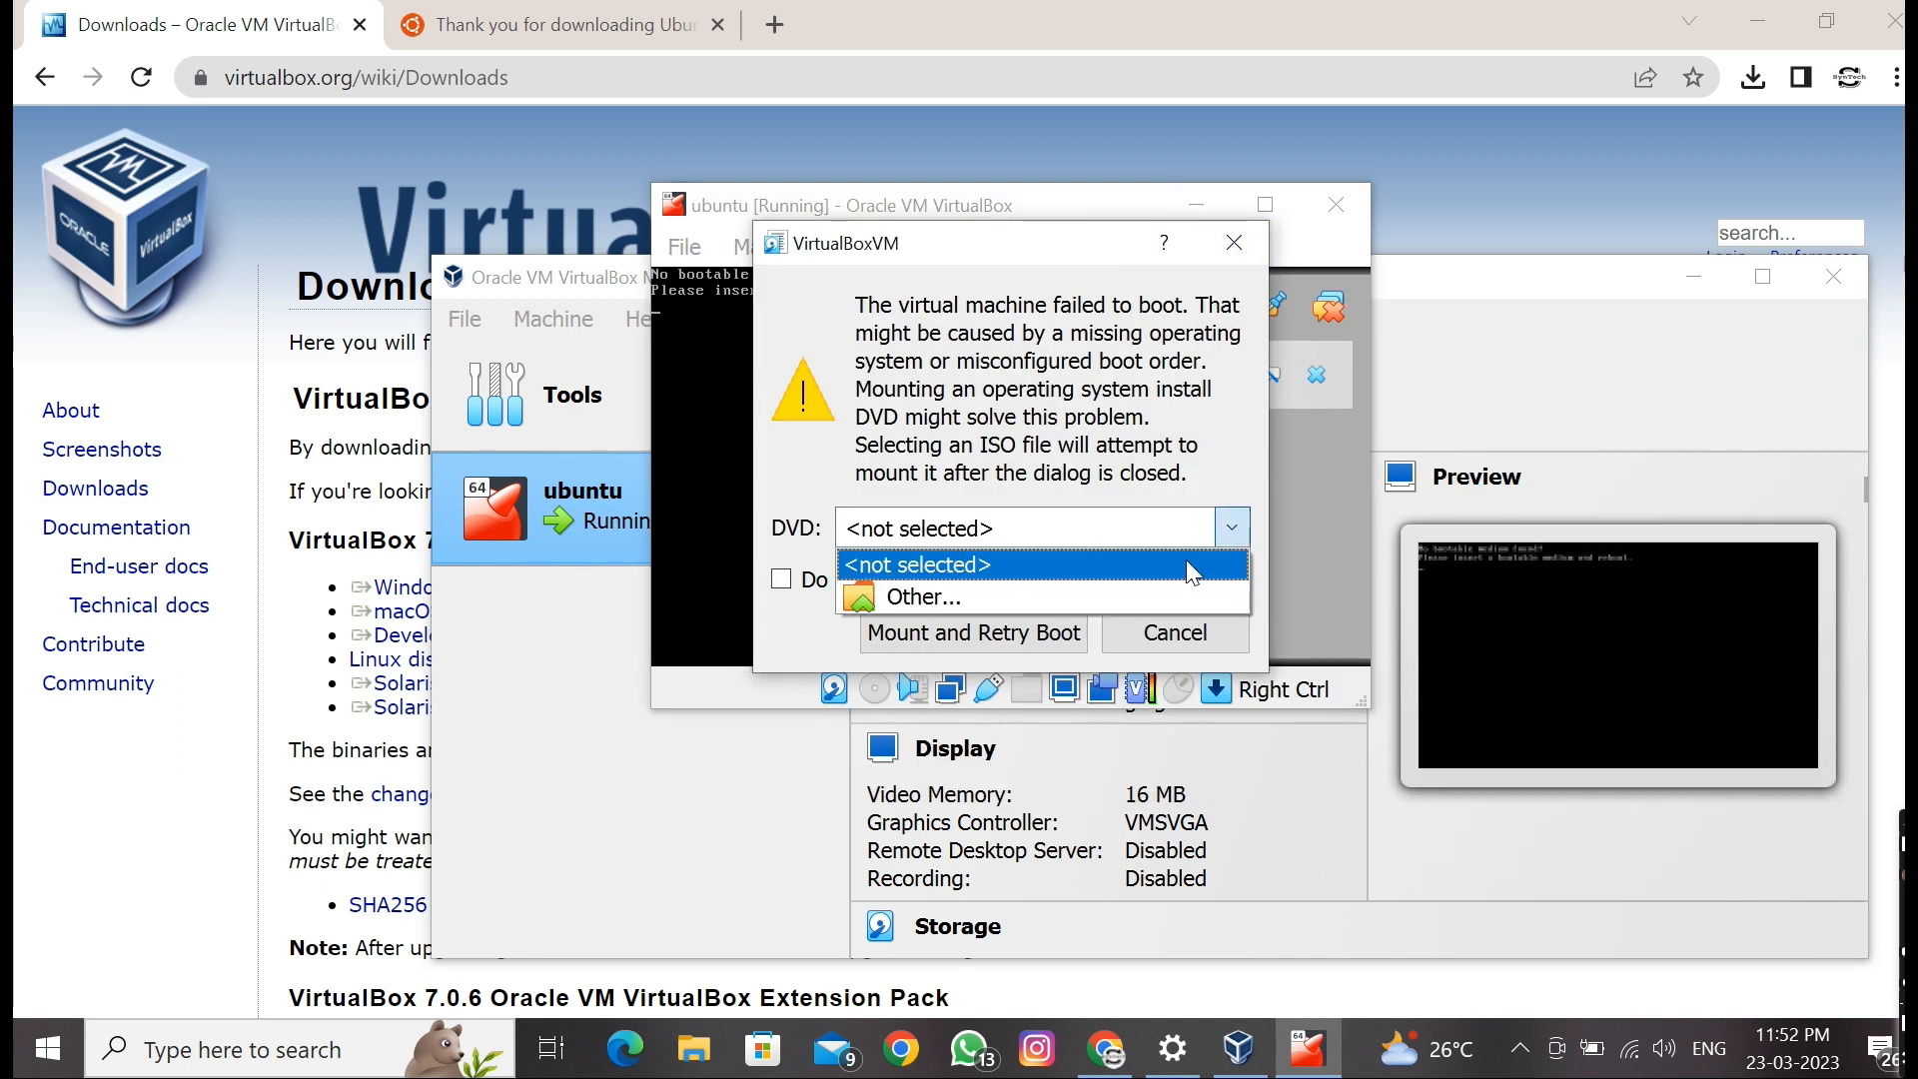
click(1169, 589)
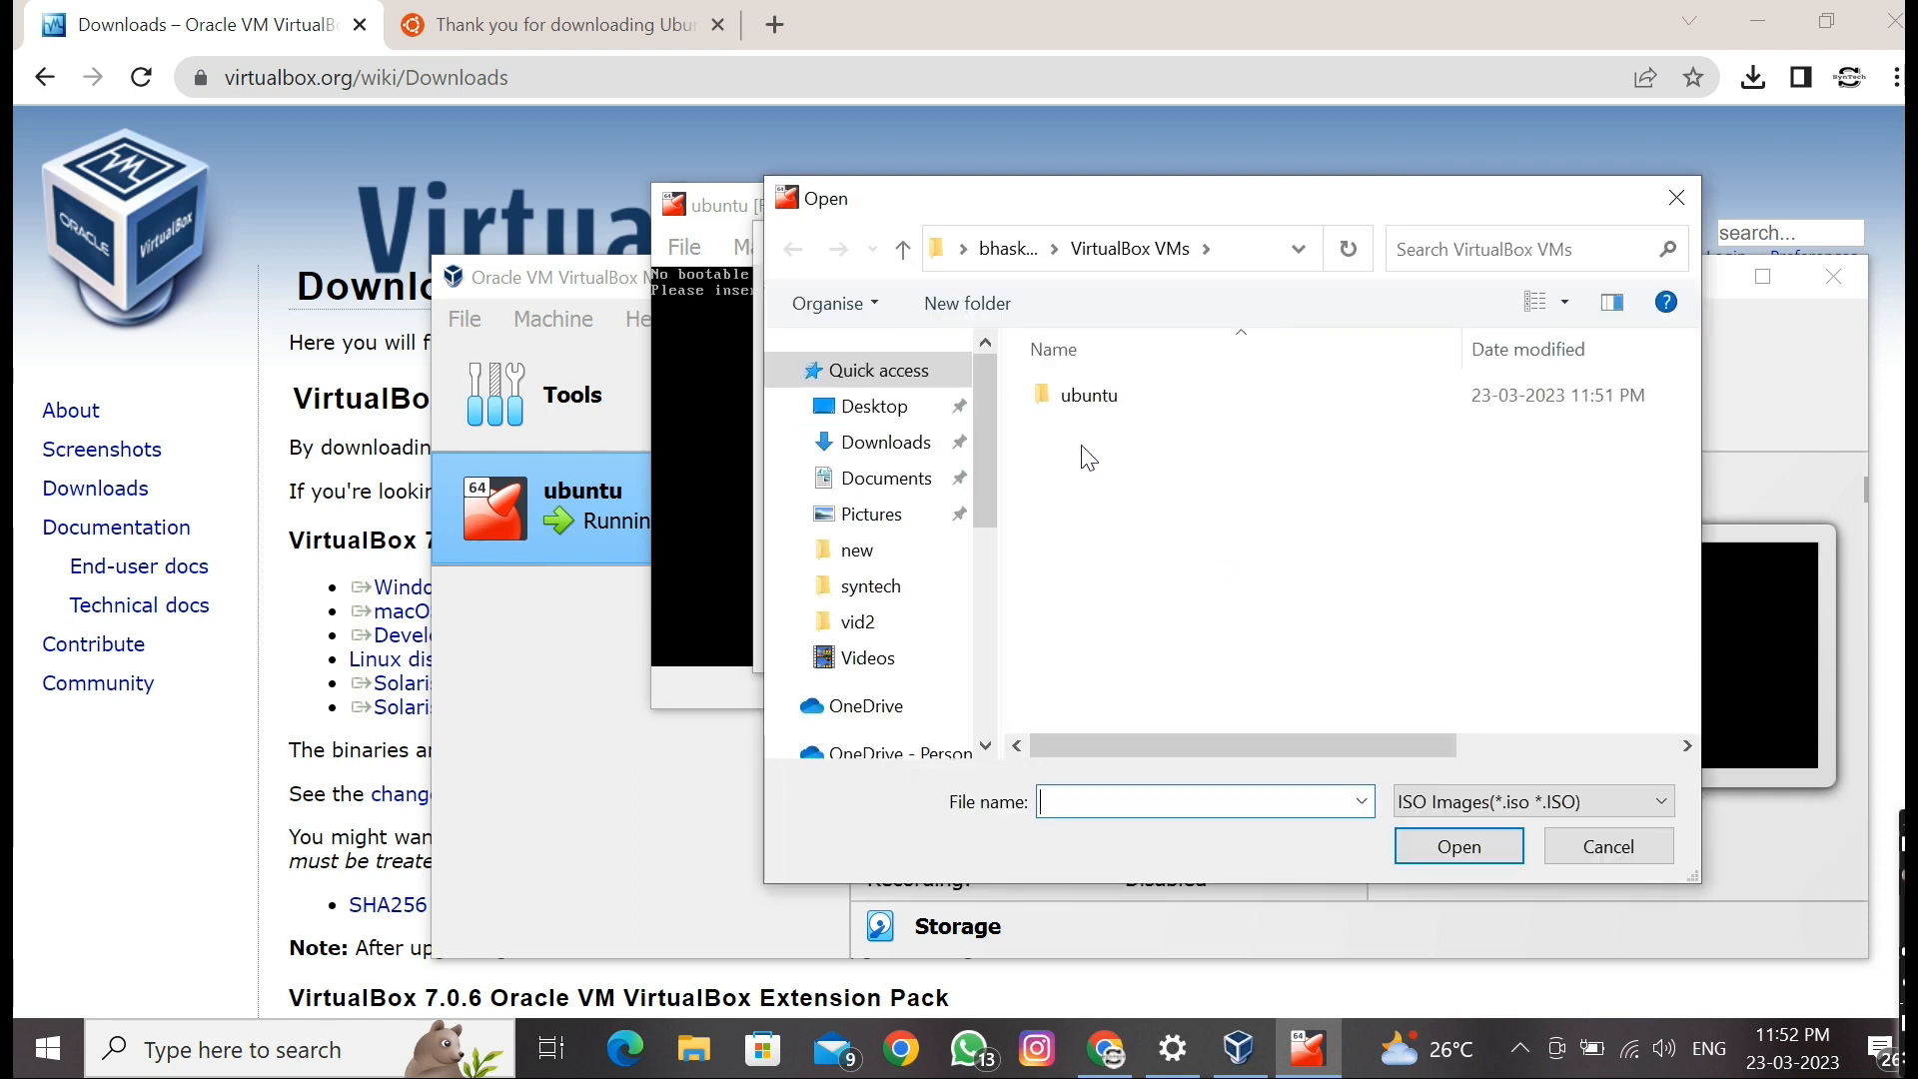
click(889, 446)
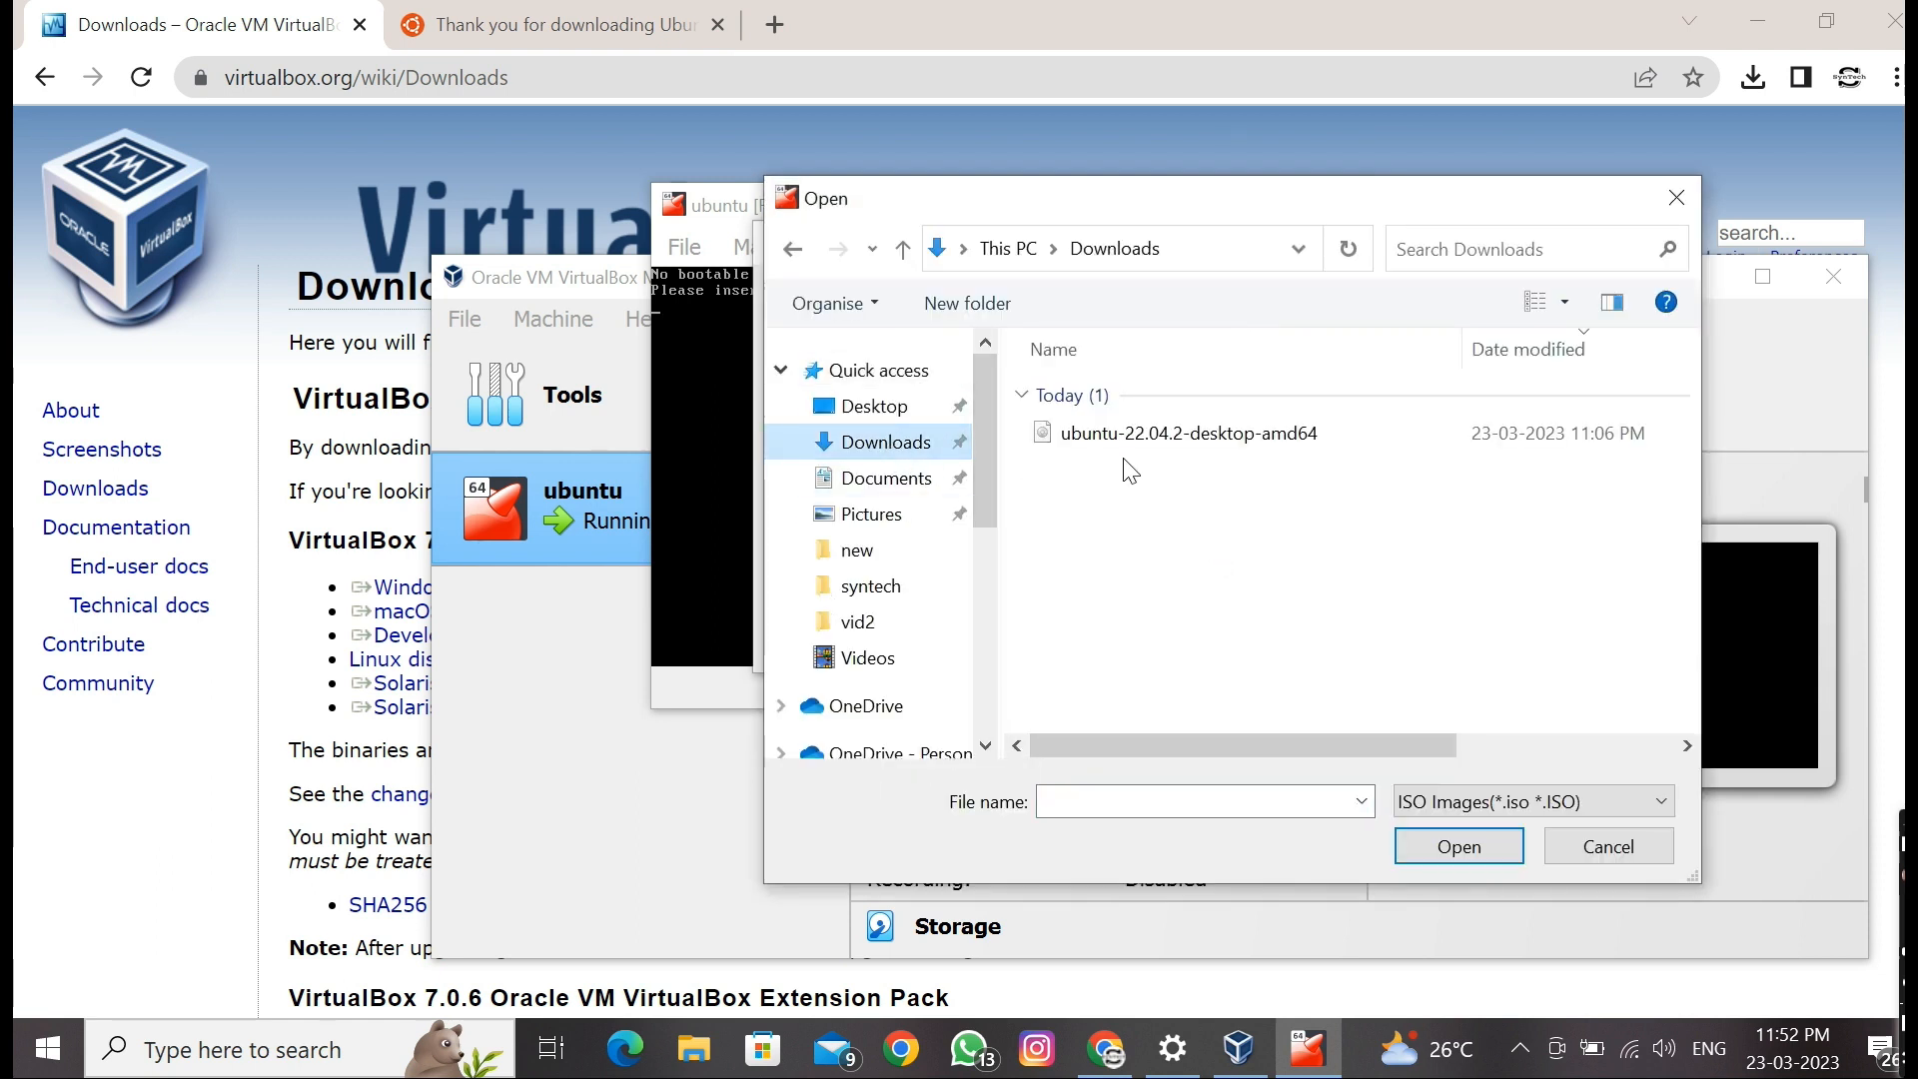
click(1151, 436)
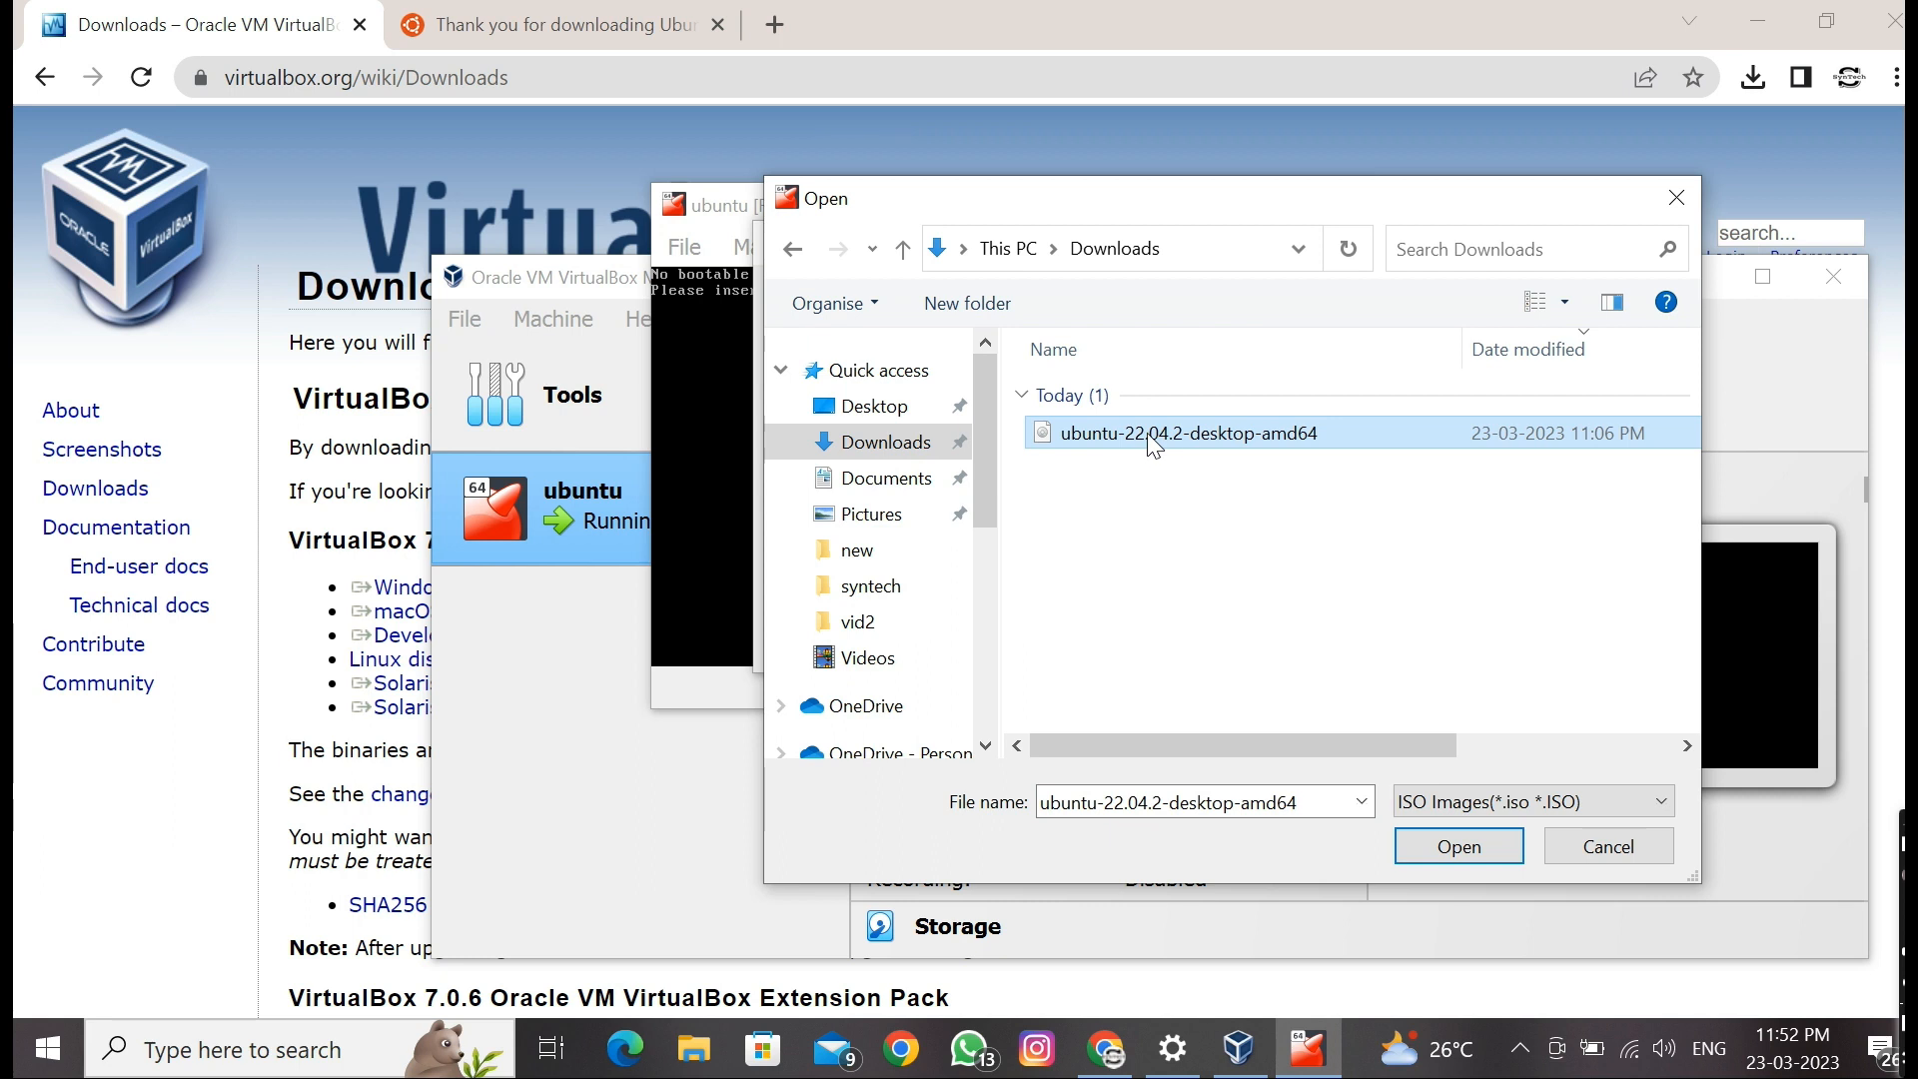
click(1459, 847)
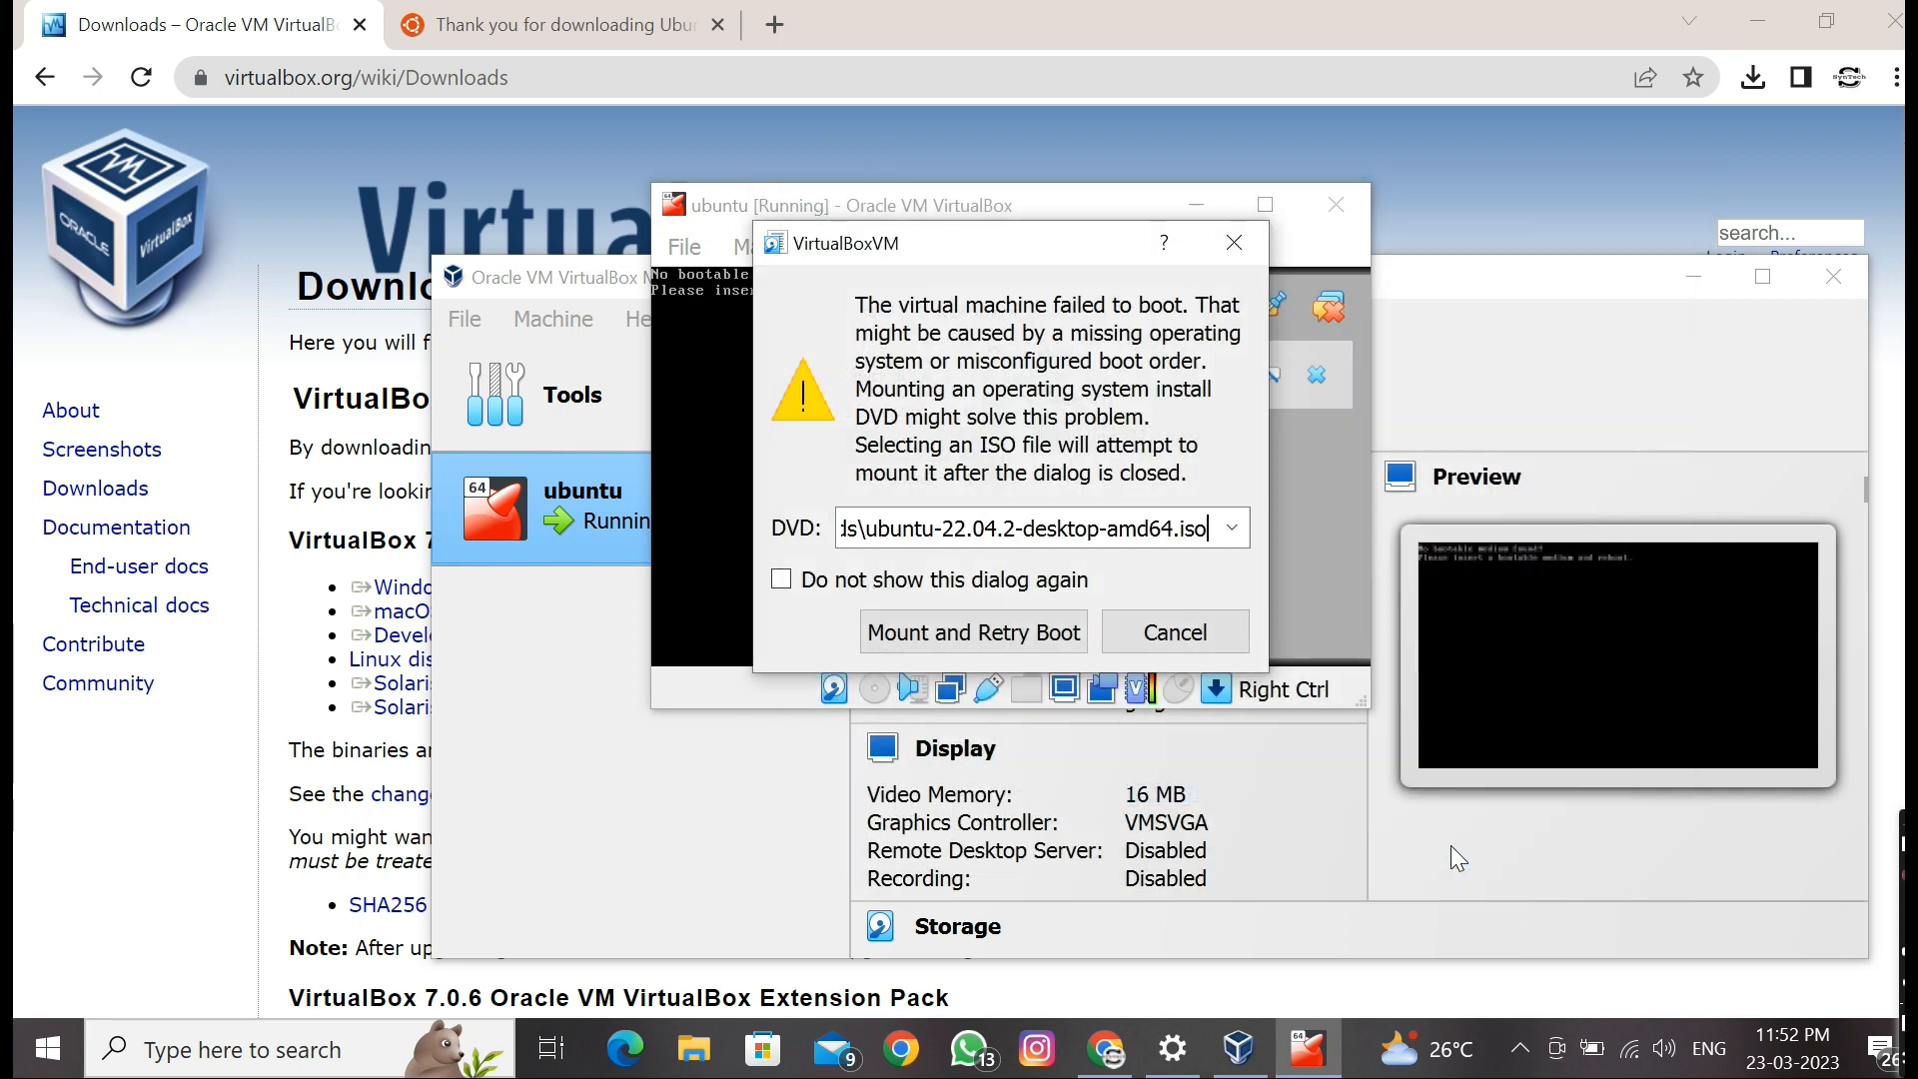
click(1044, 640)
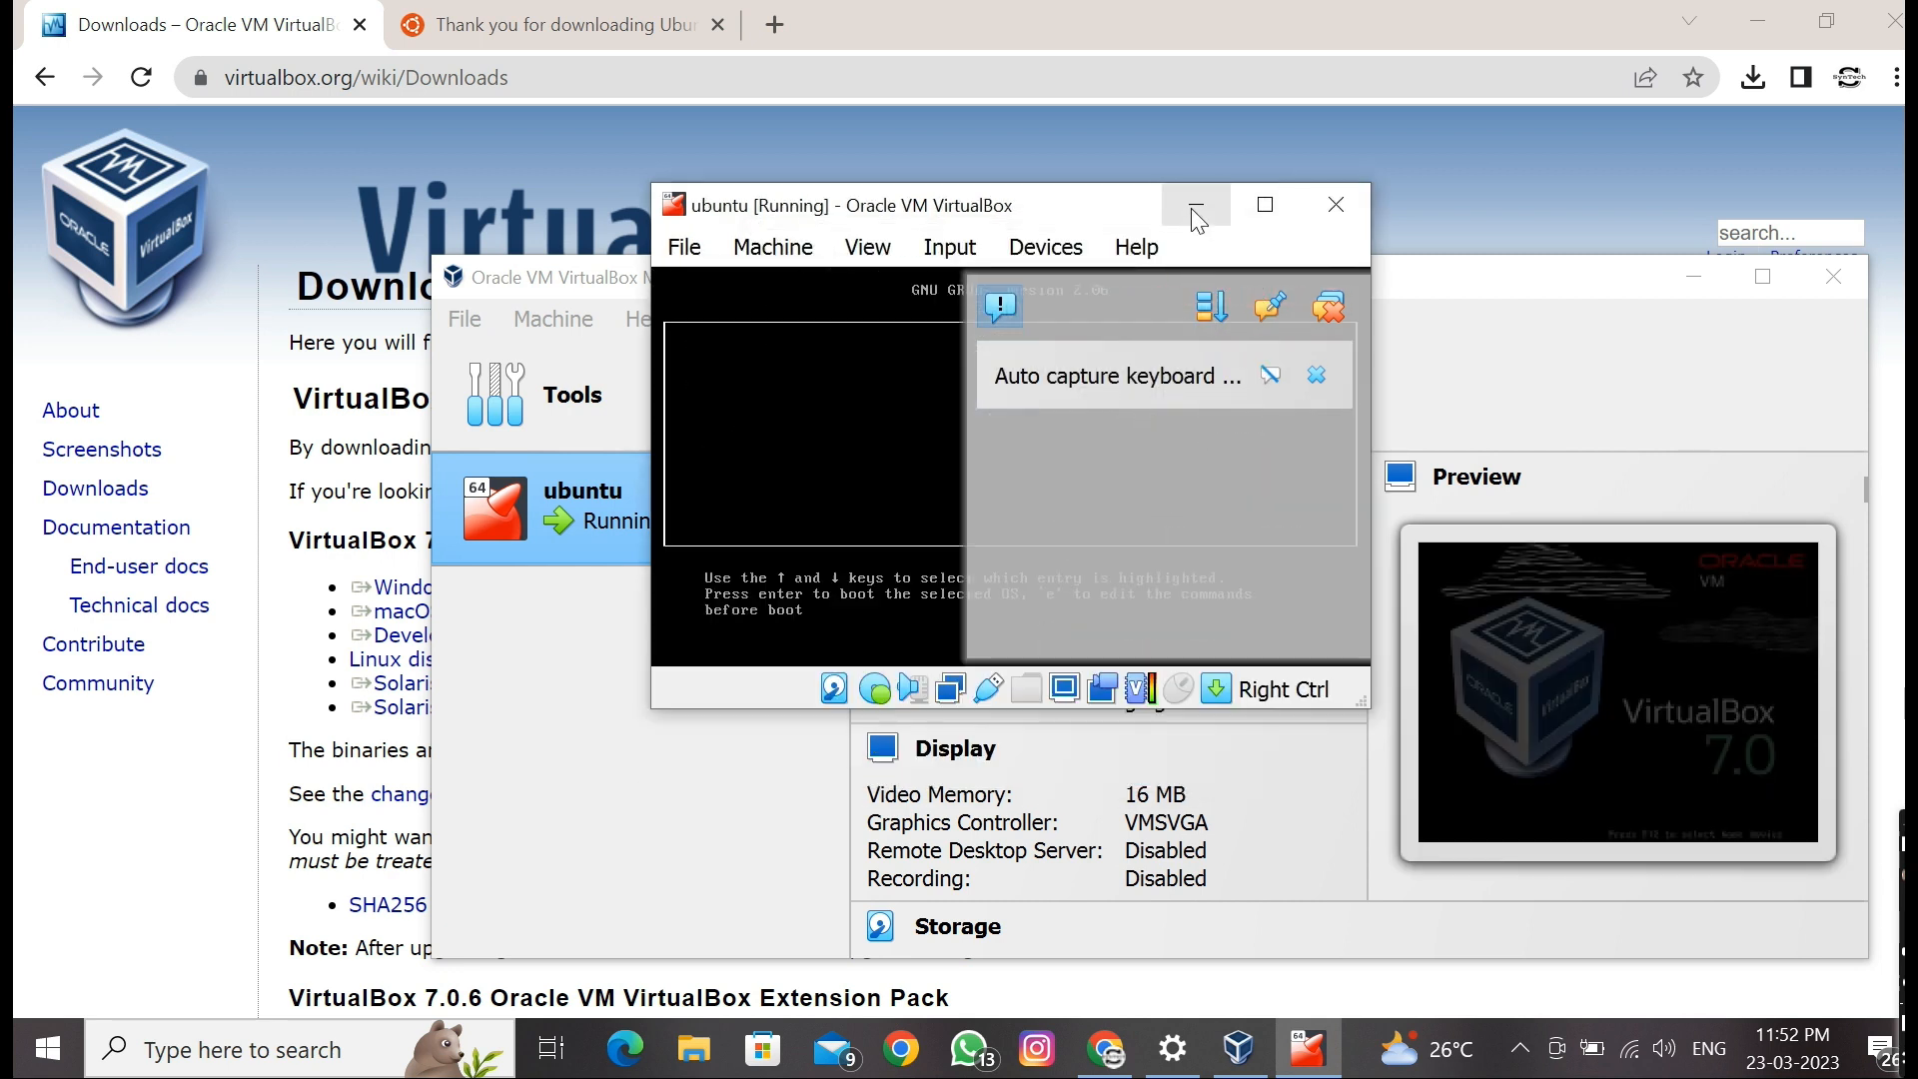
Step: Maximize the running ubuntu machine's window and boot the Try or Install Ubuntu entry
click(1192, 210)
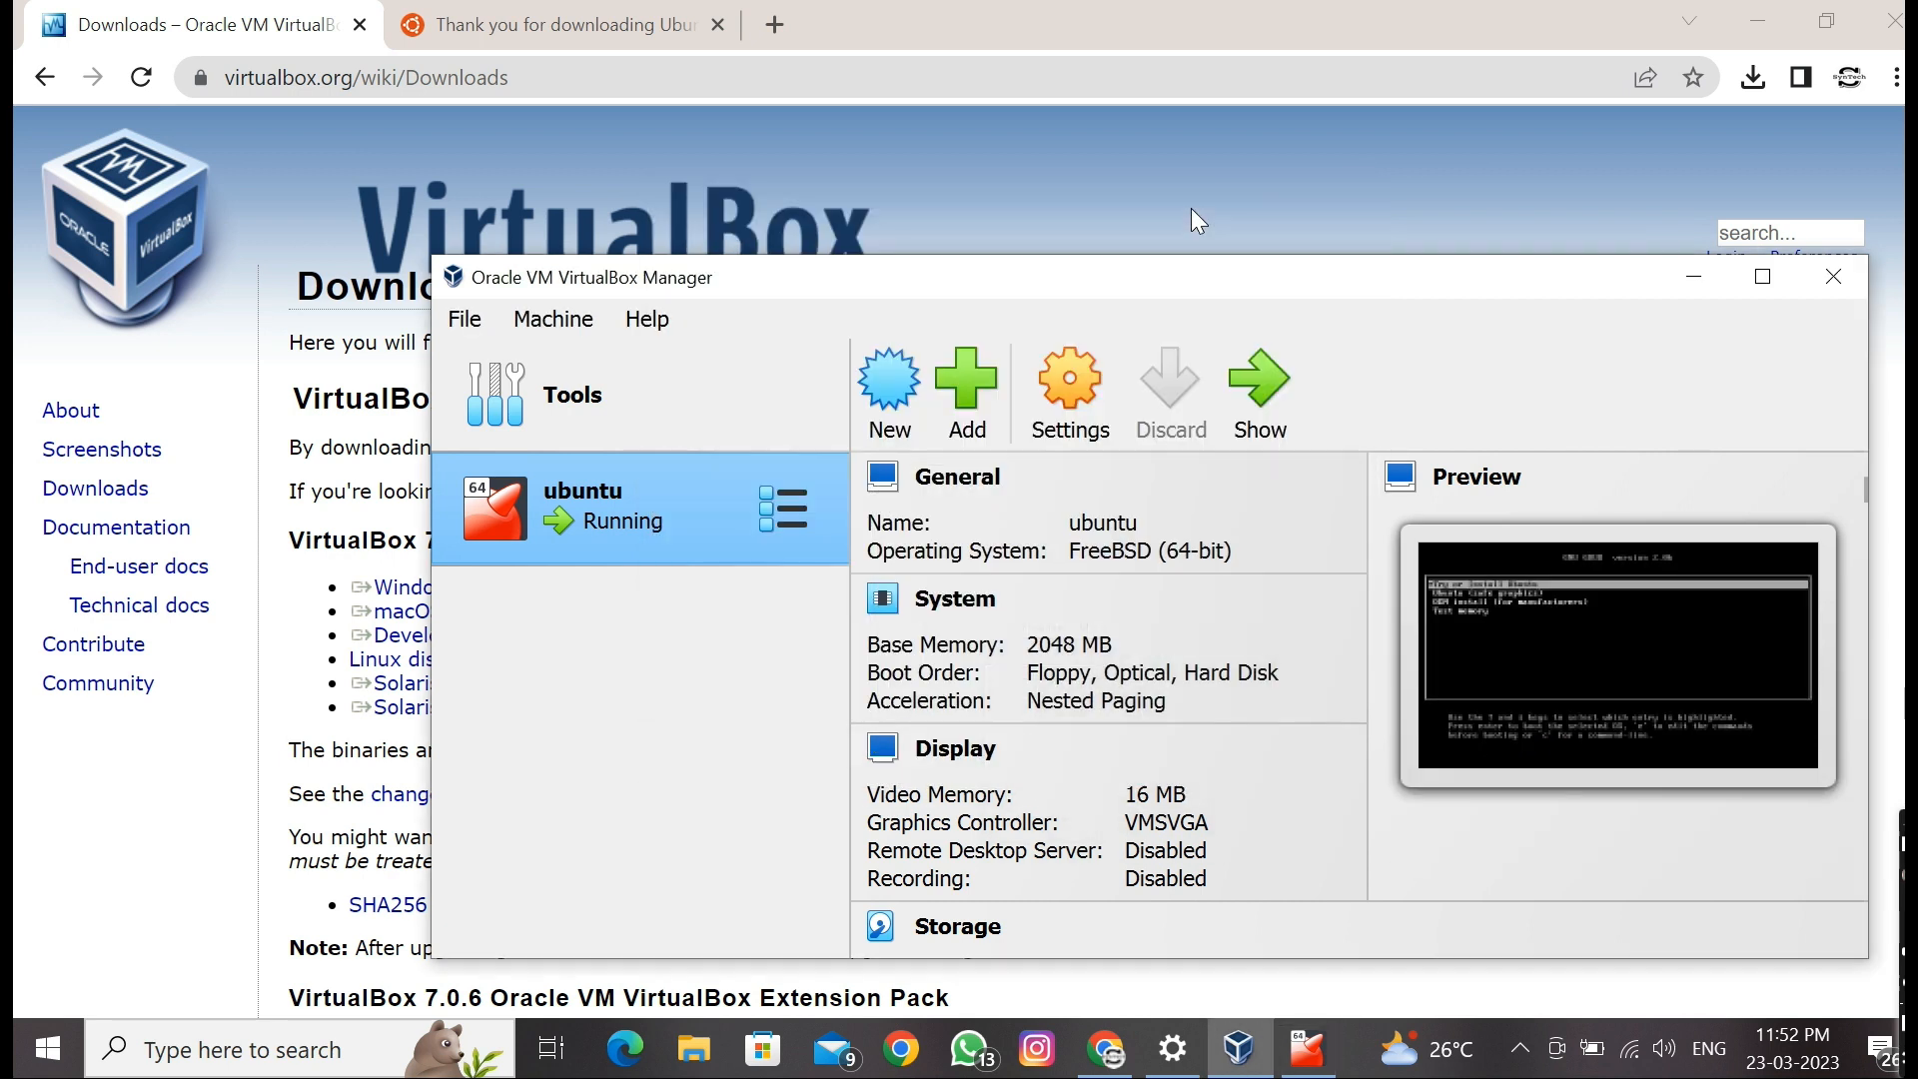
click(1302, 1035)
click(1267, 202)
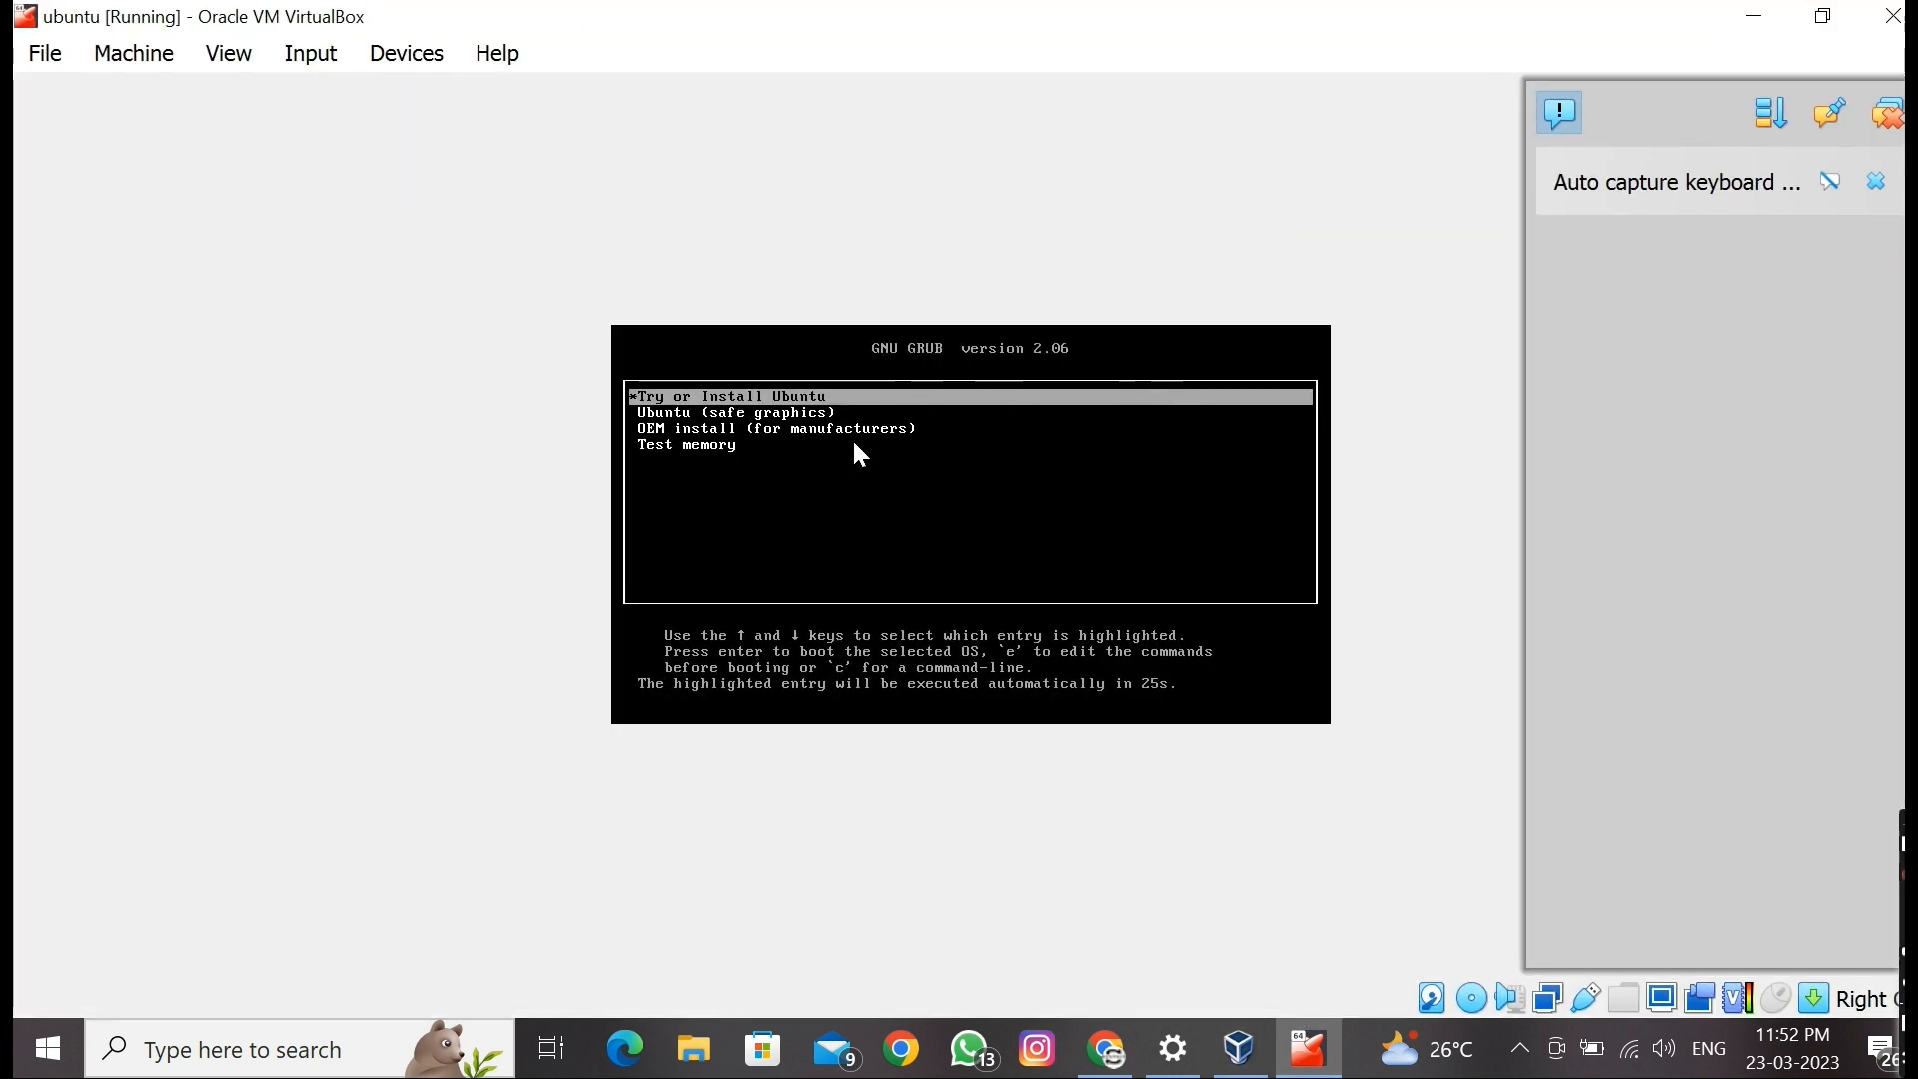
key(Return)
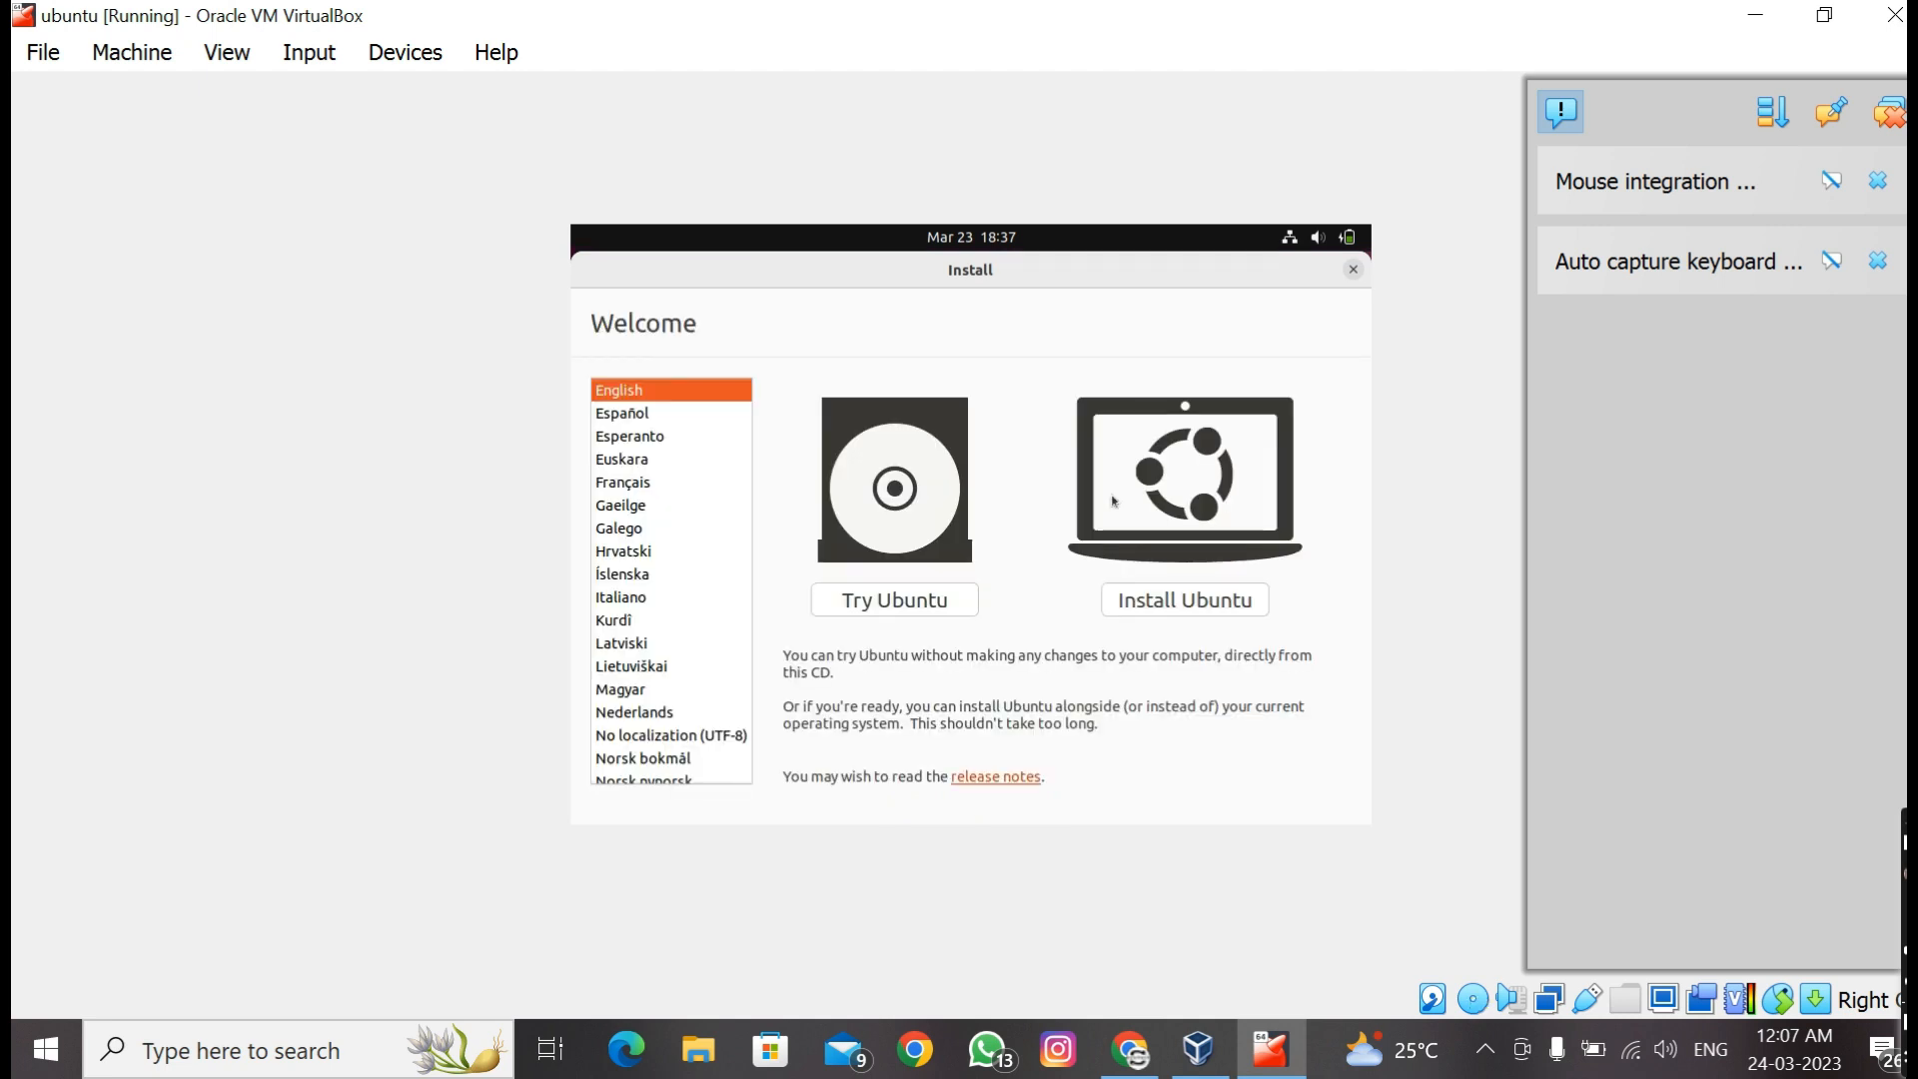
Step: Begin the Ubuntu installation in English and accept the English (US) keyboard layout
click(1213, 600)
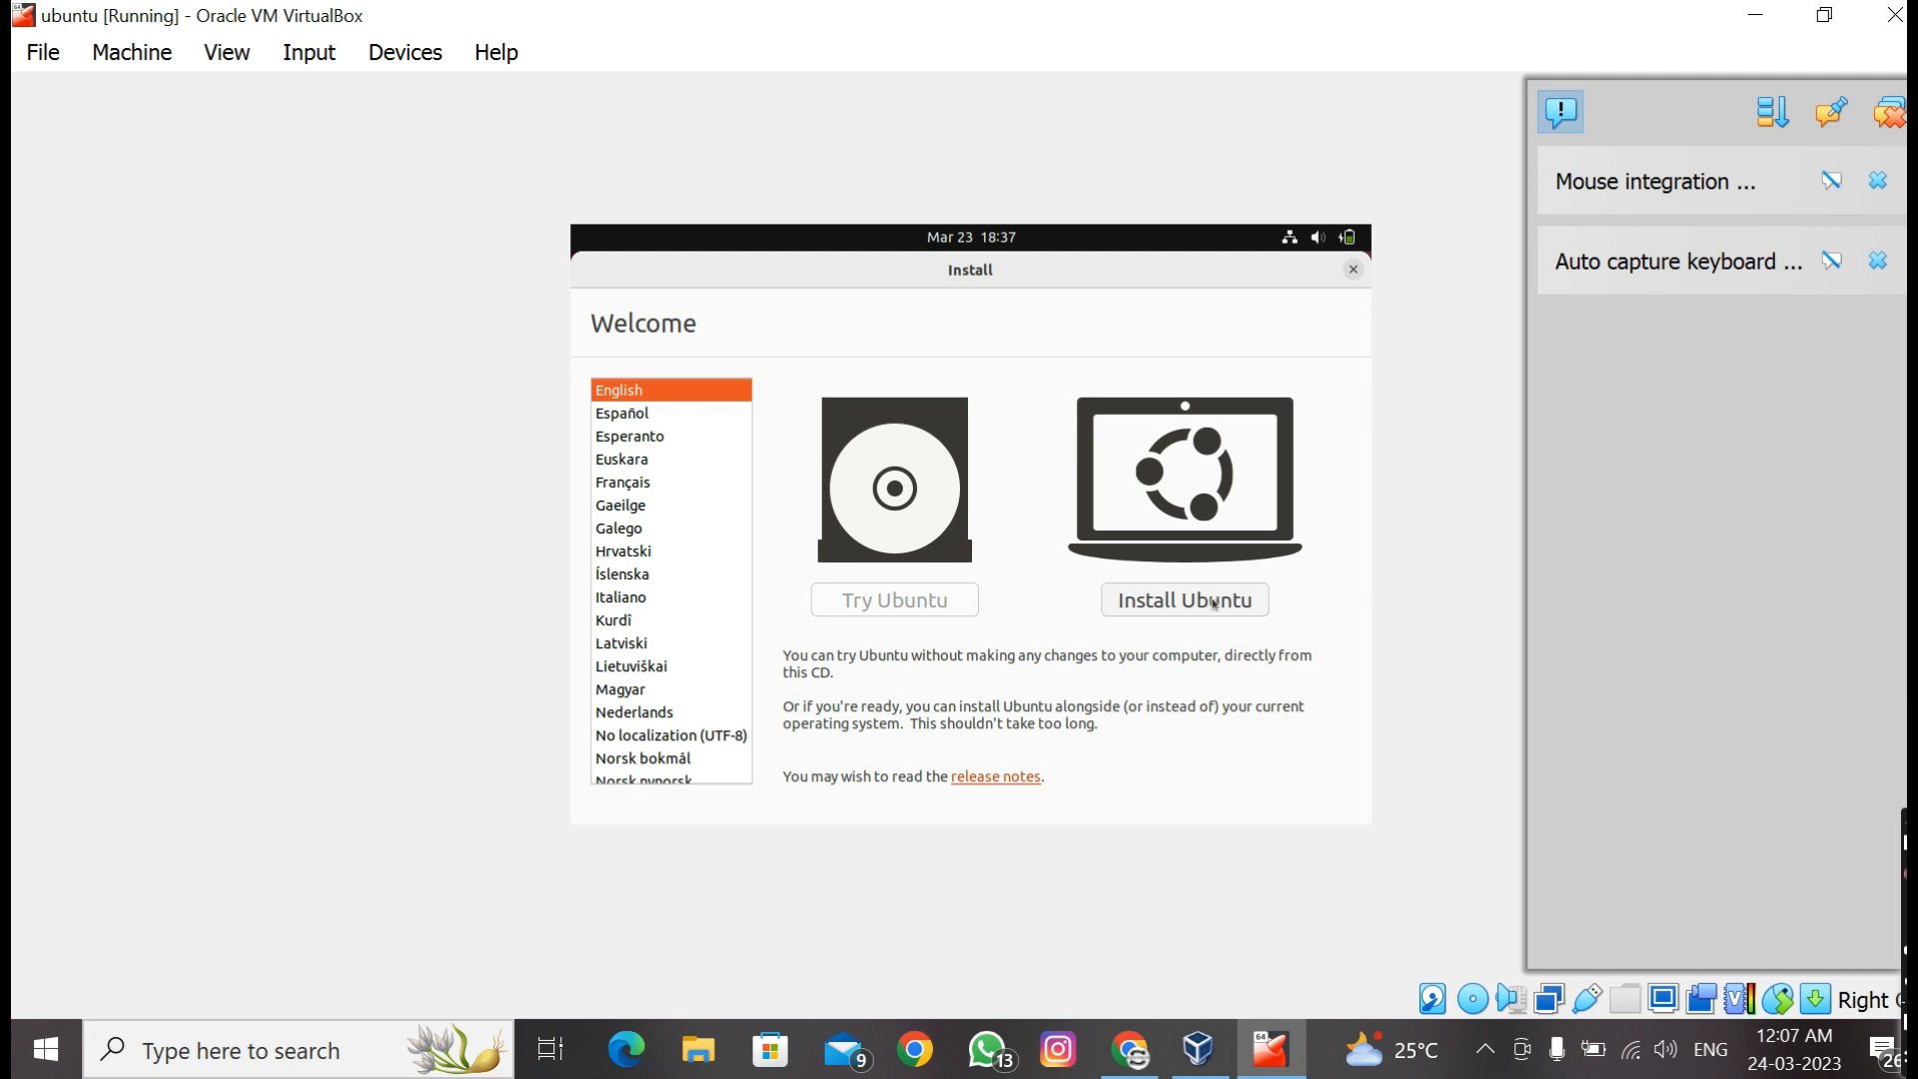
click(1212, 600)
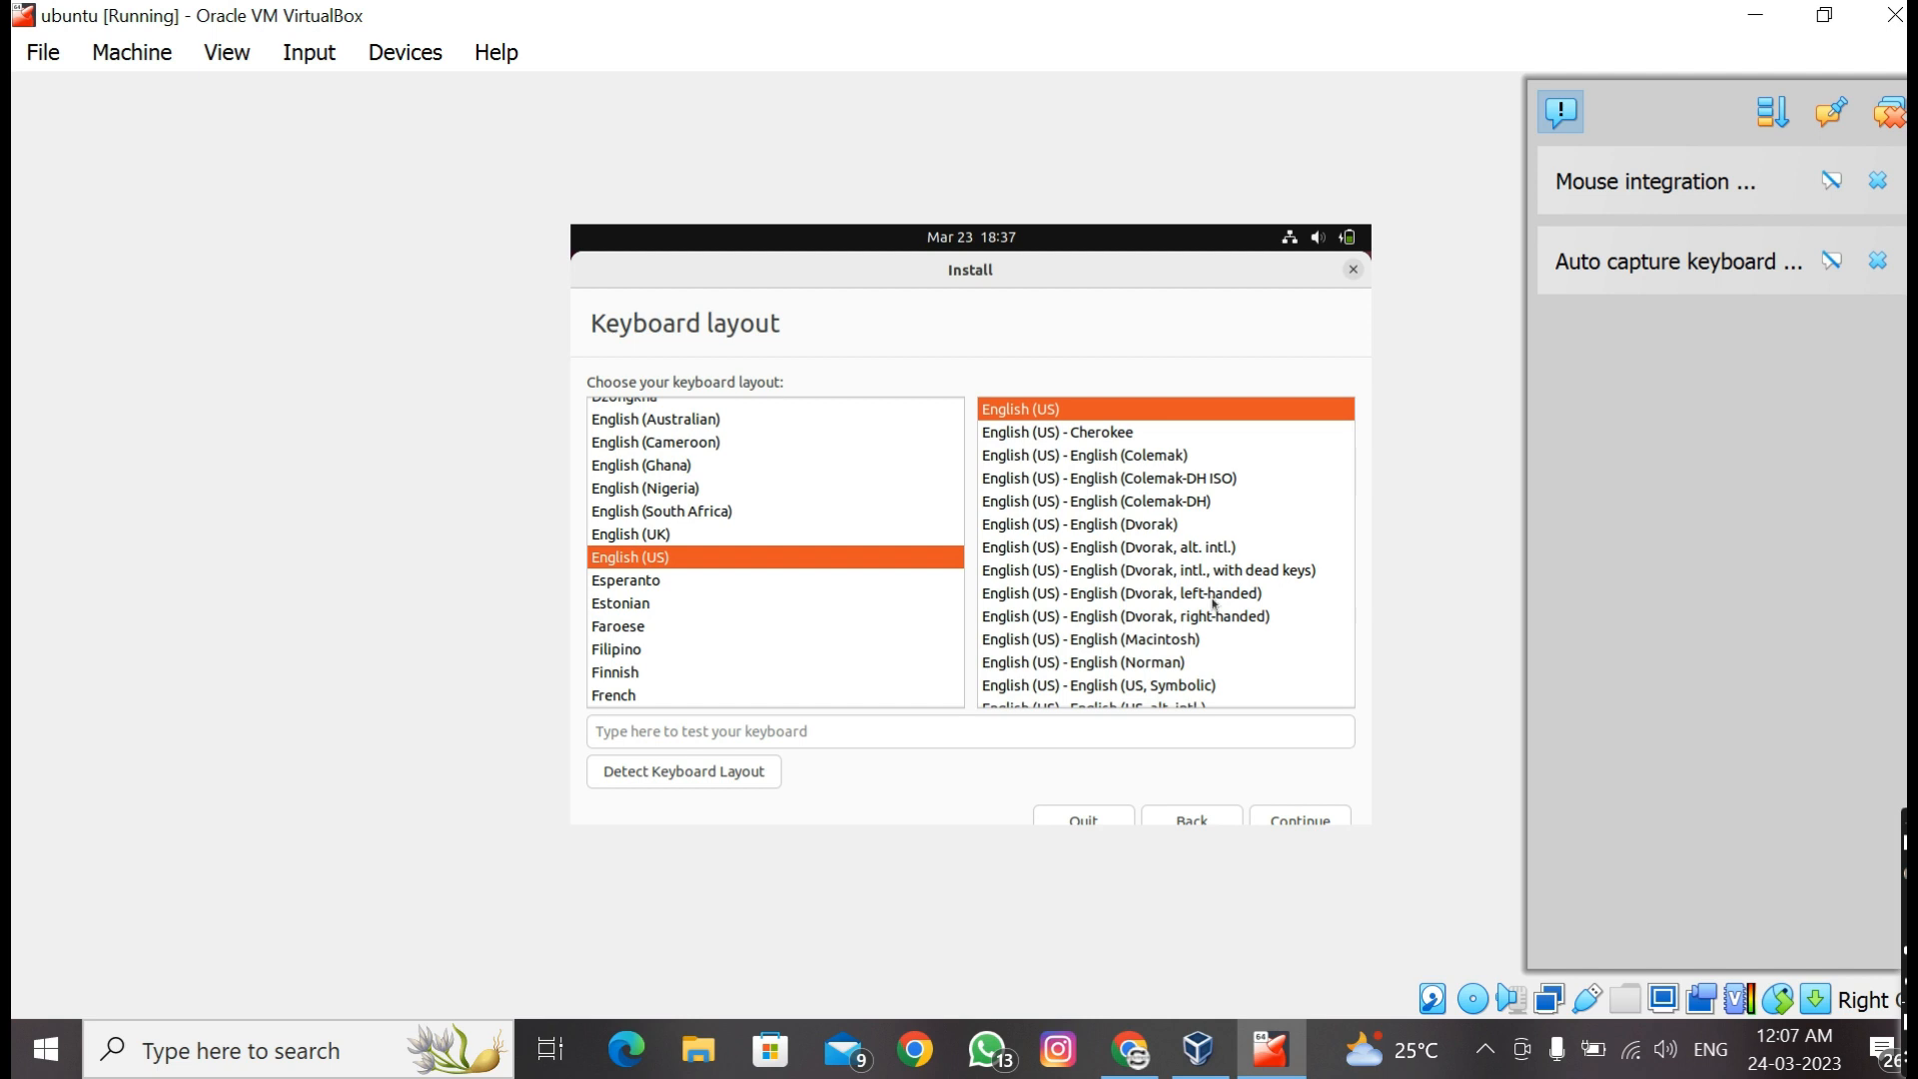
scroll(791, 539, up, 1)
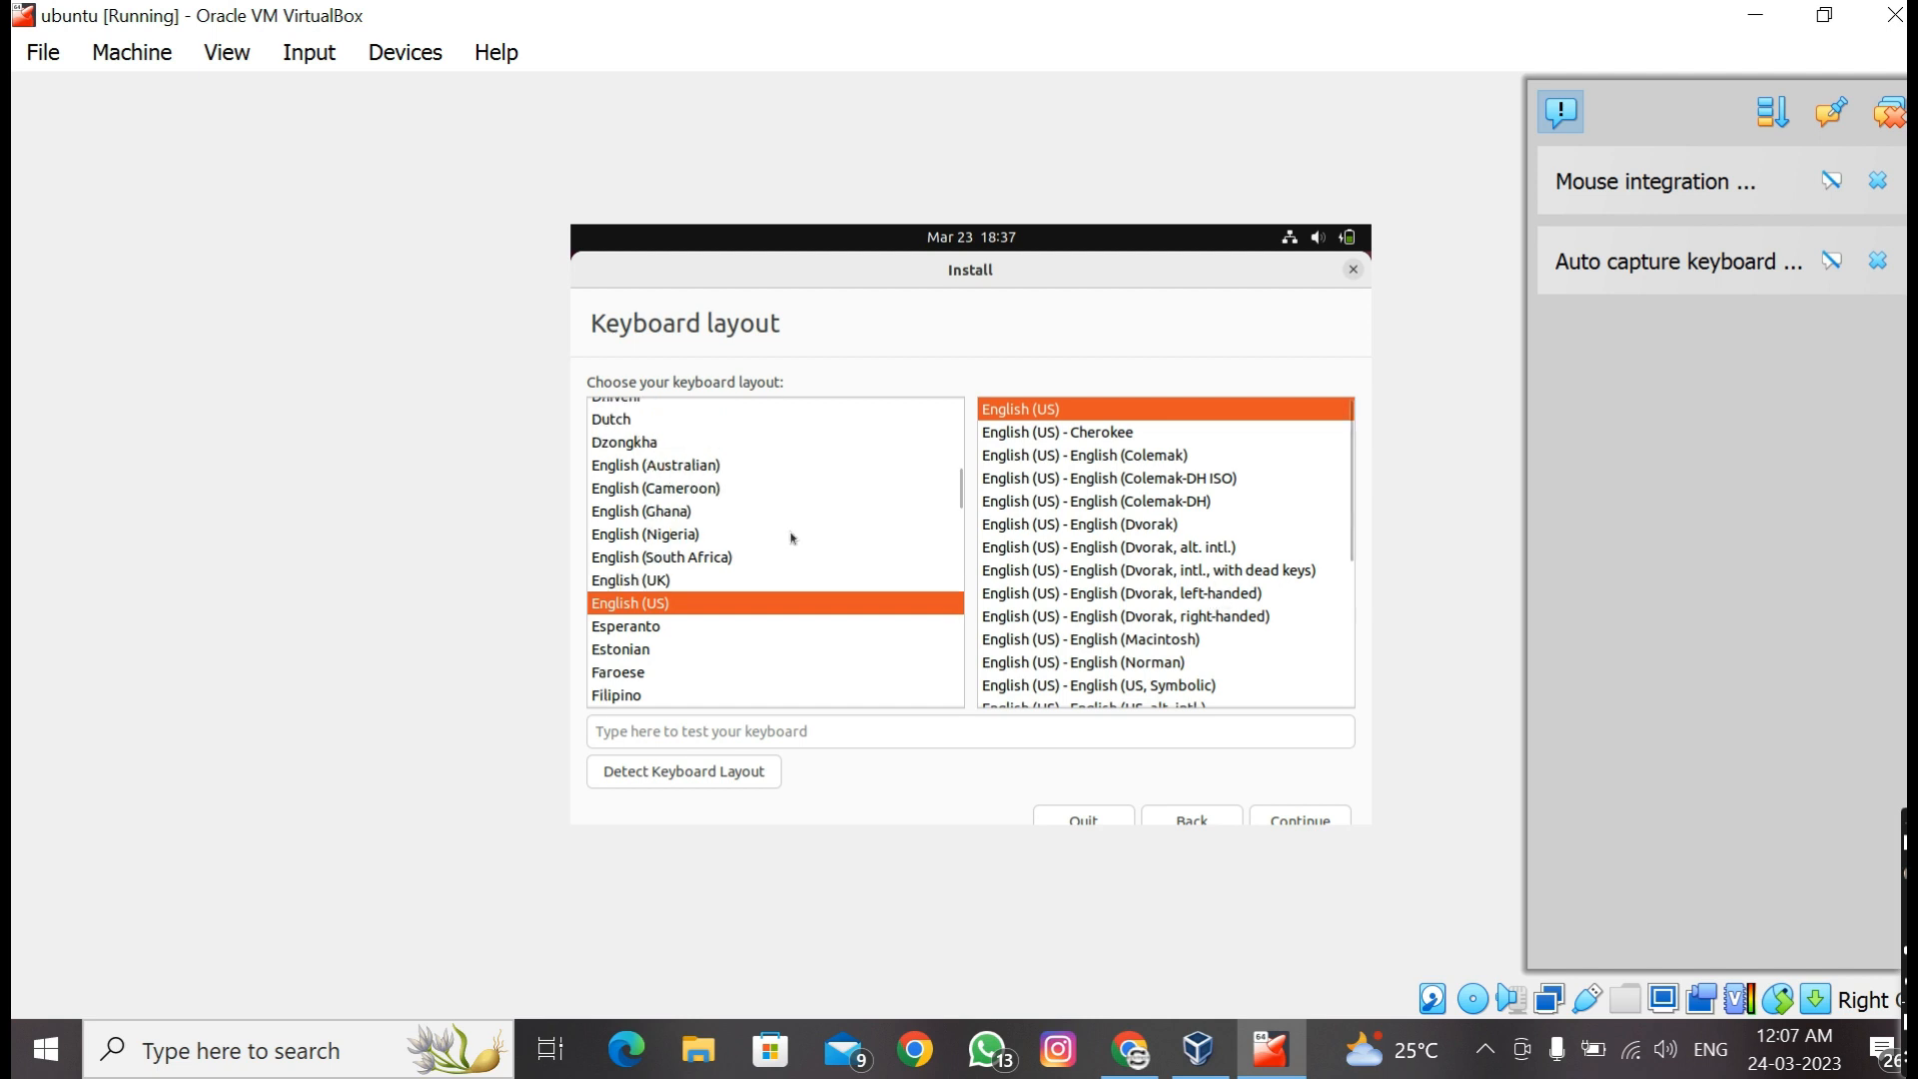
scroll(791, 543, up, 1)
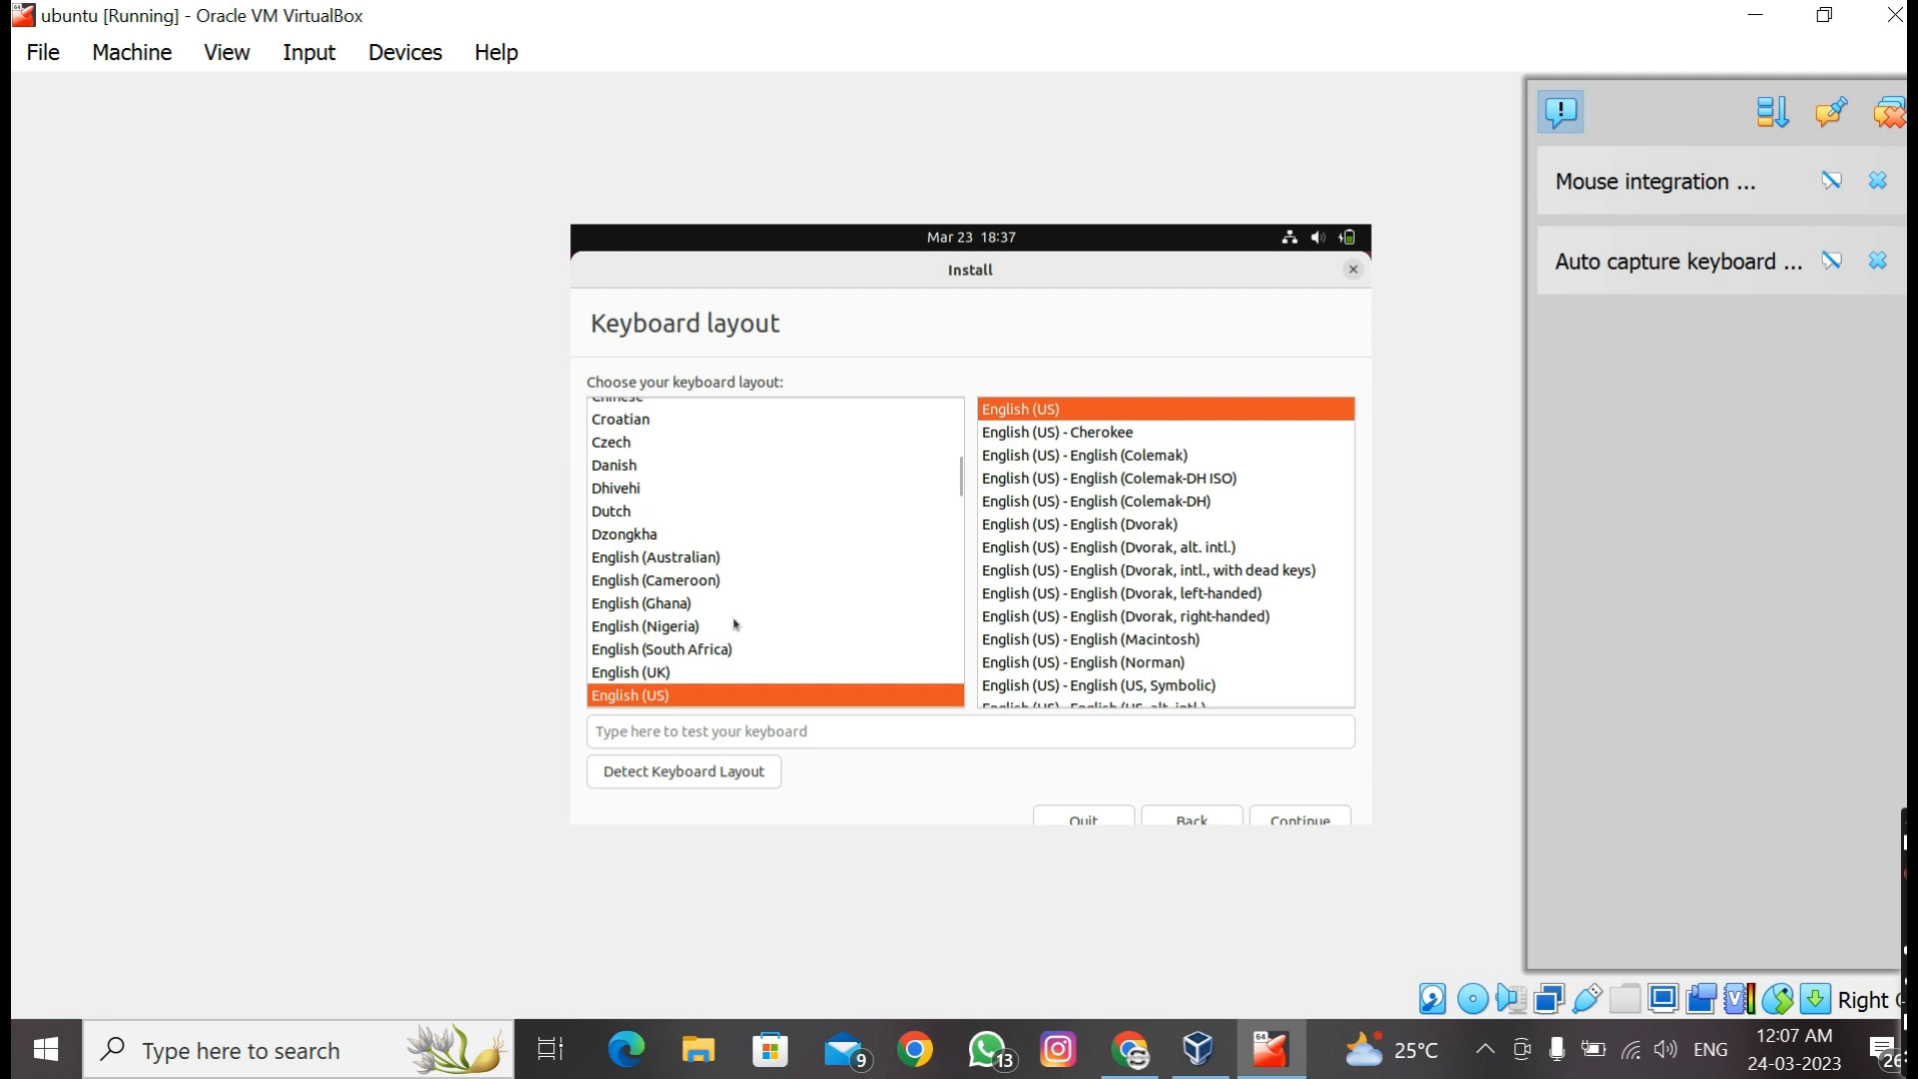
click(1297, 817)
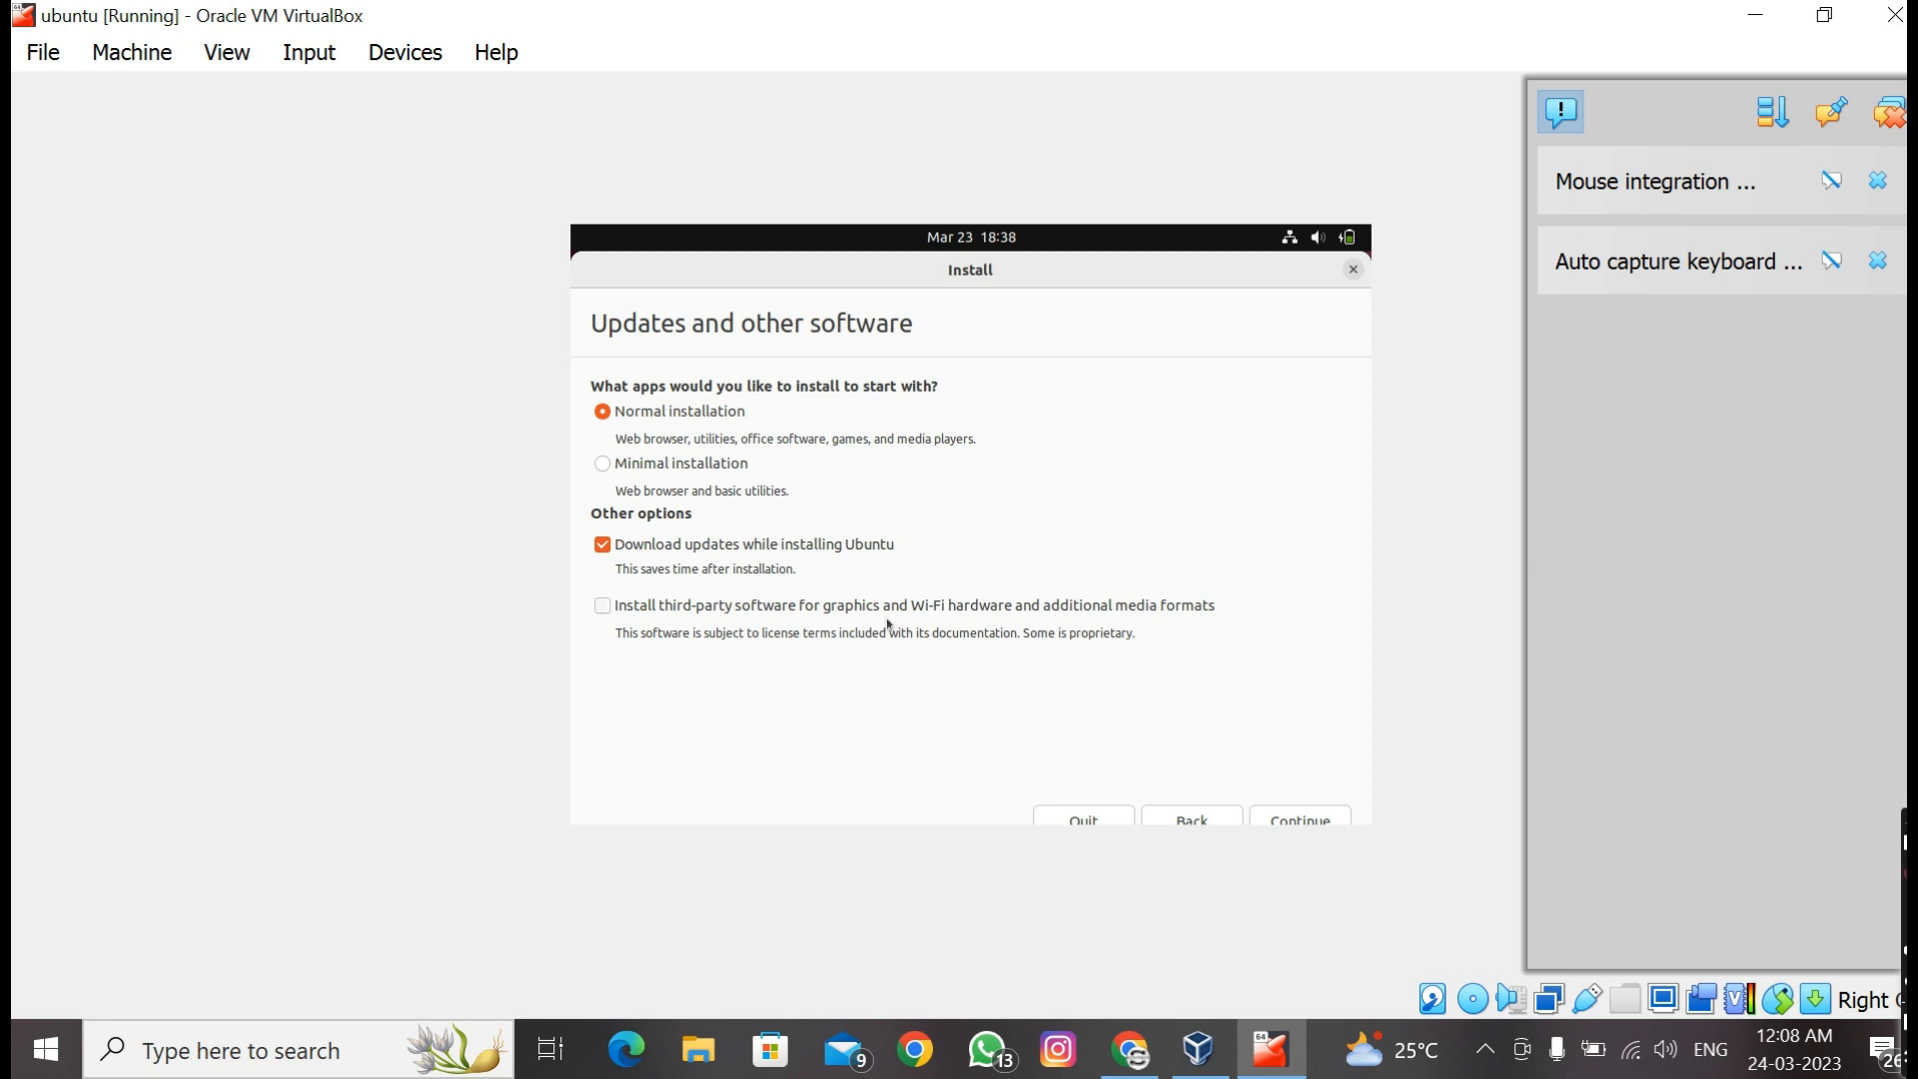
Step: Include third-party graphics and Wi-Fi software, and confirm erasing the virtual disk to install Ubuntu
click(603, 606)
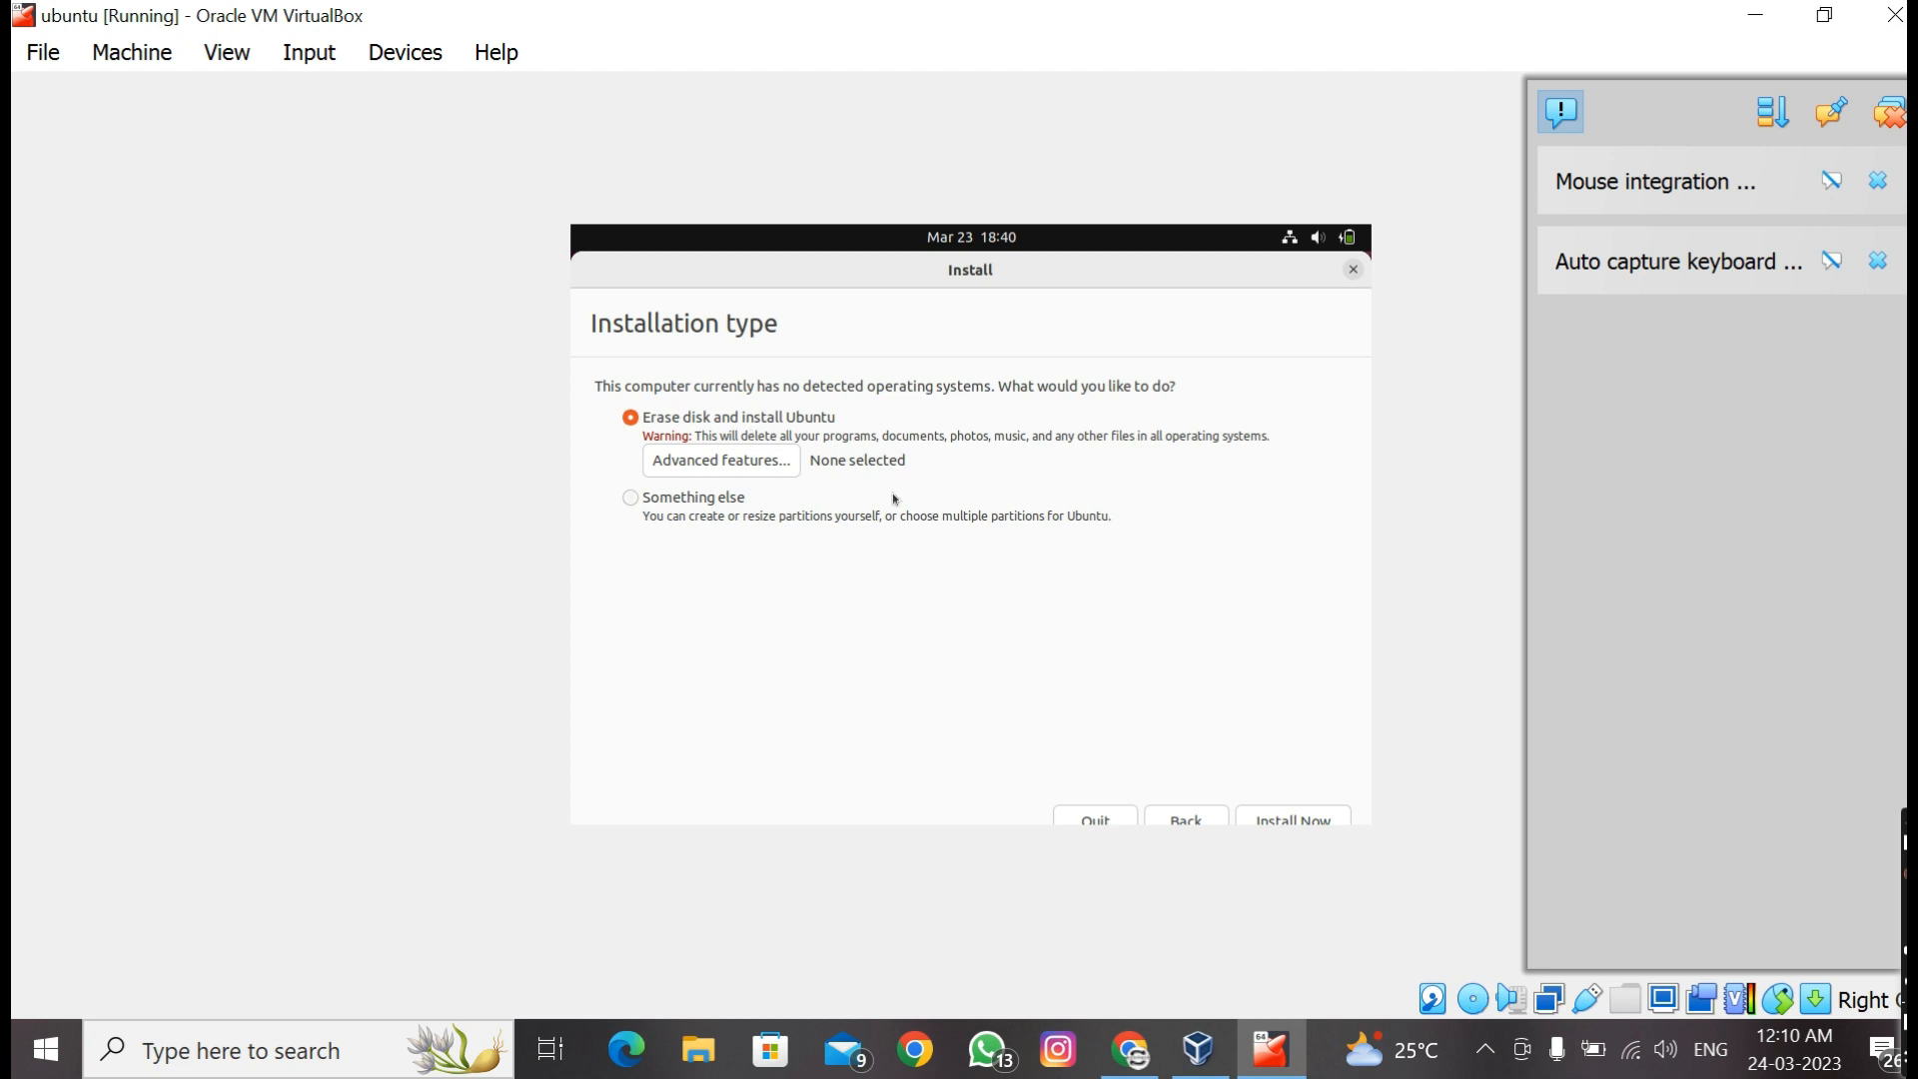
click(1298, 818)
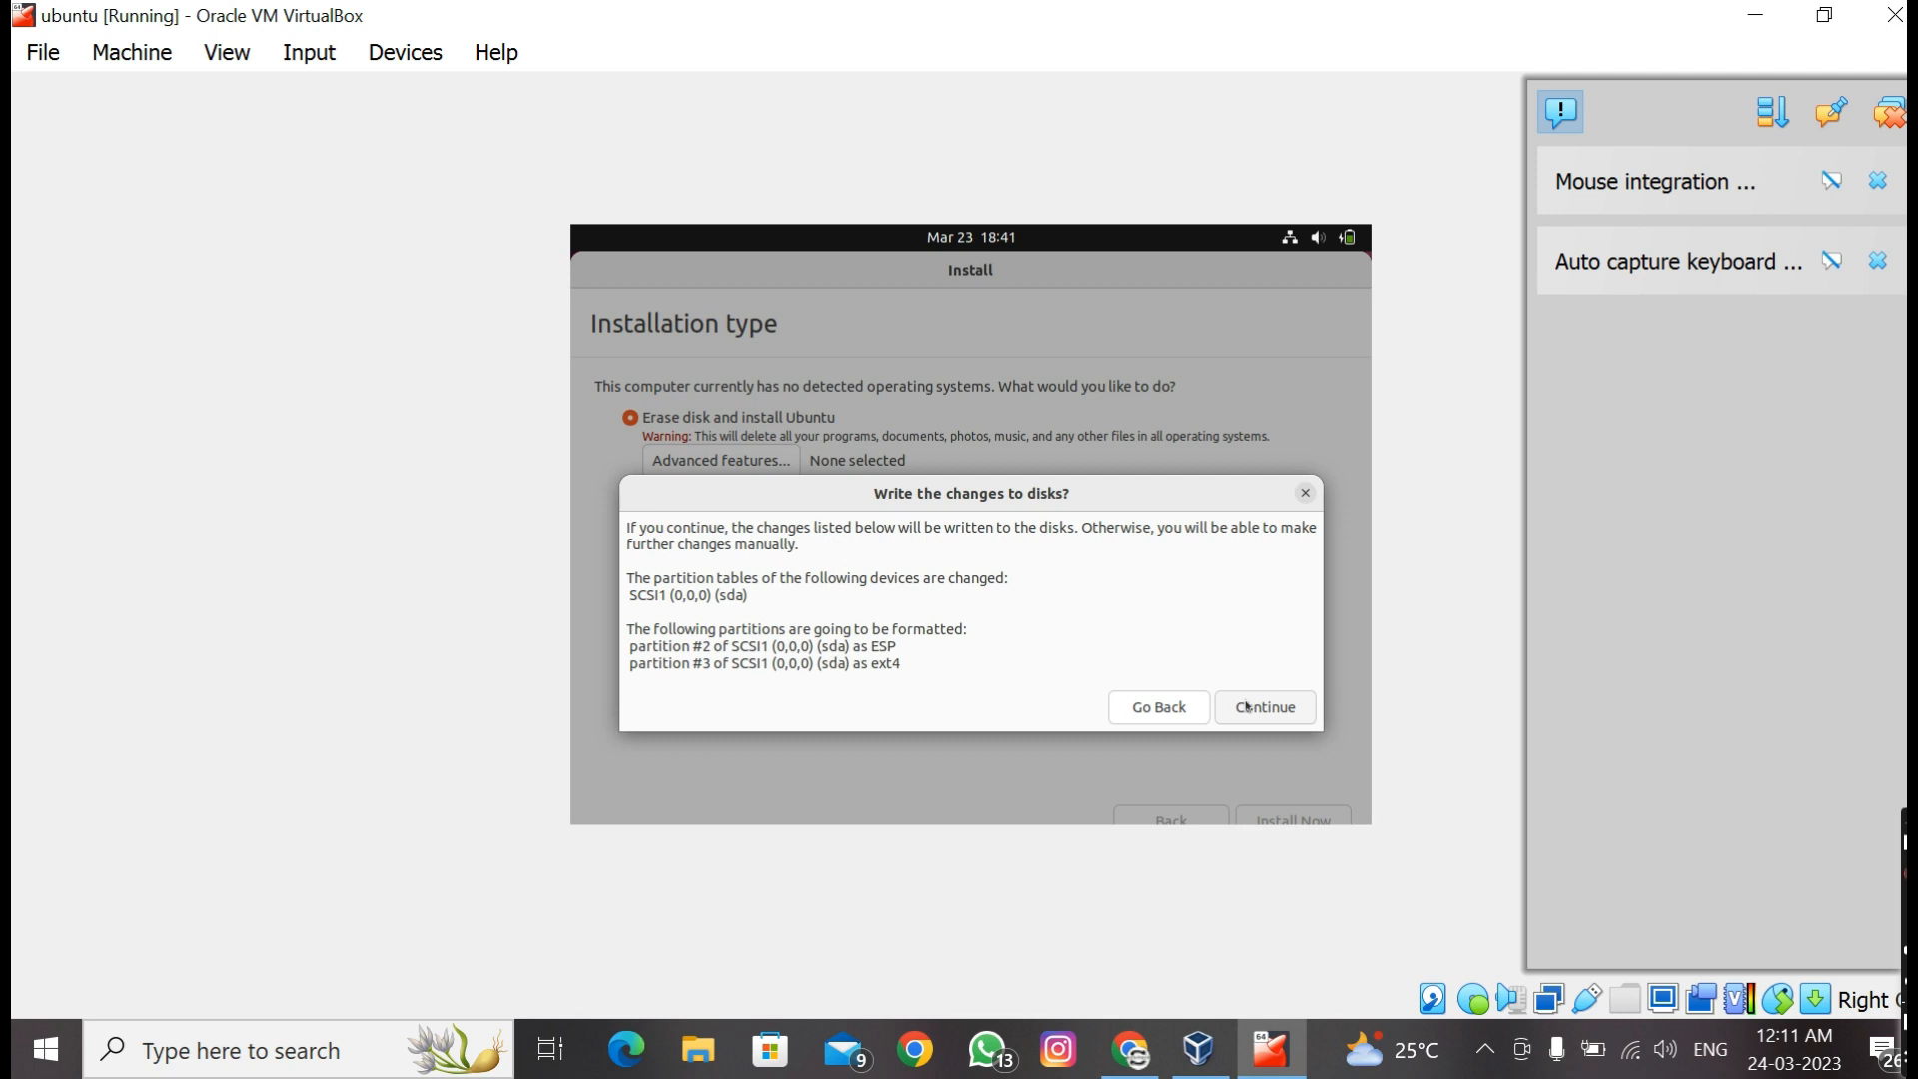
click(1246, 705)
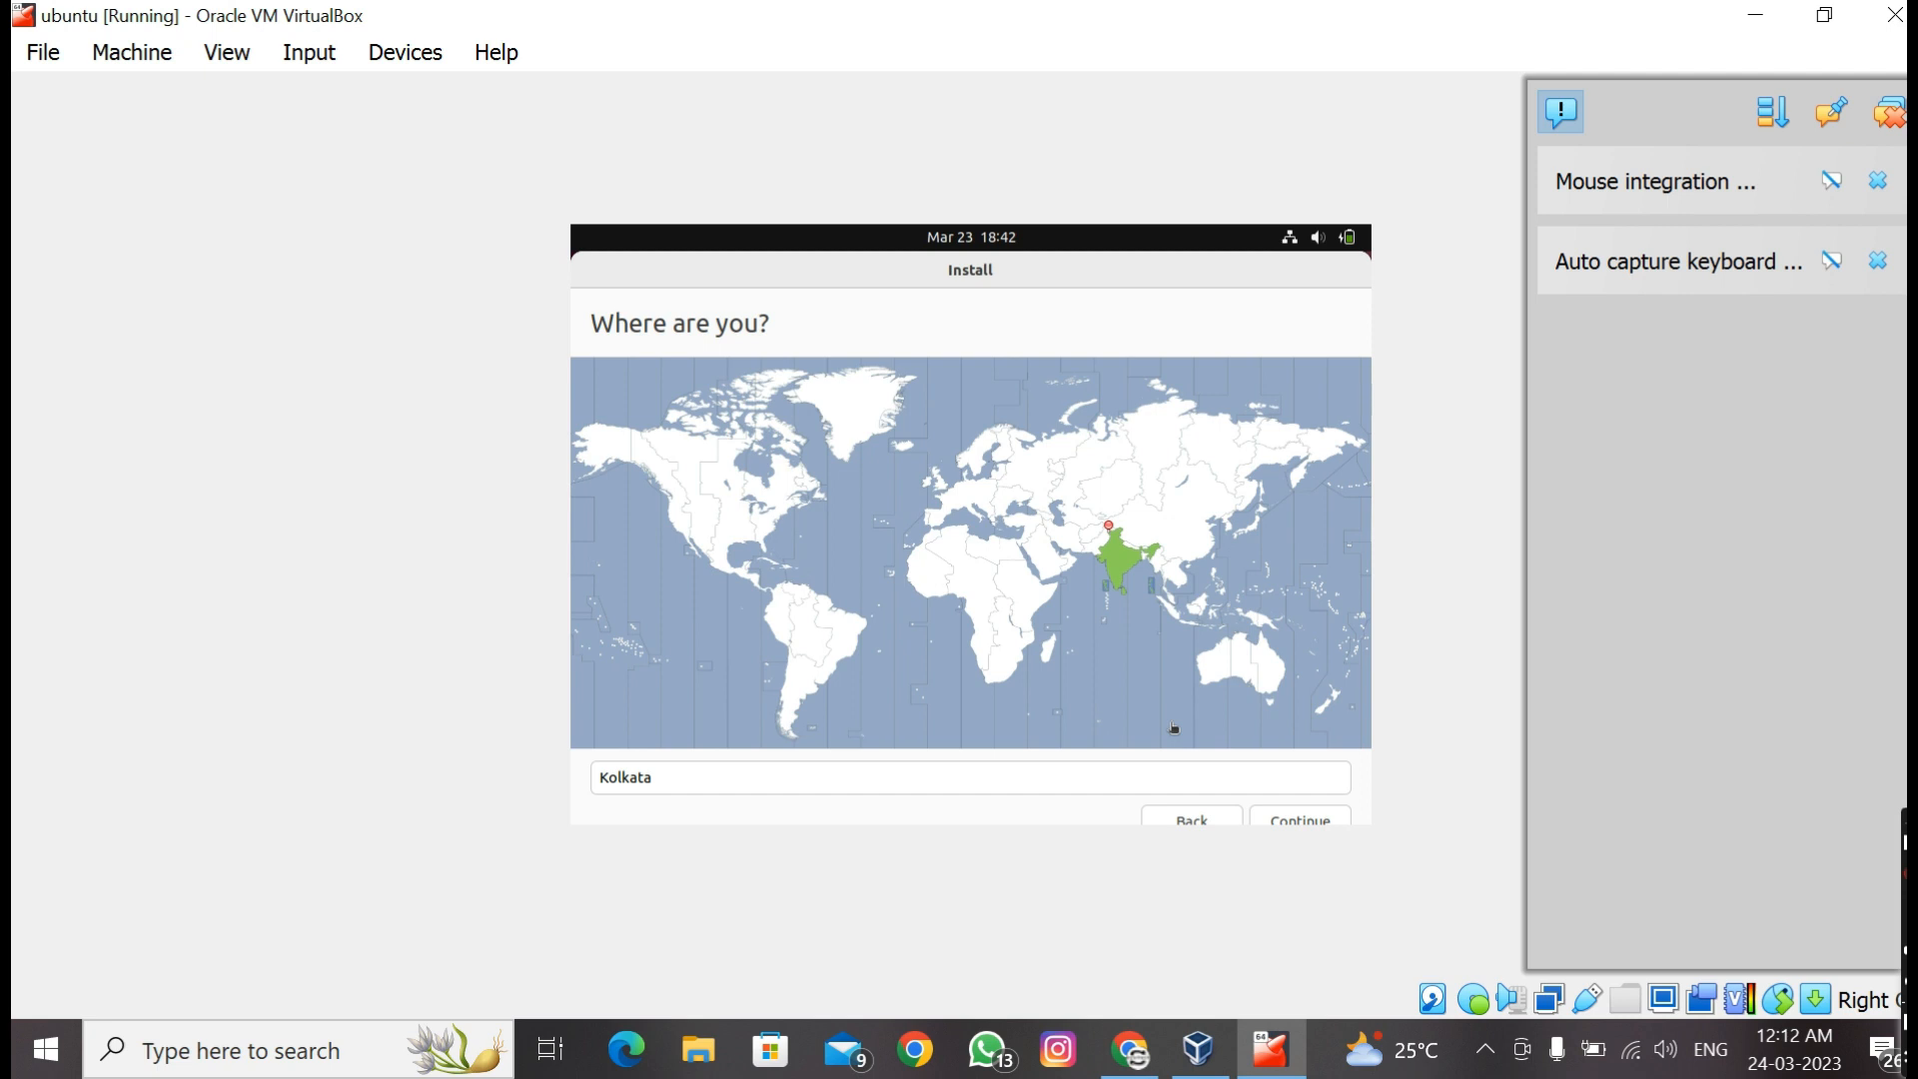
Step: Accept the Kolkata location, and set up the user account with the user's name, a confirmed account password and automatic login
click(1266, 815)
text(s)
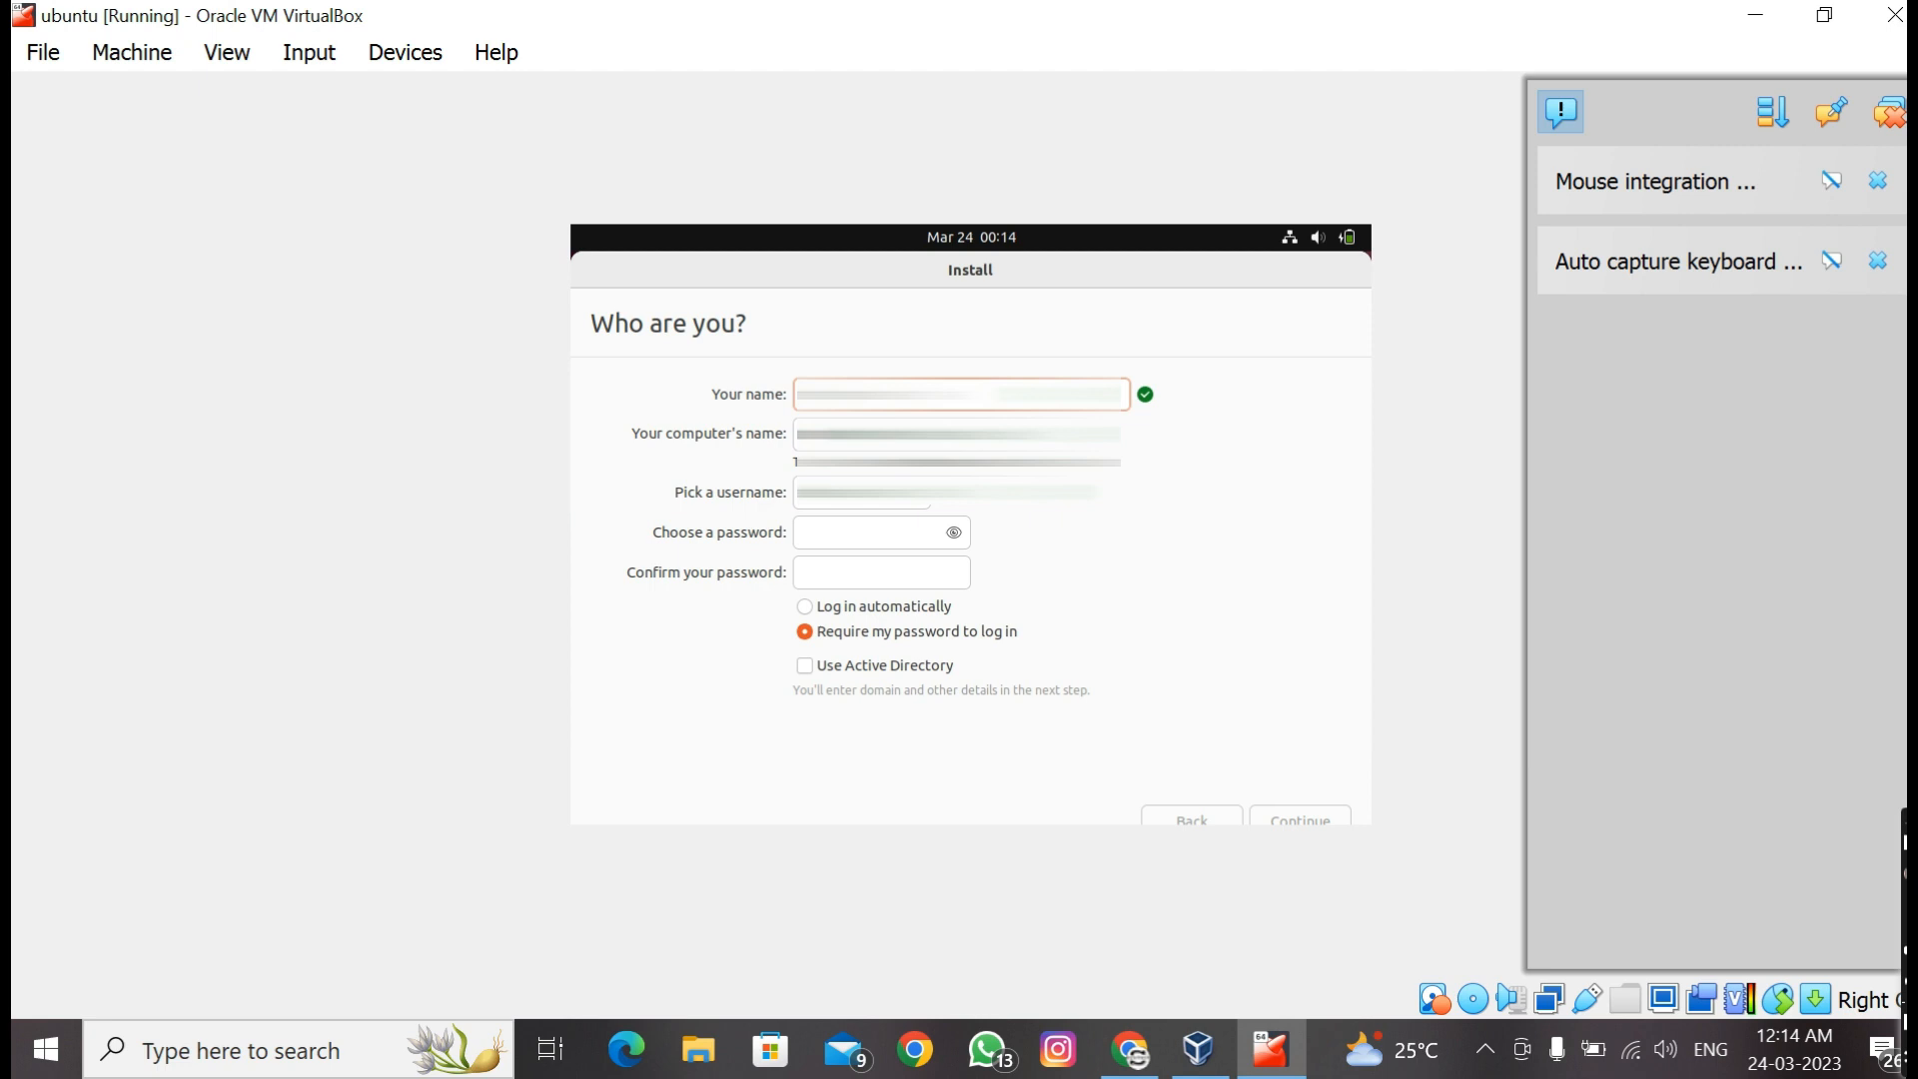
click(886, 533)
text(************)
key(Tab)
text(************)
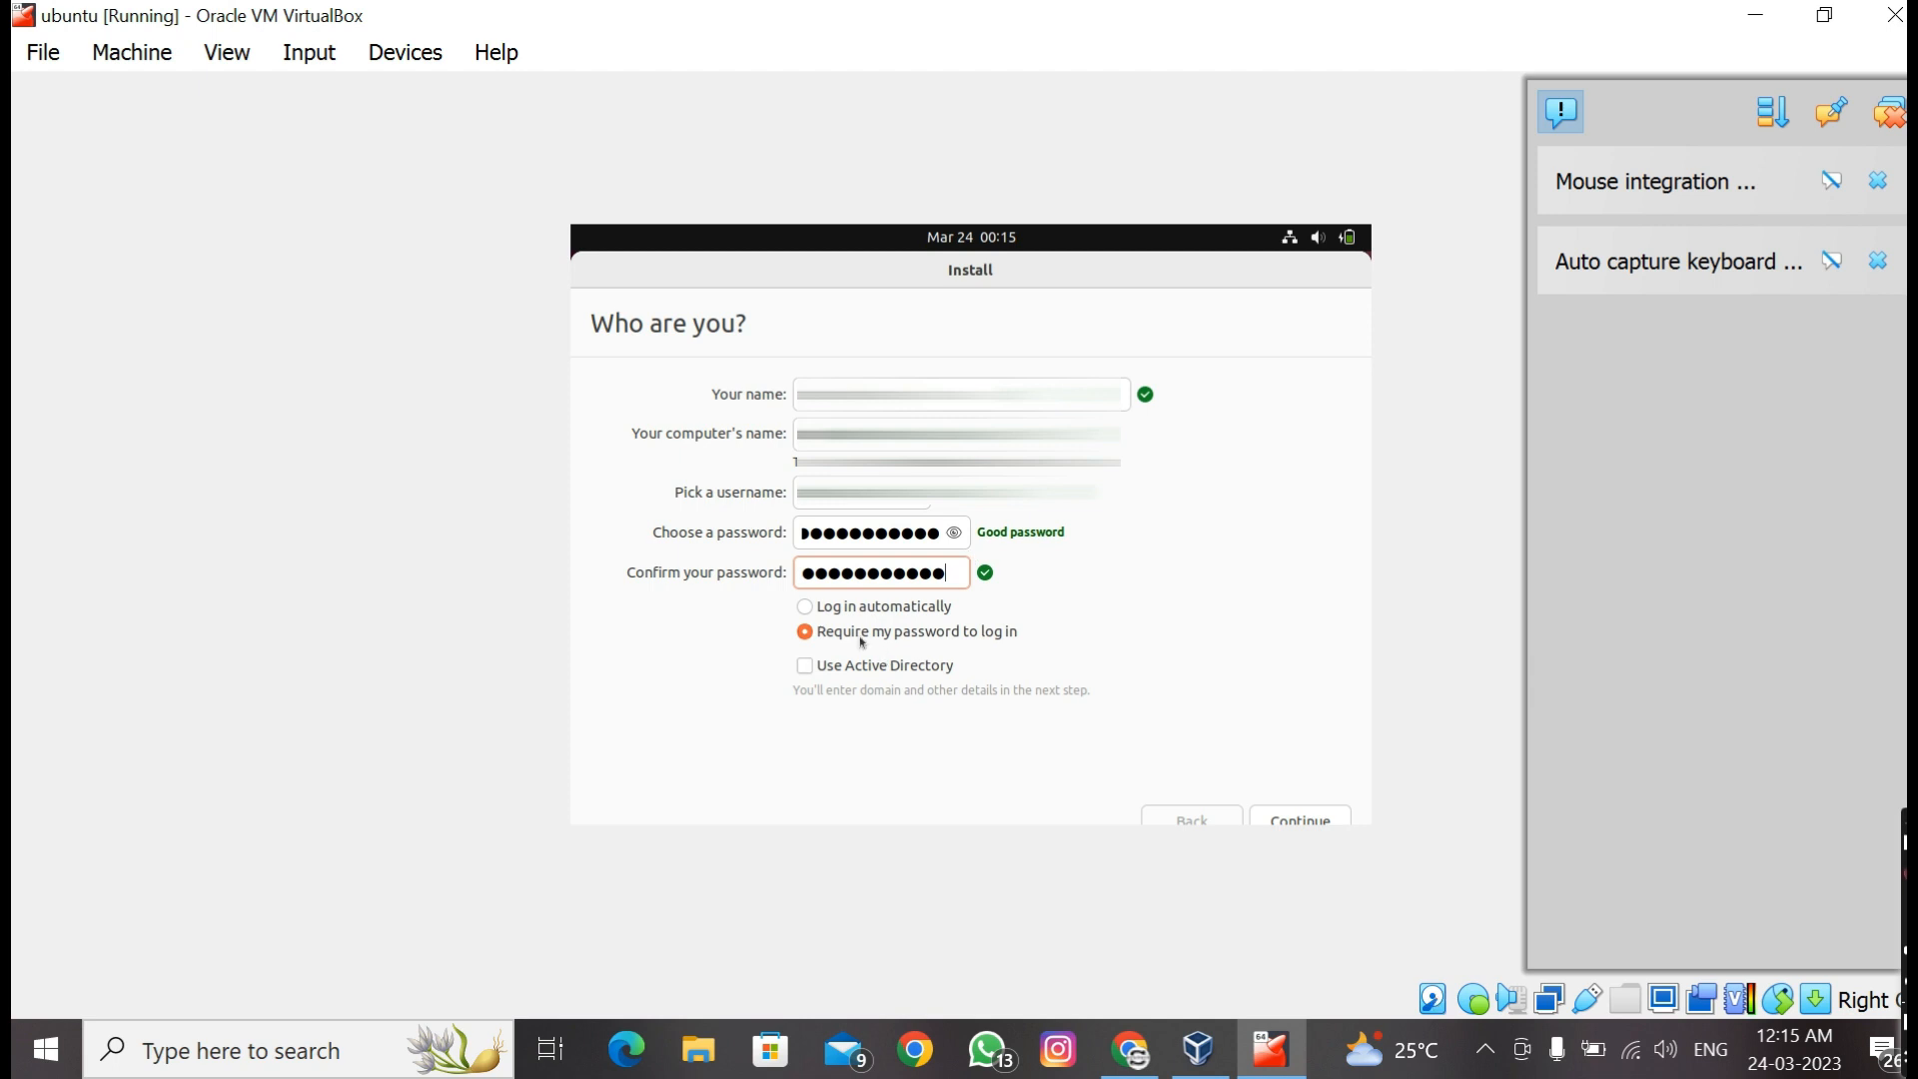
click(807, 607)
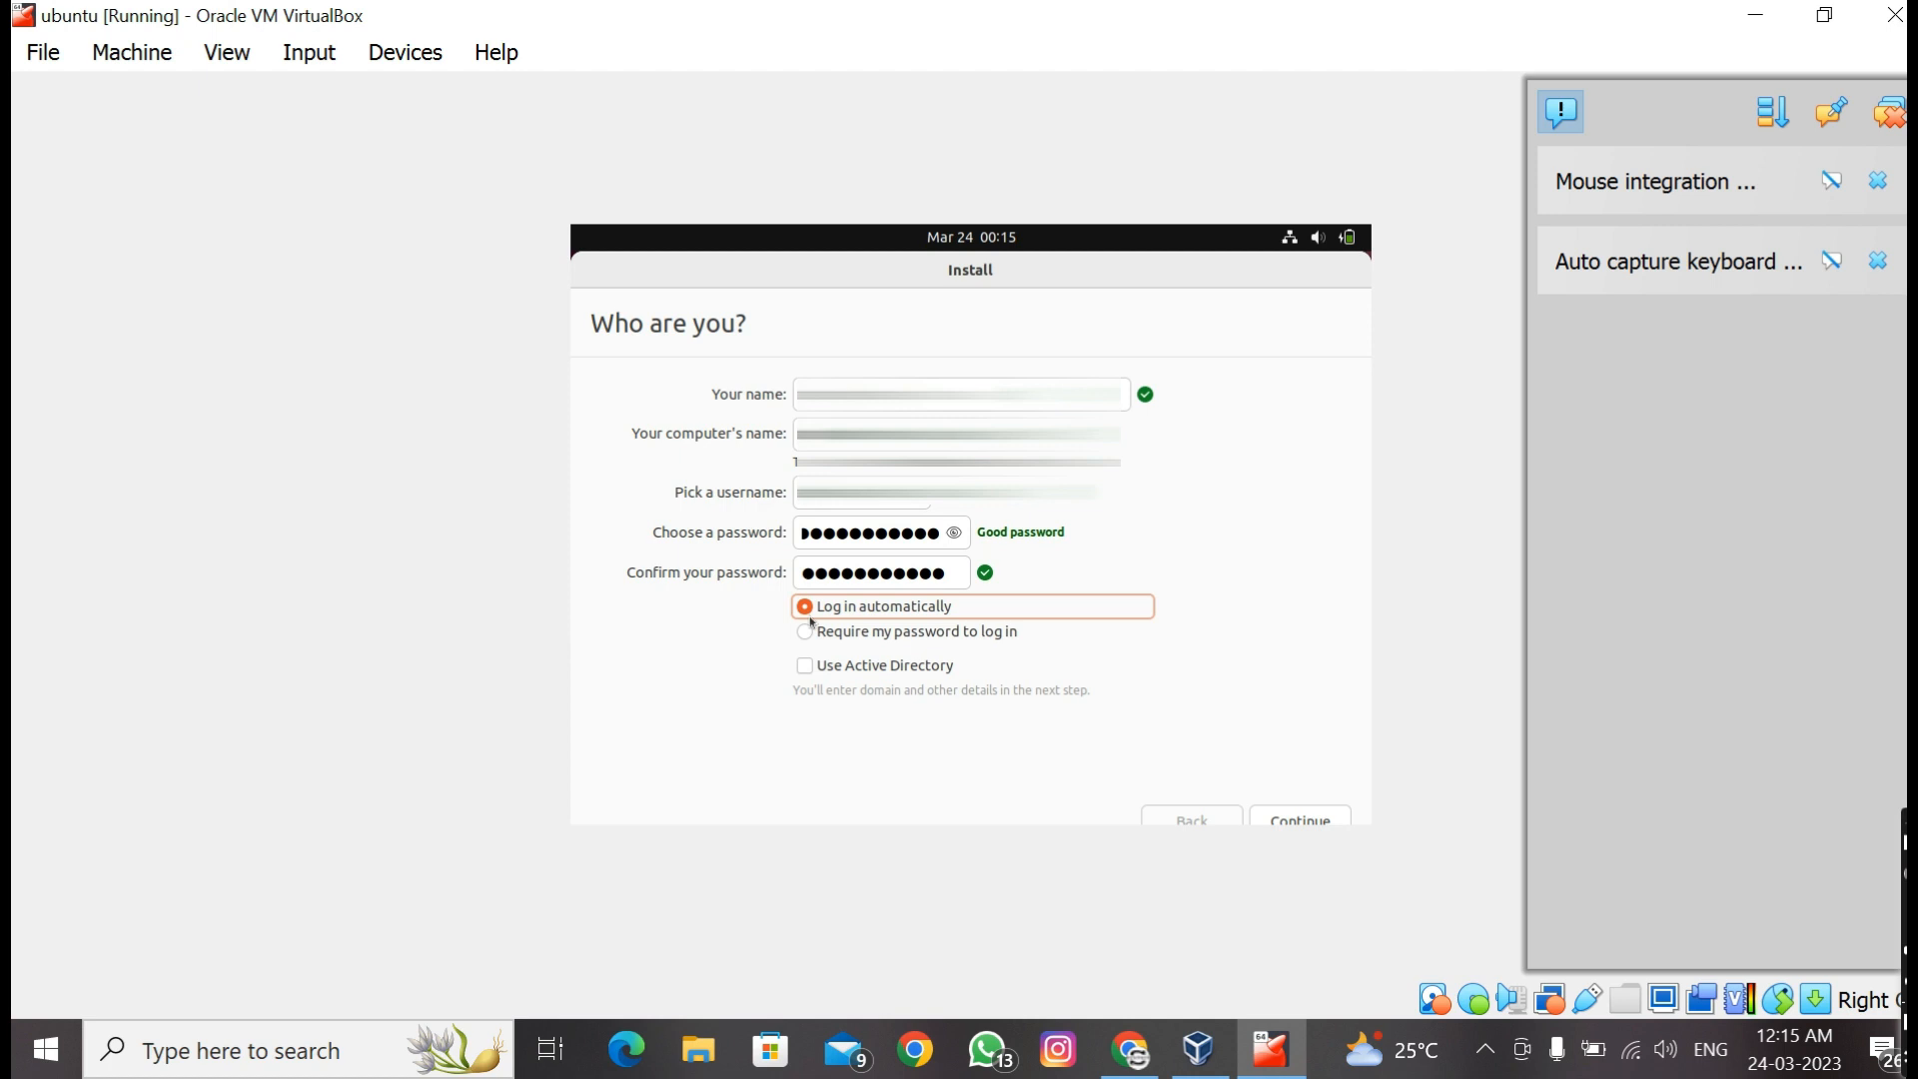
click(1300, 817)
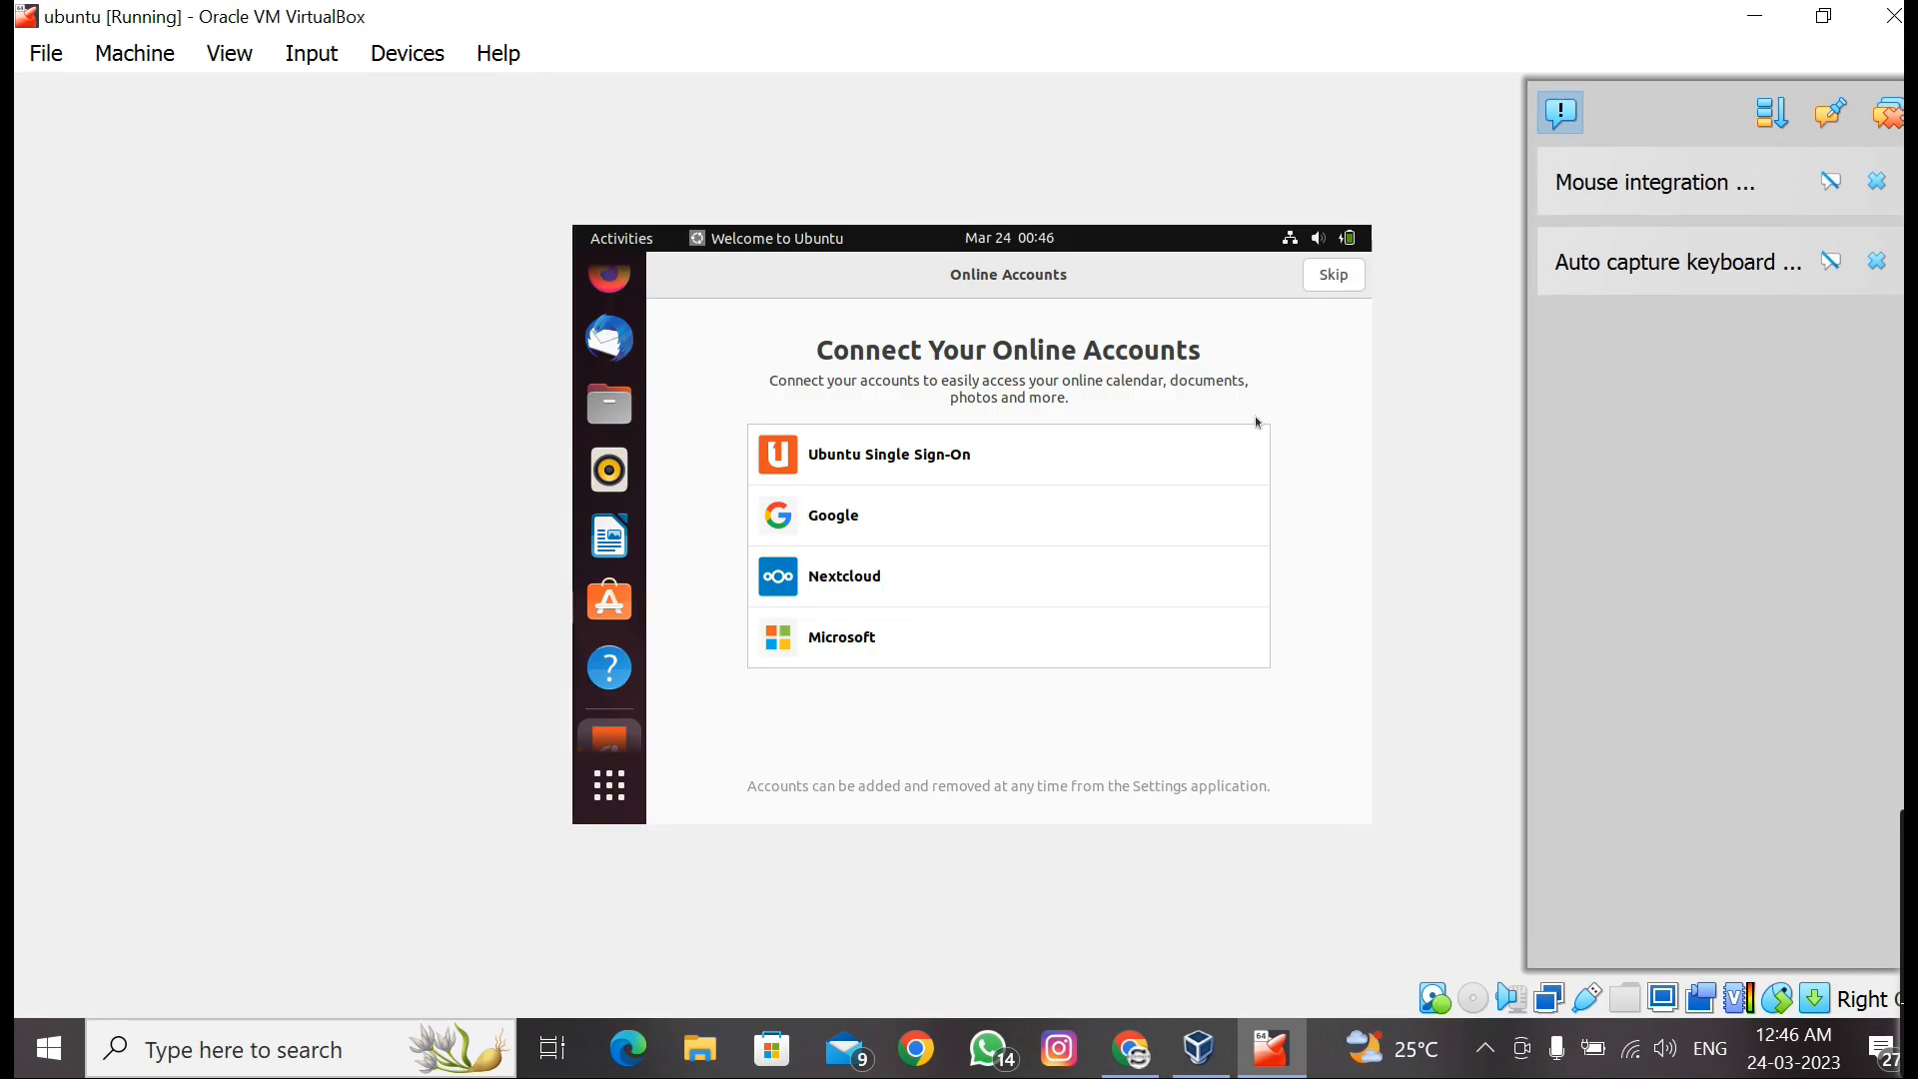
Step: Complete the Welcome to Ubuntu setup, skipping online accounts and Ubuntu Pro and agreeing to send system info to Canonical
click(1352, 275)
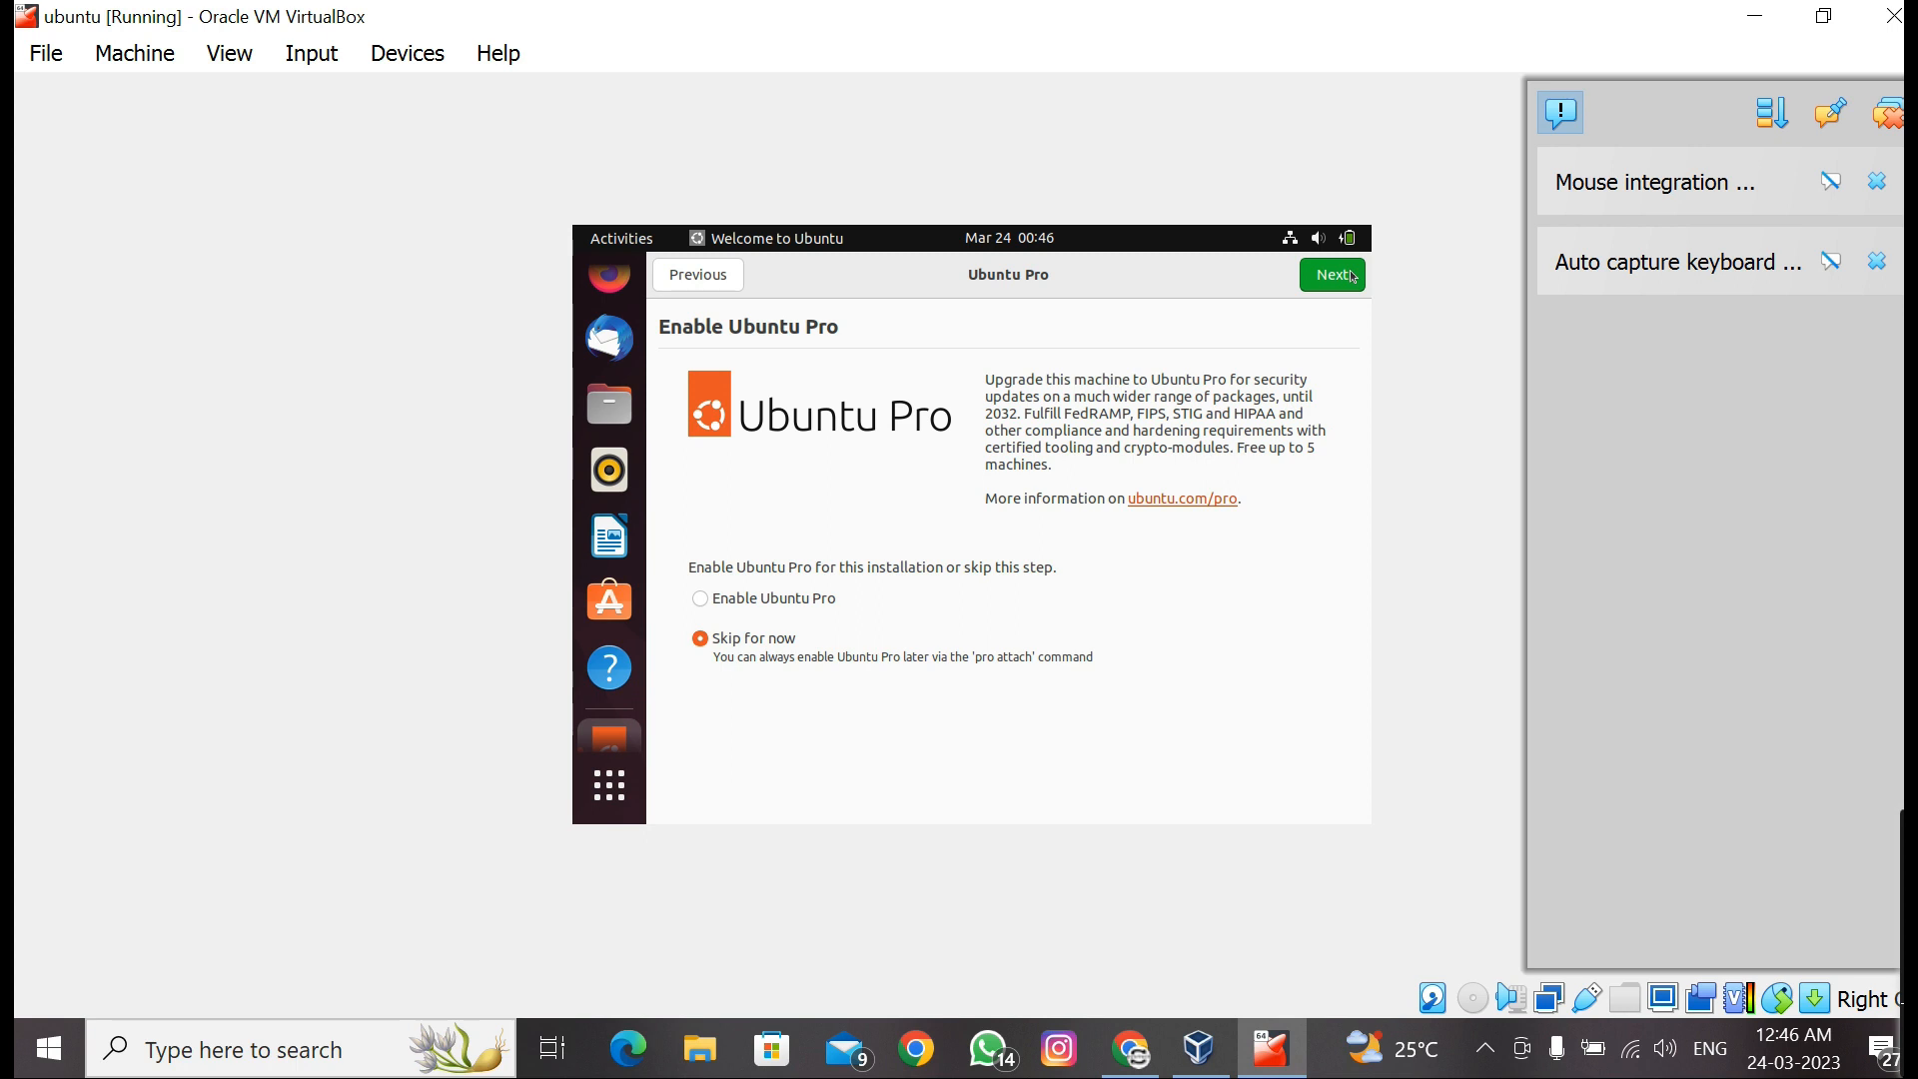
click(1353, 275)
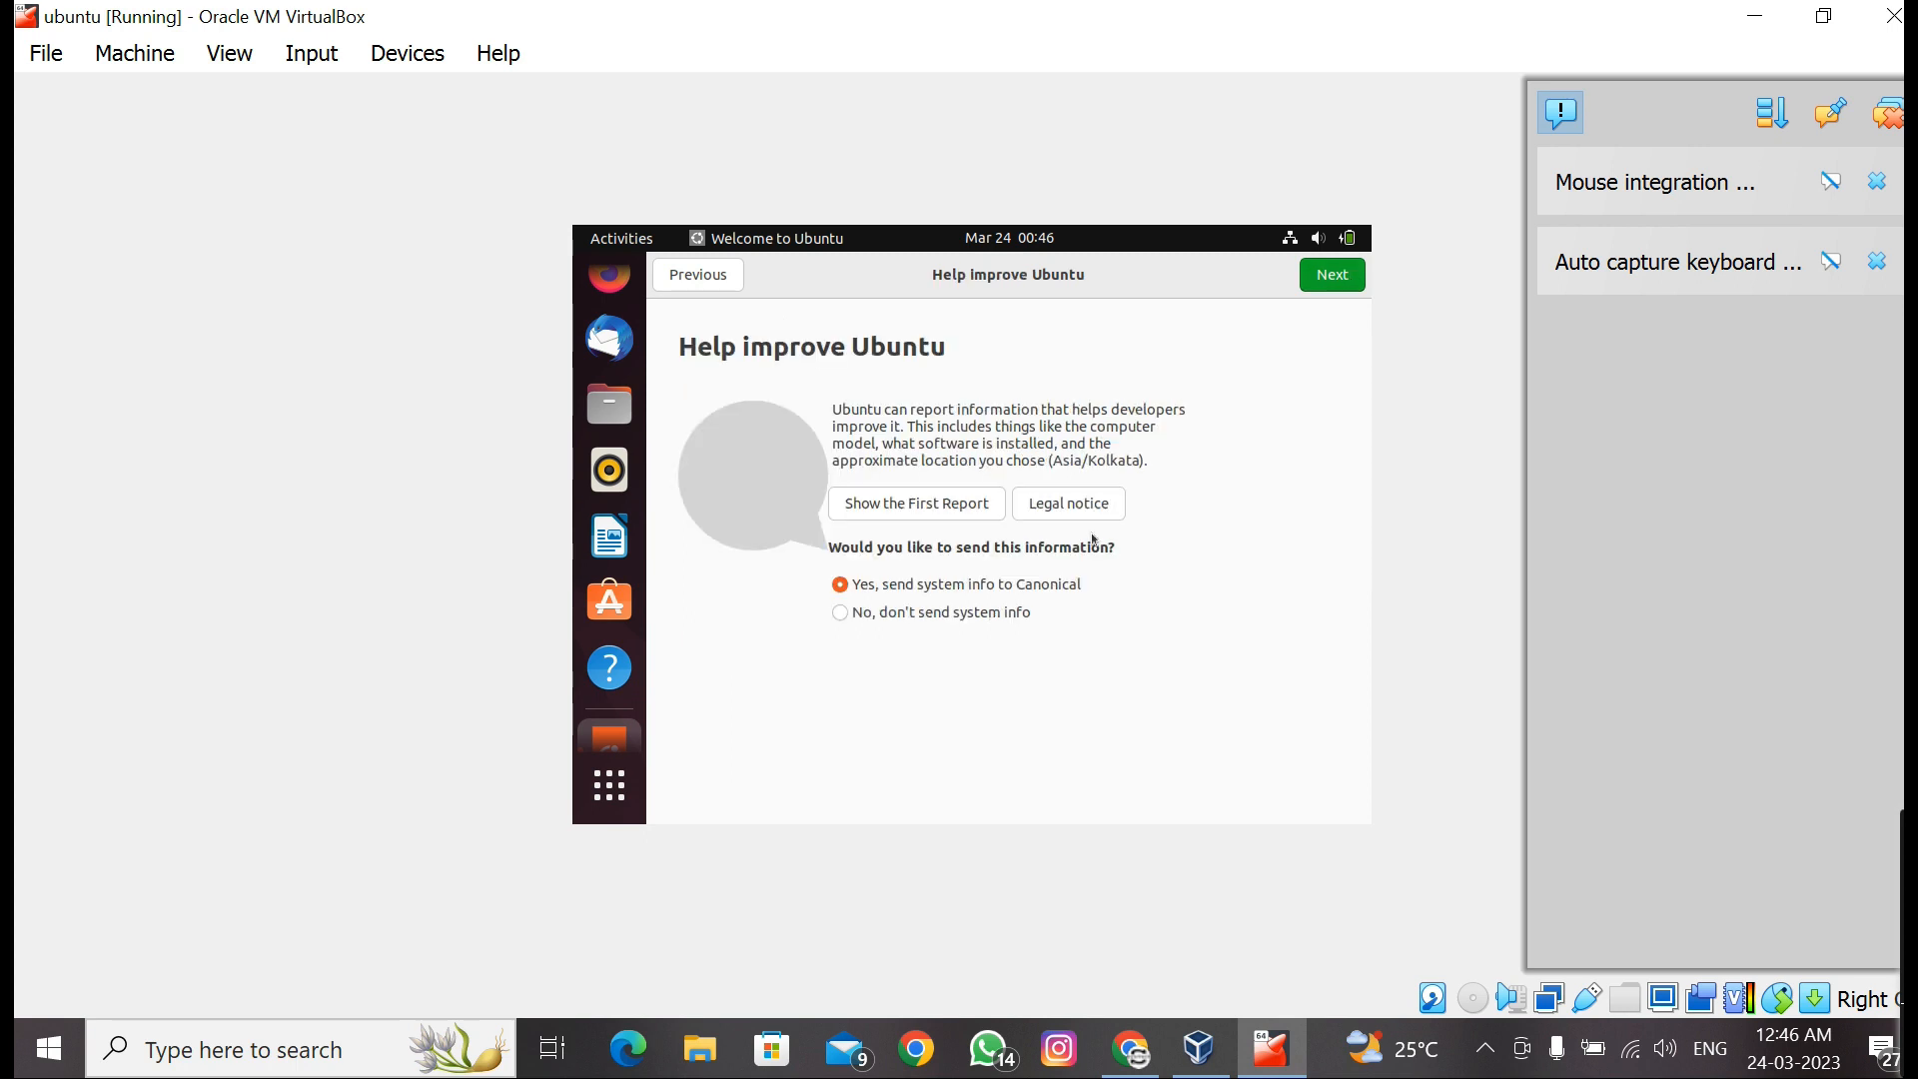
click(1336, 273)
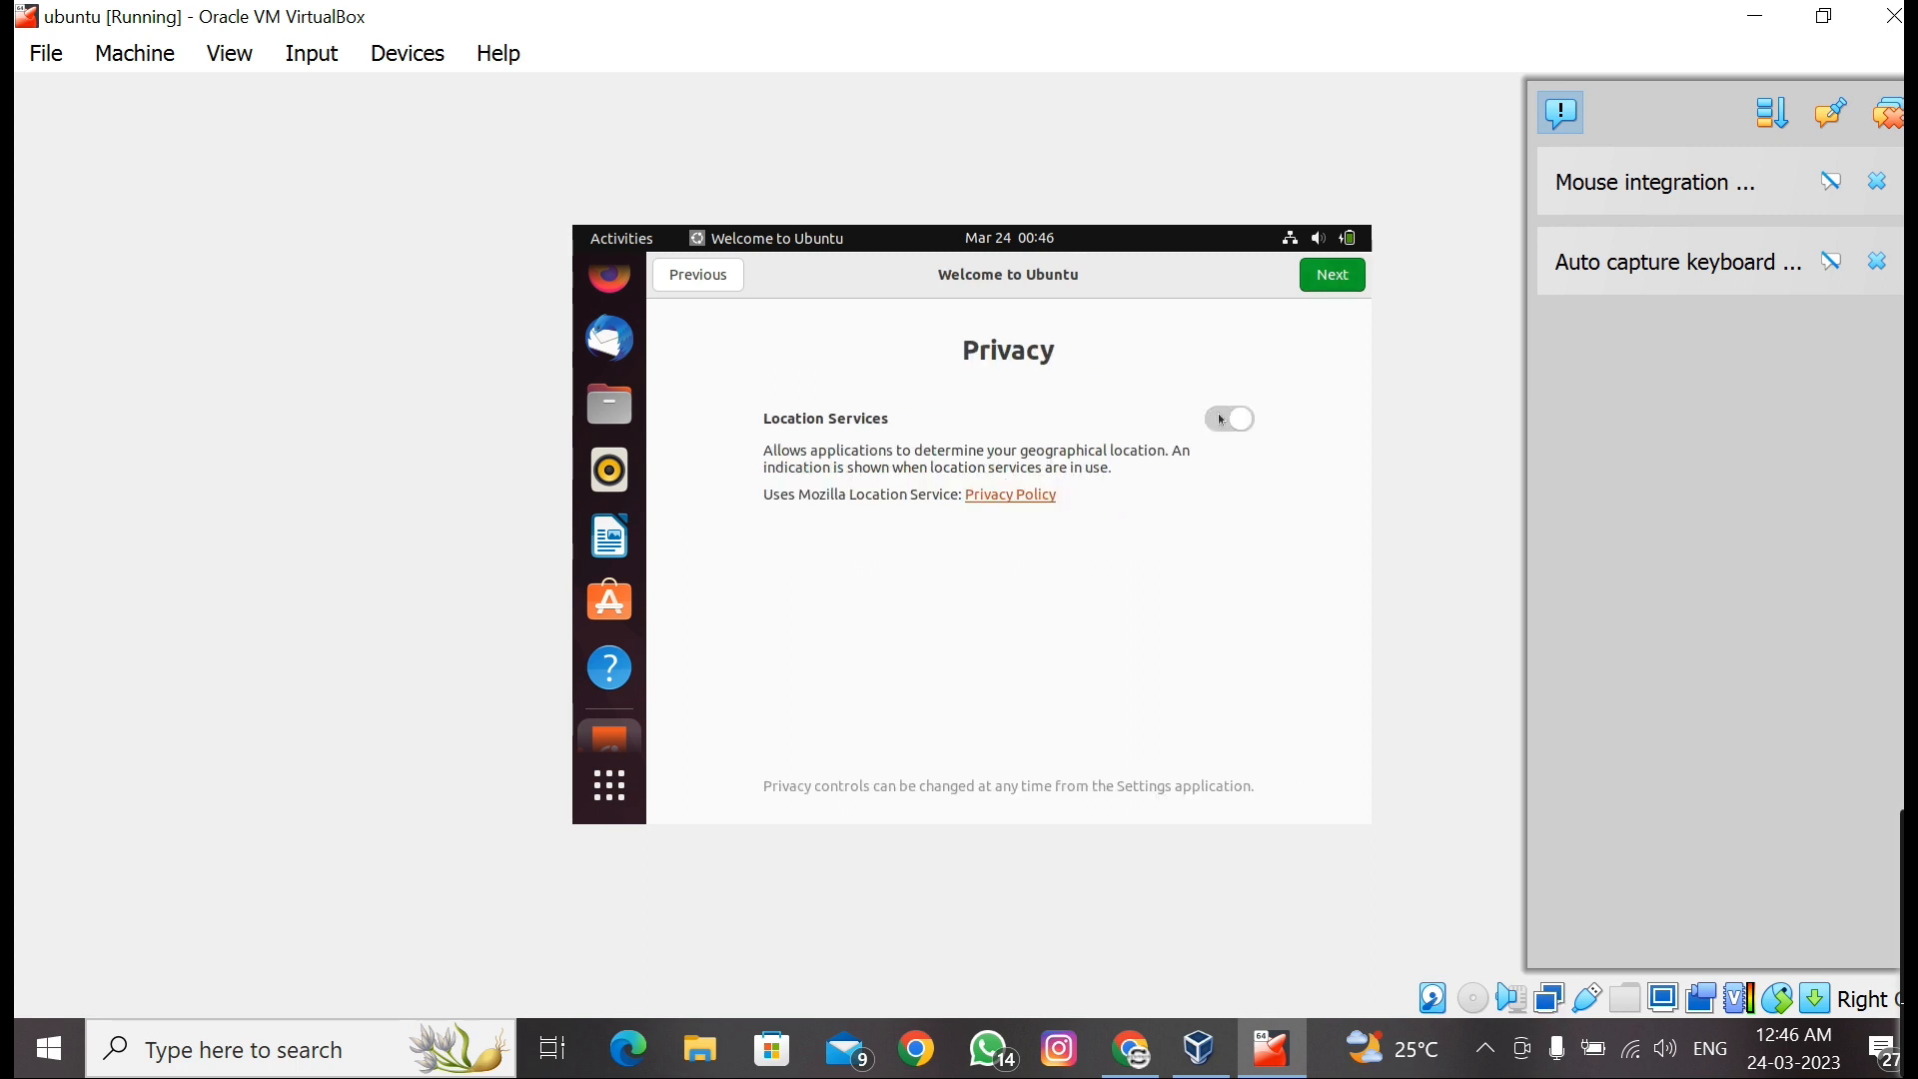
click(1340, 286)
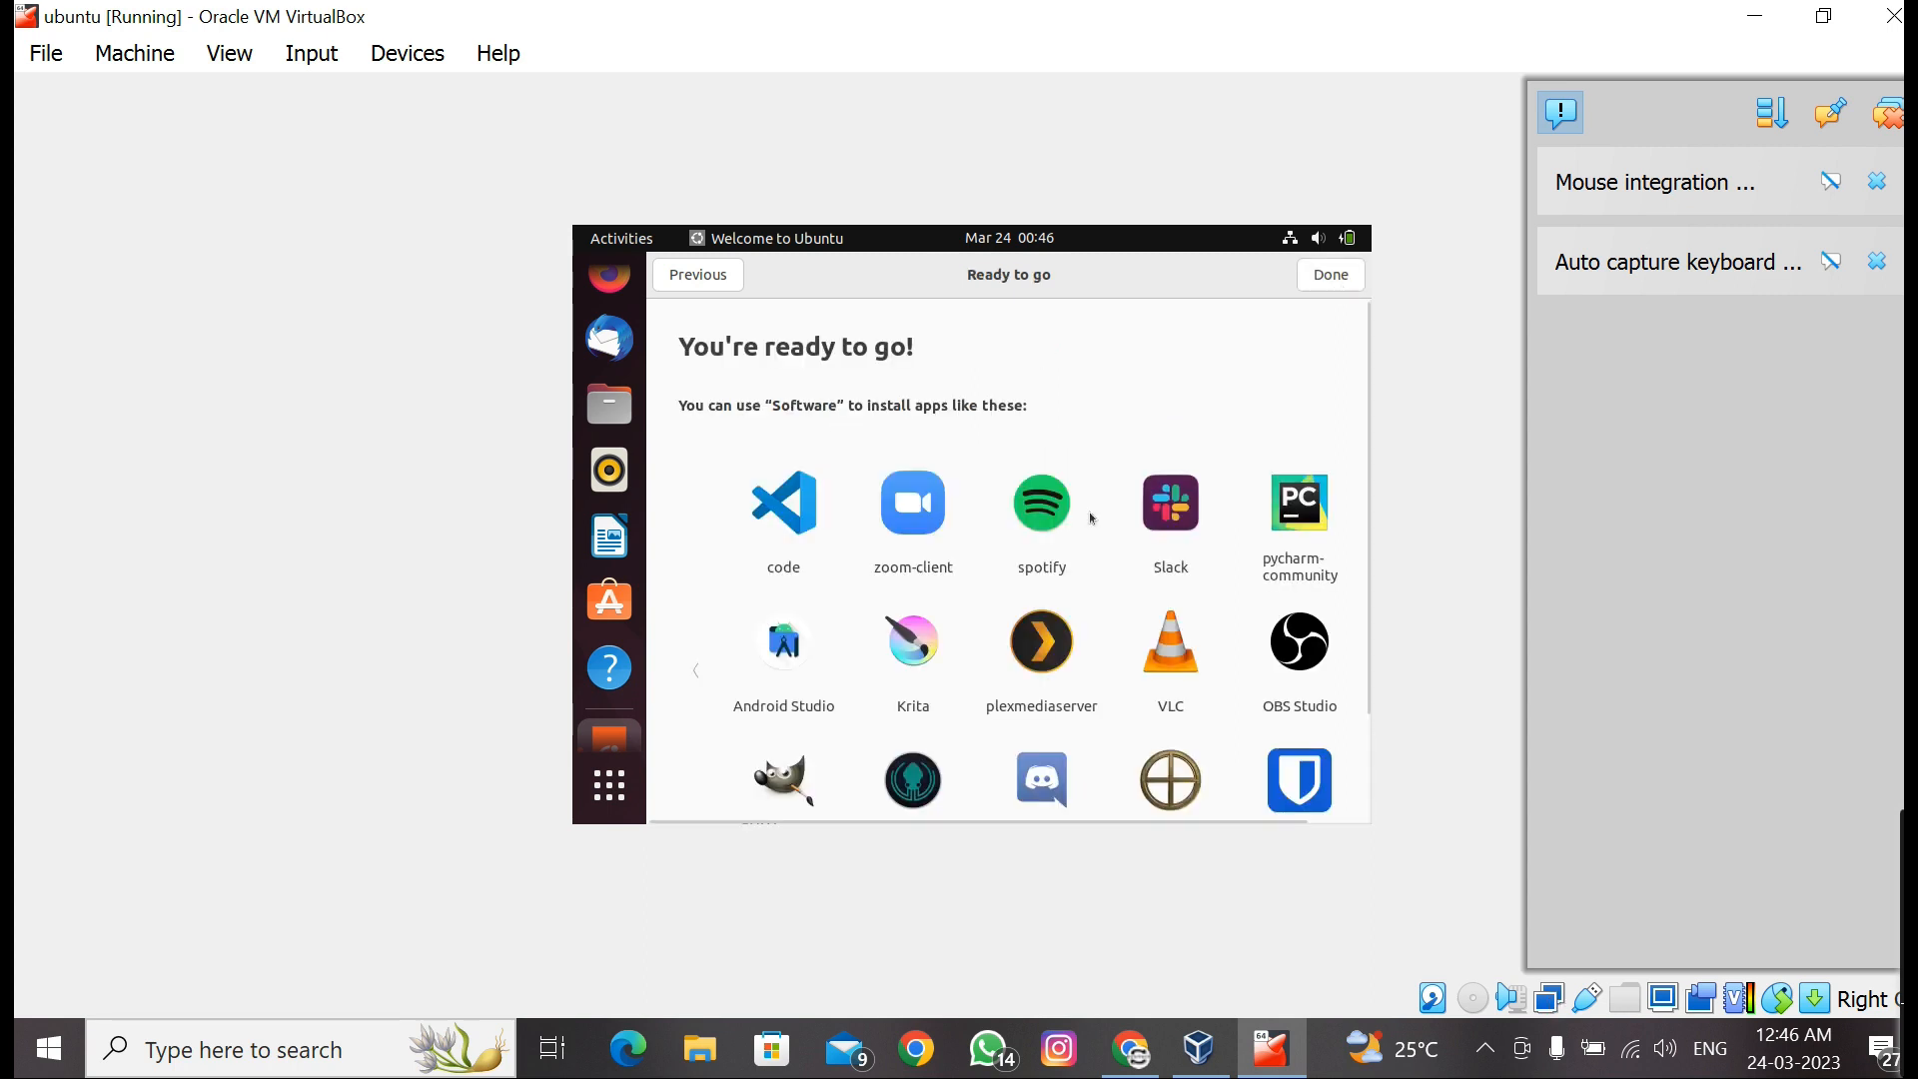
scroll(1090, 521, down, 2)
scroll(1090, 521, up, 2)
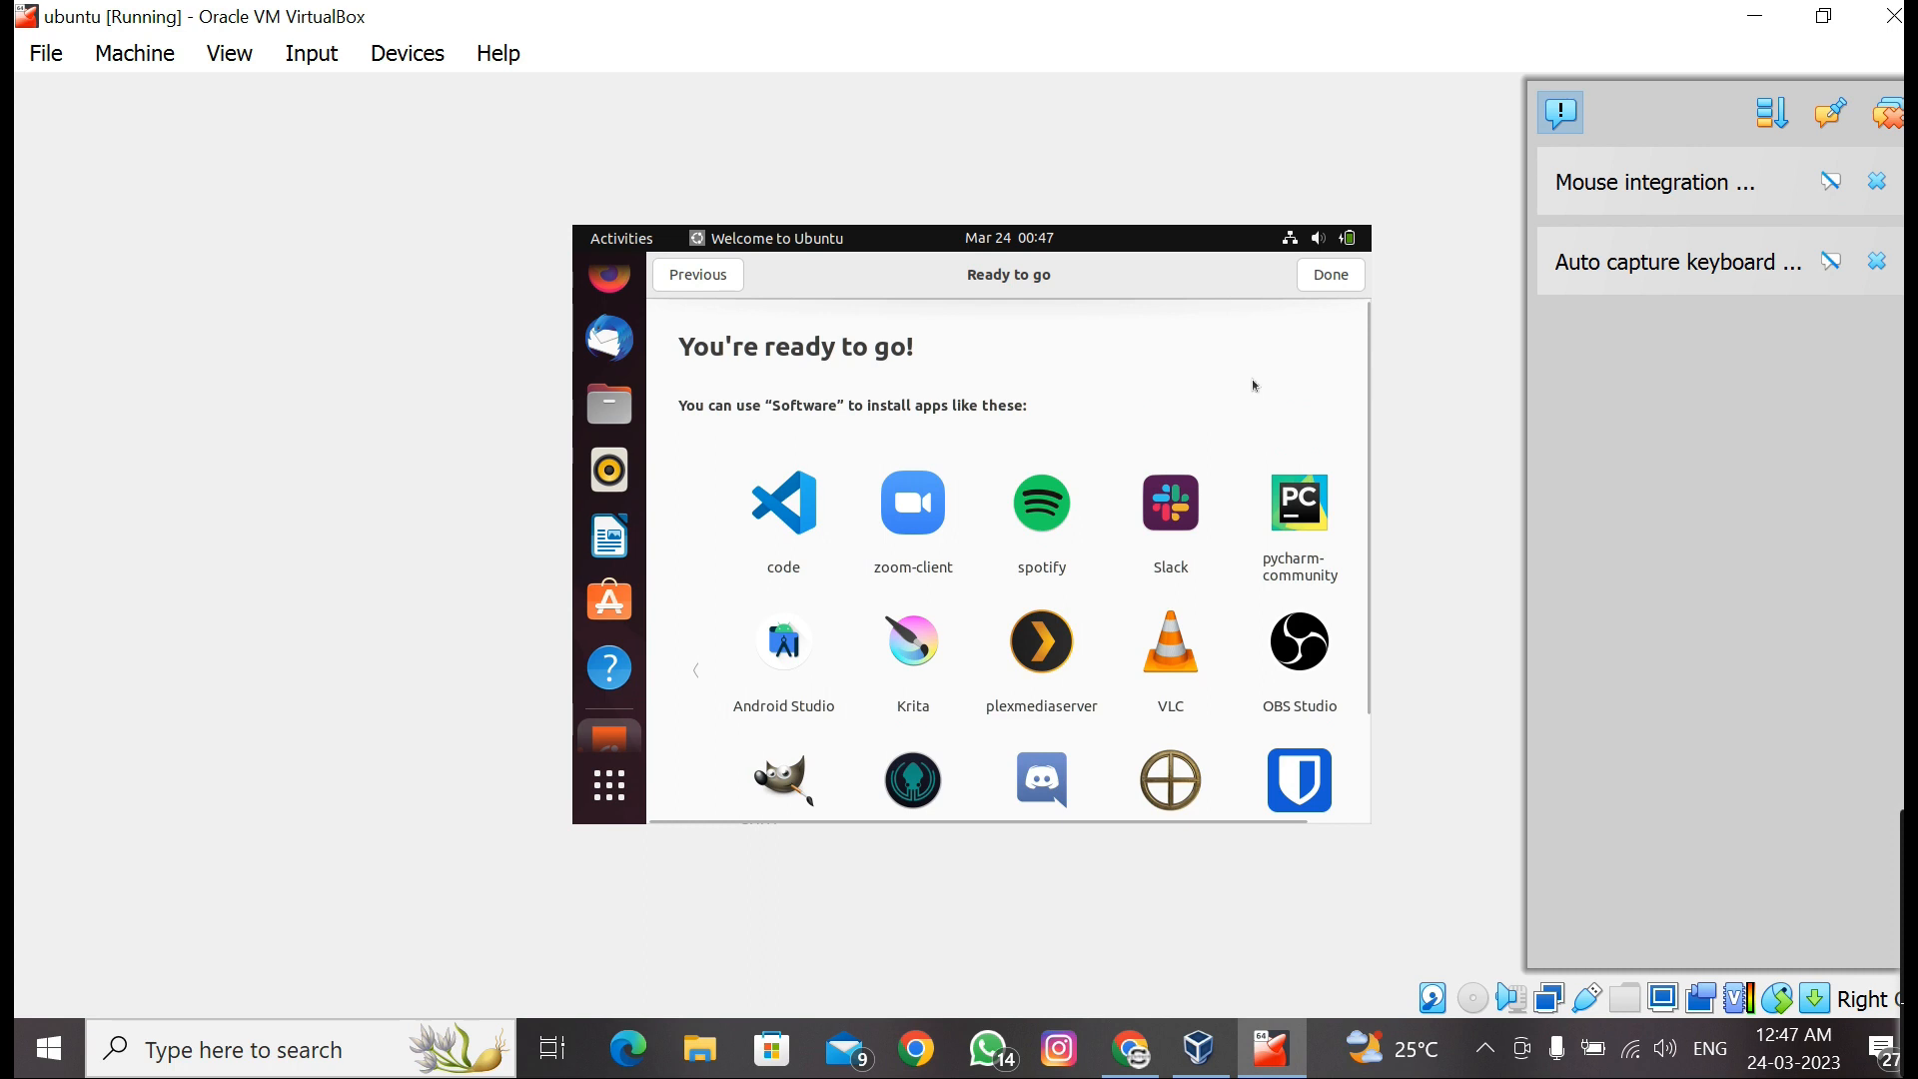
click(1342, 277)
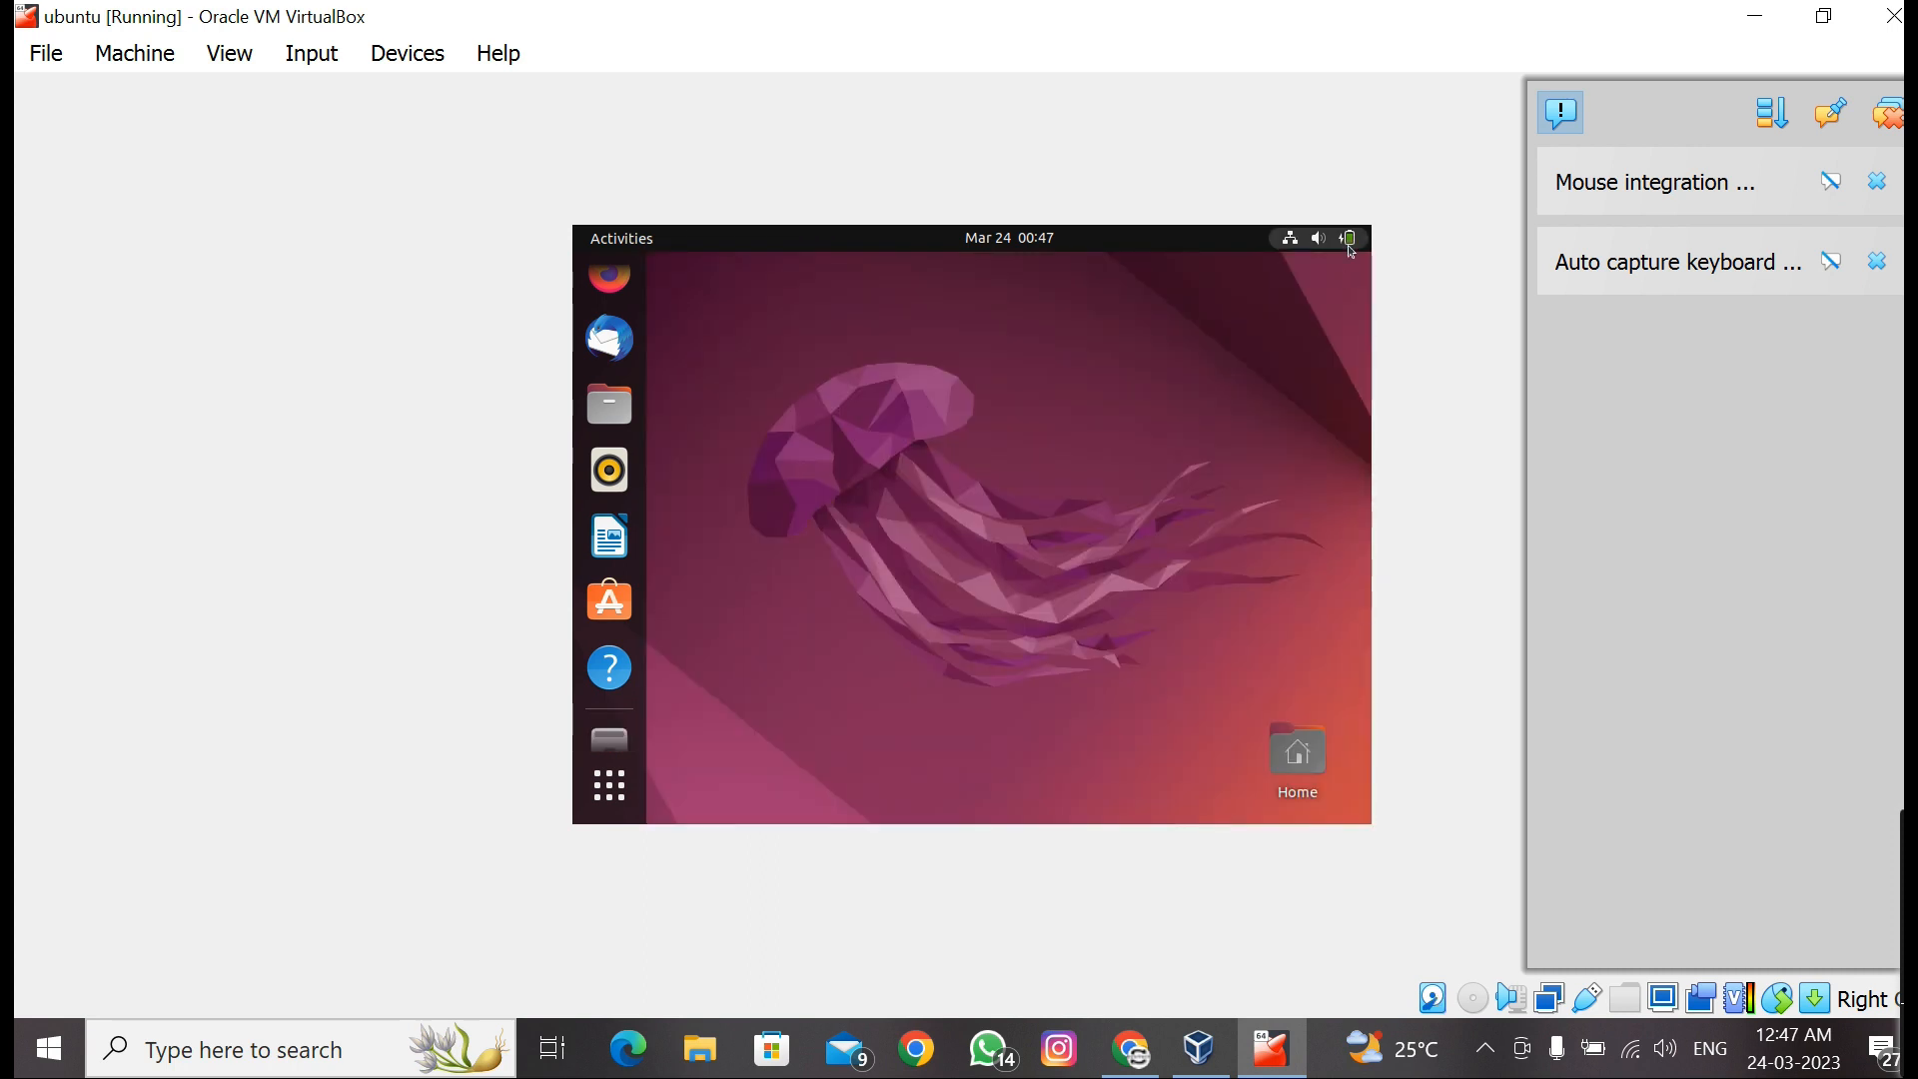
Step: Open the application overview on the installed Ubuntu desktop
click(1352, 251)
click(618, 789)
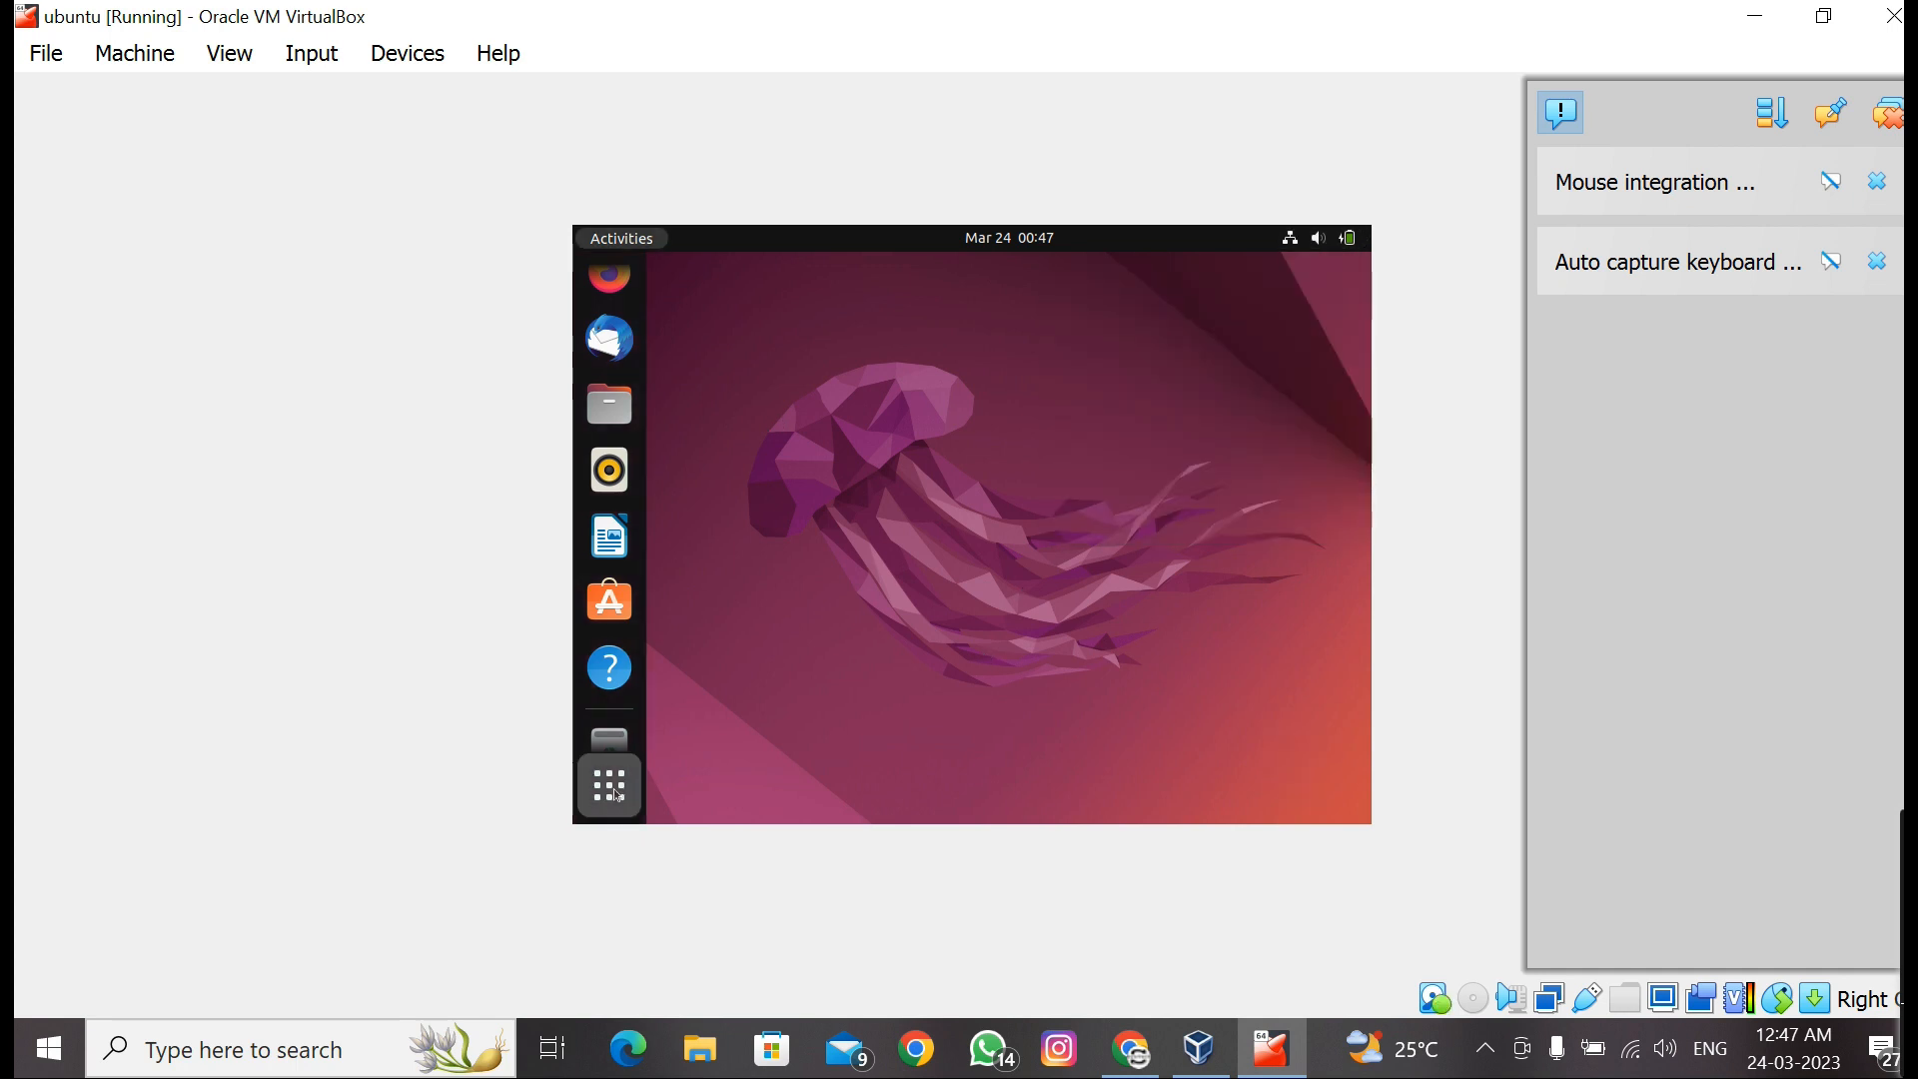
Step: Find the Terminal application by searching for "ter" in the Ubuntu application overview, and launch it
click(618, 794)
text(ter)
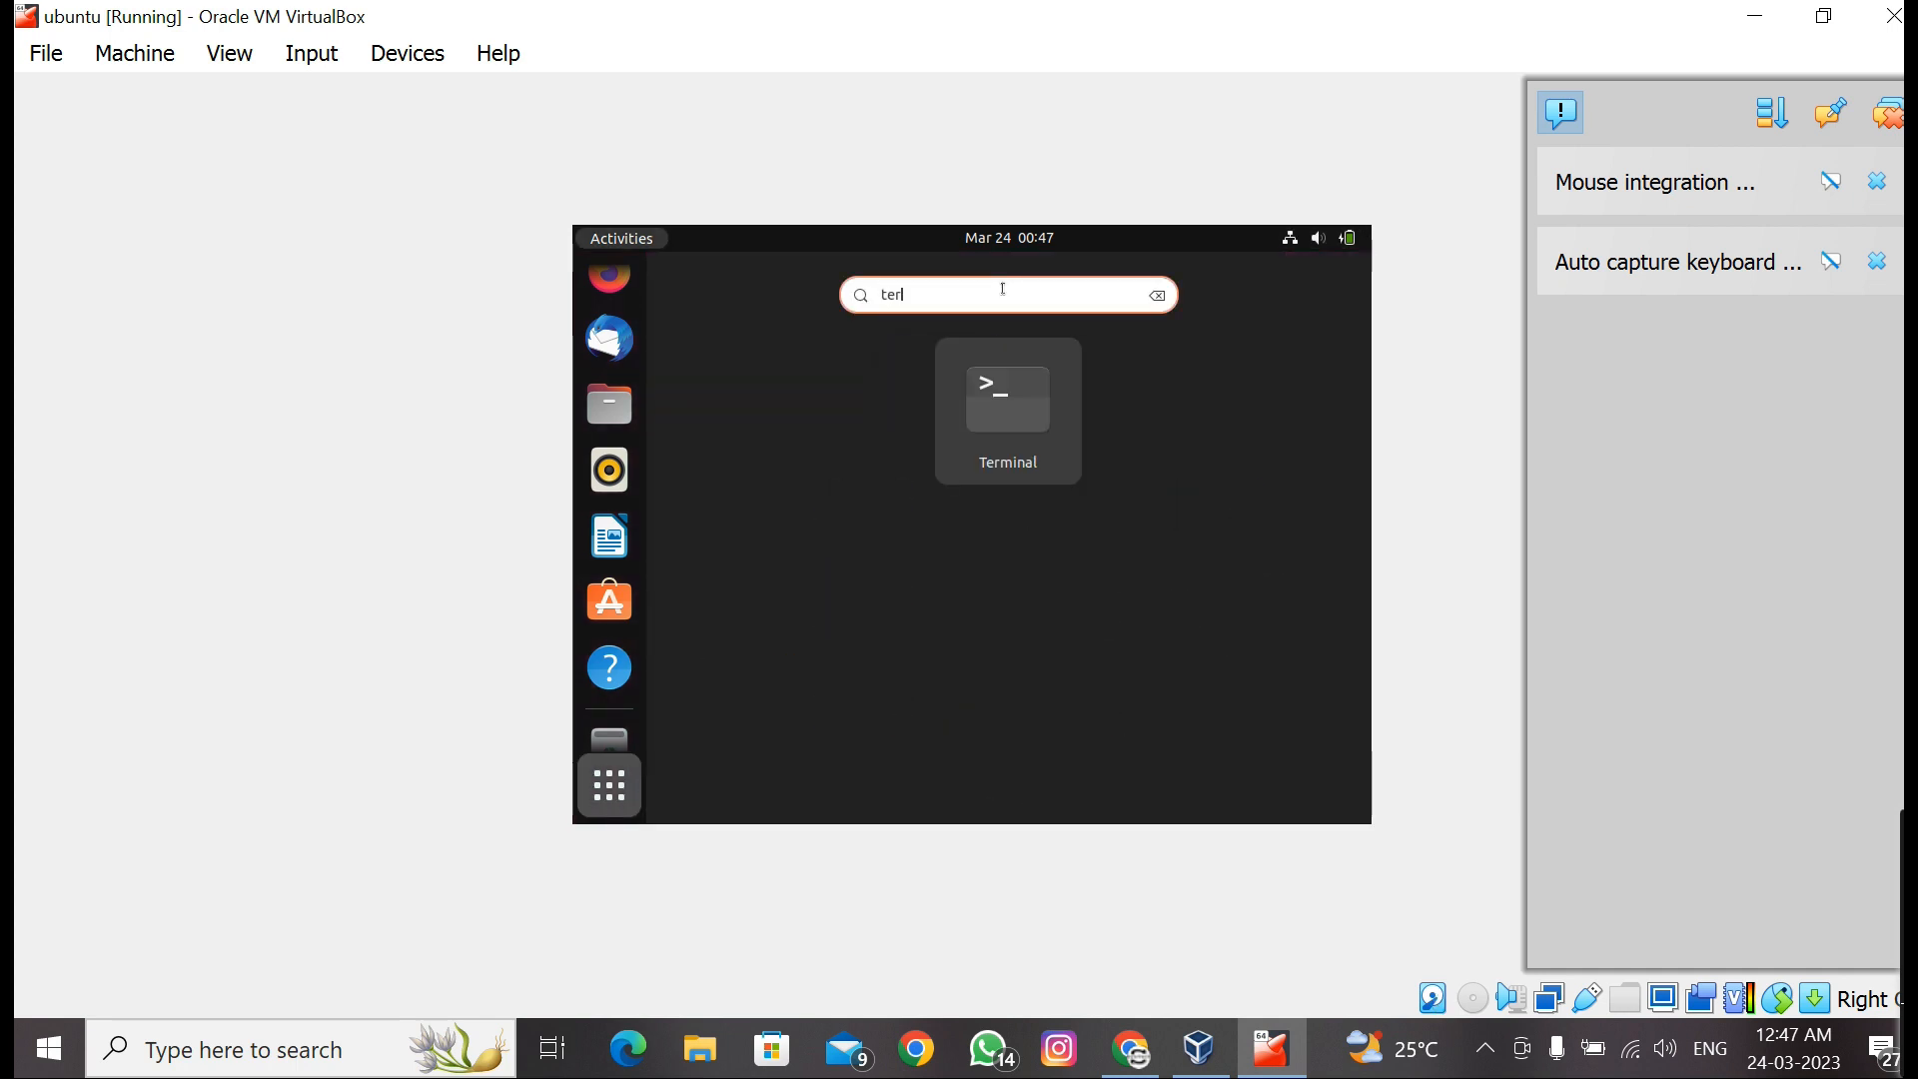
click(1009, 438)
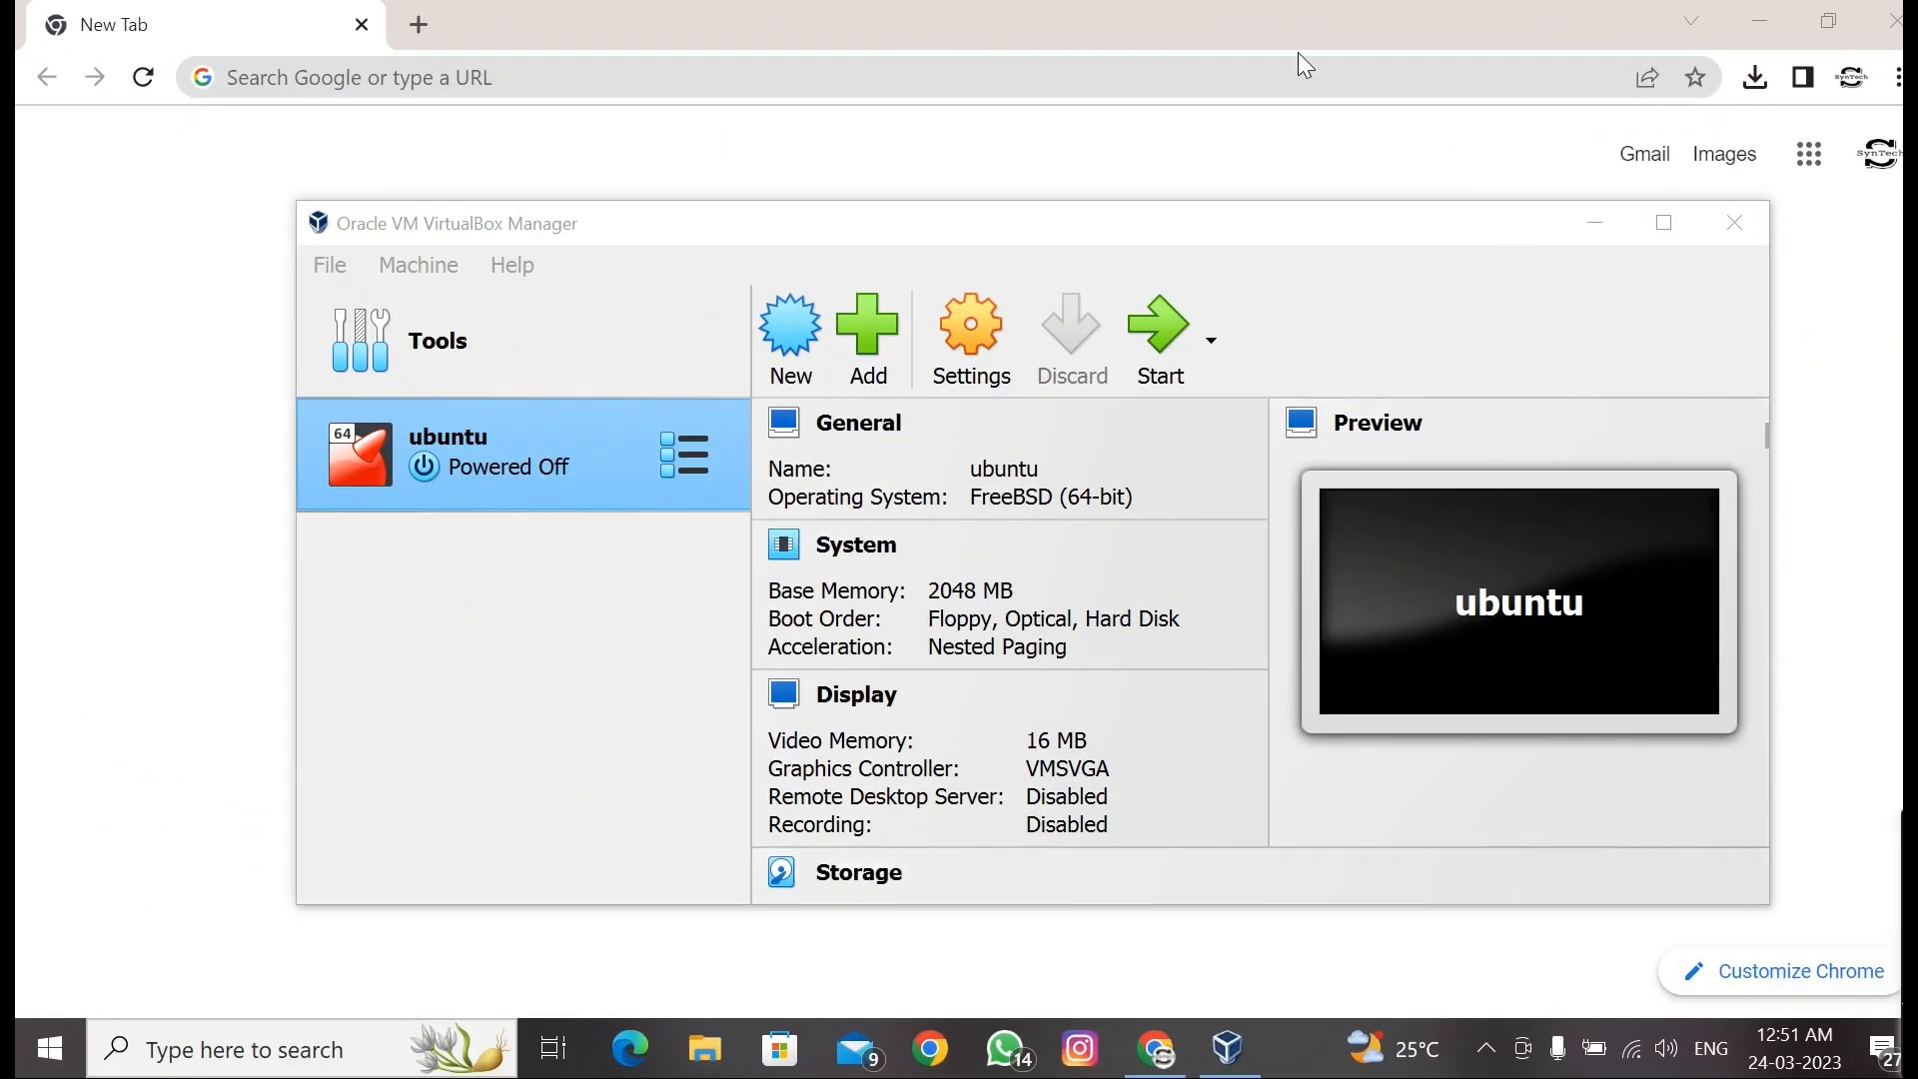
Step: Start the powered-off ubuntu virtual machine and boot it to the Ubuntu desktop
click(1162, 328)
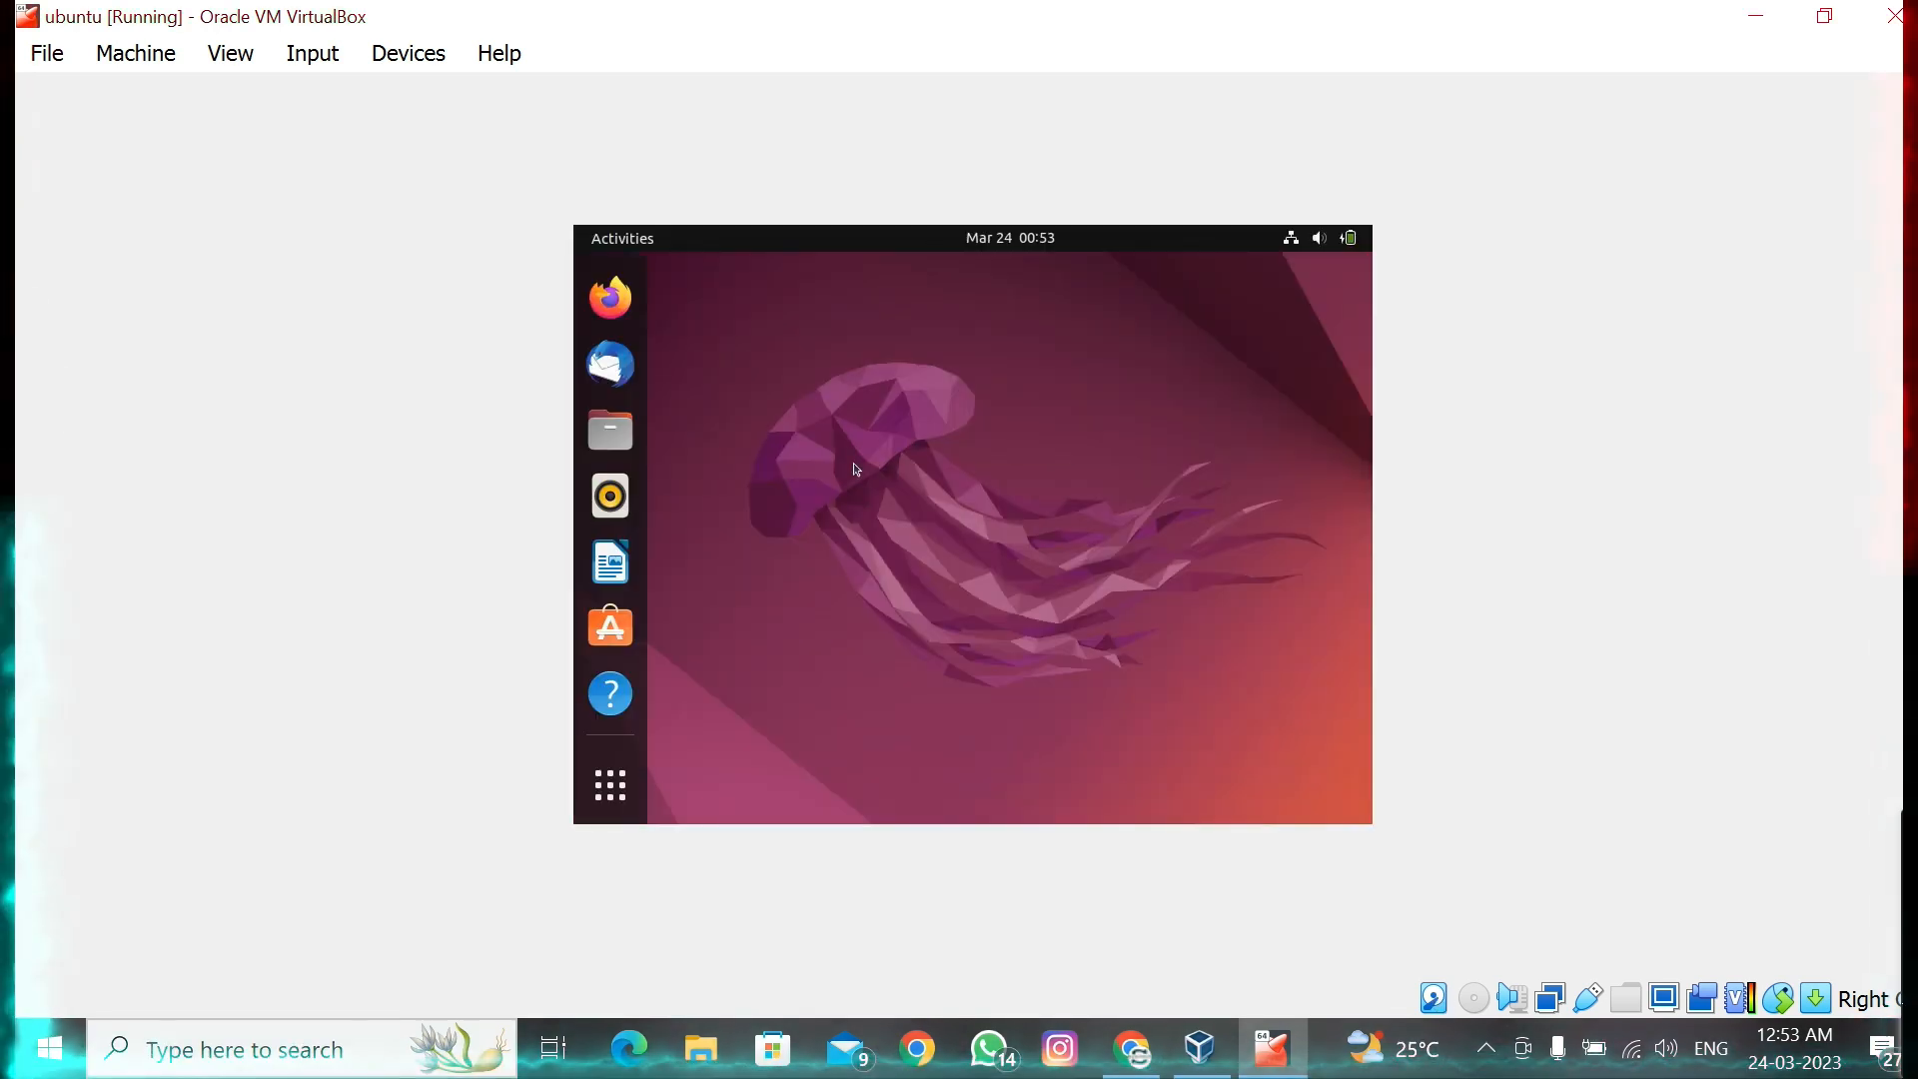
right_click(856, 470)
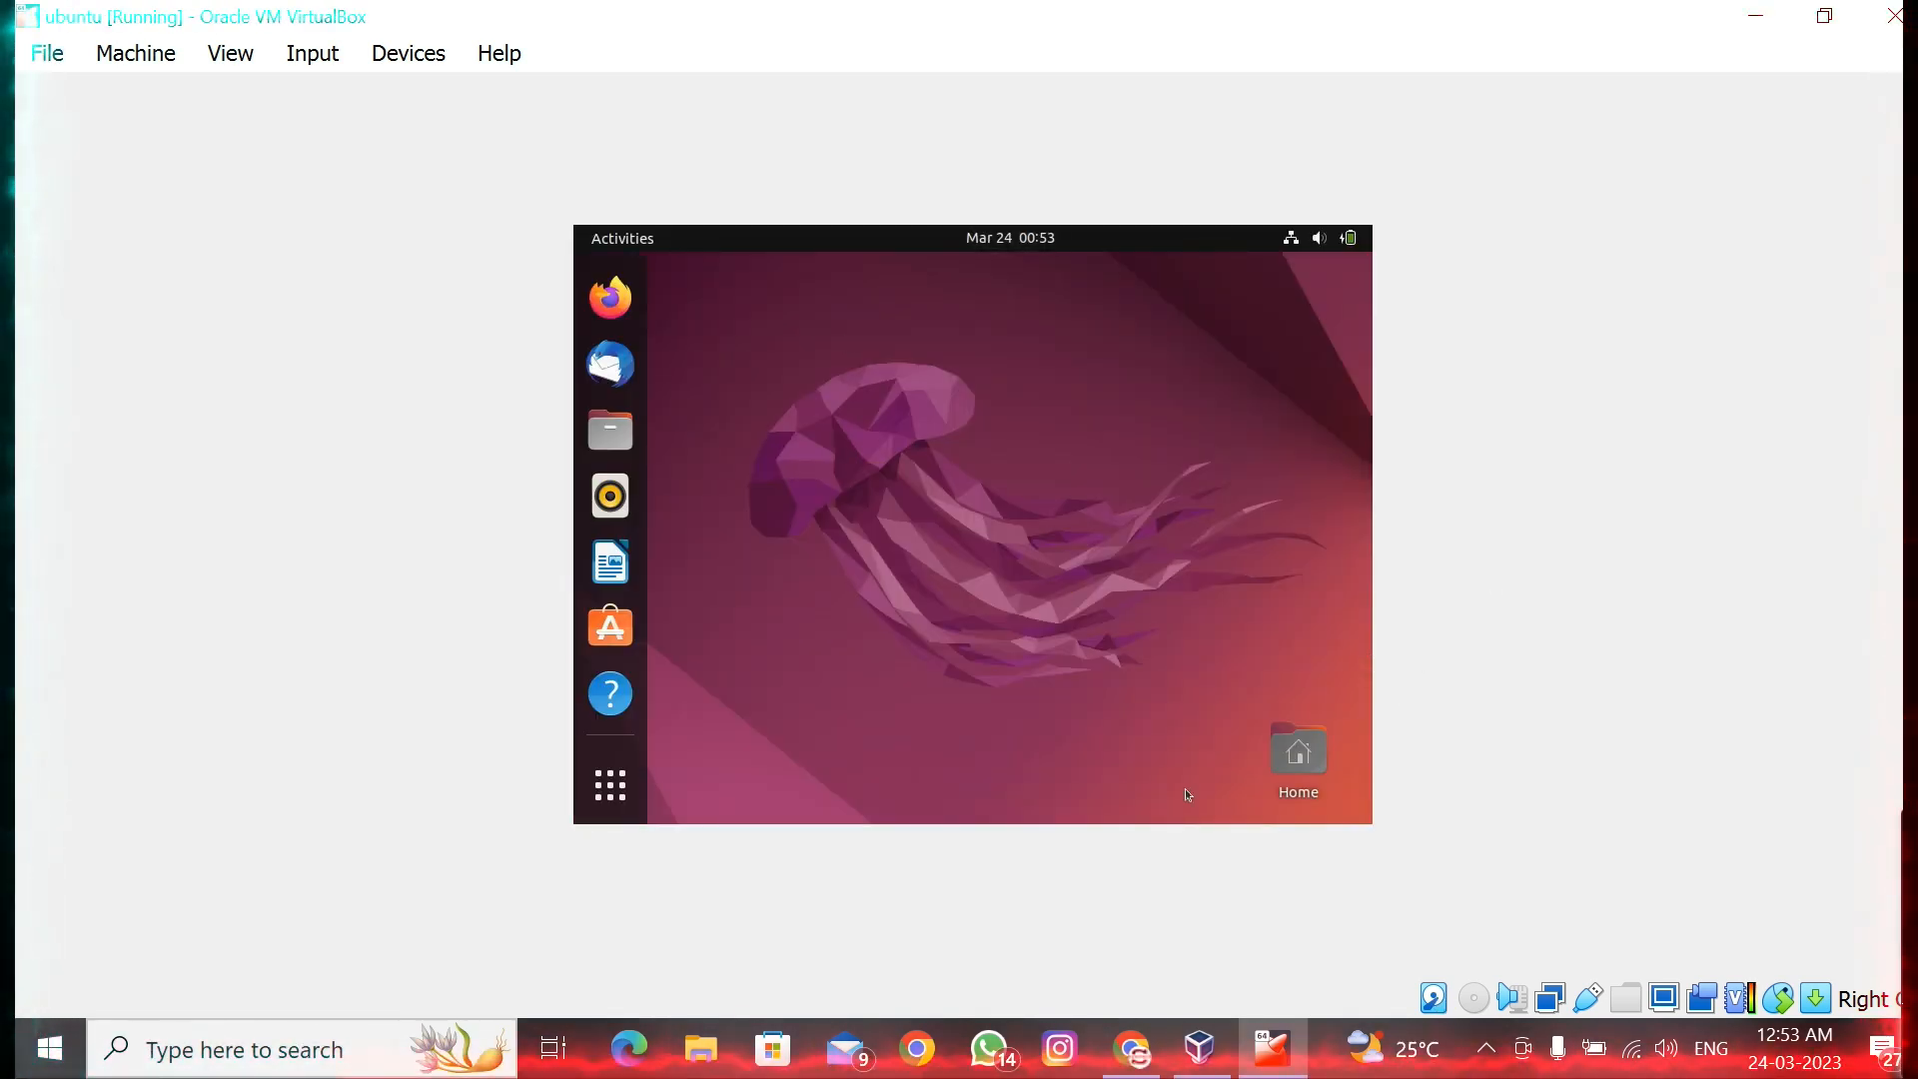
Step: Open the application overview on the restarted Ubuntu desktop, search for "ter" and launch Terminal
click(607, 788)
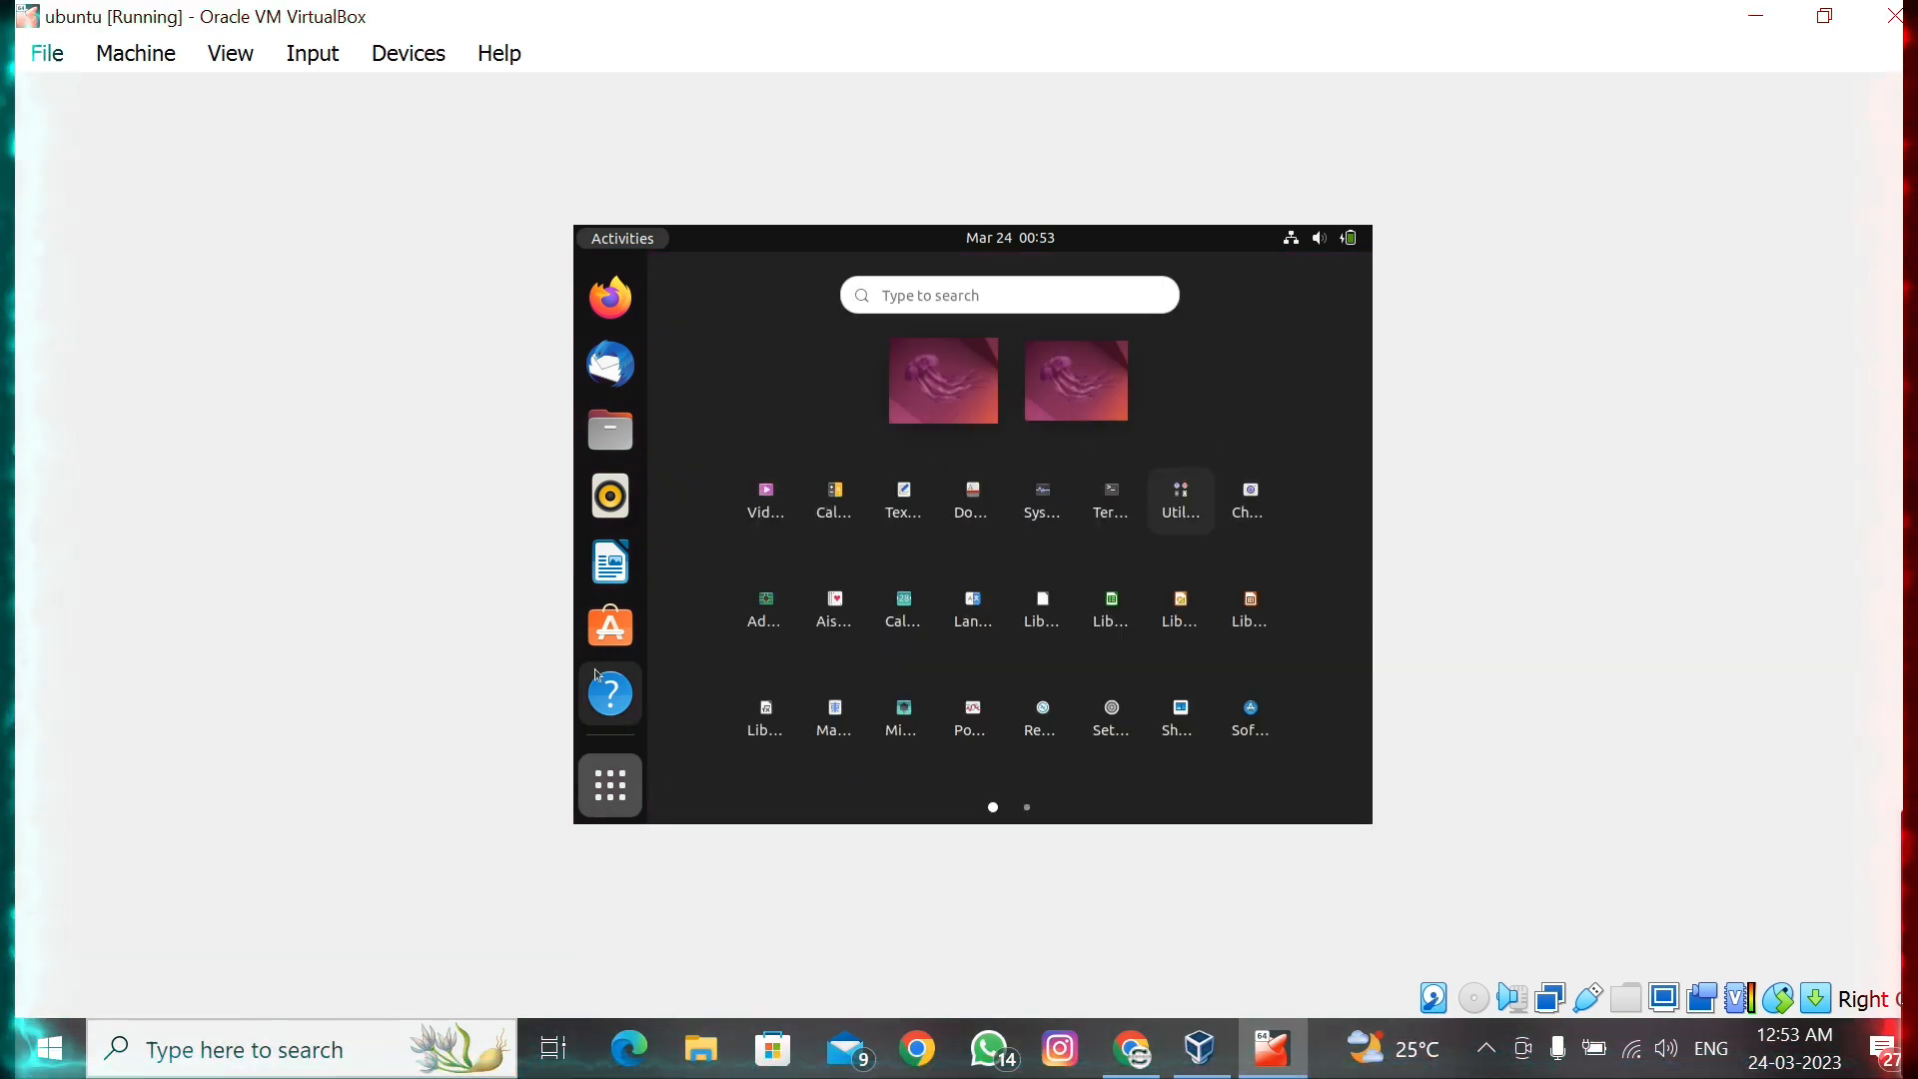
scroll(693, 416, down, 1)
click(612, 783)
click(613, 784)
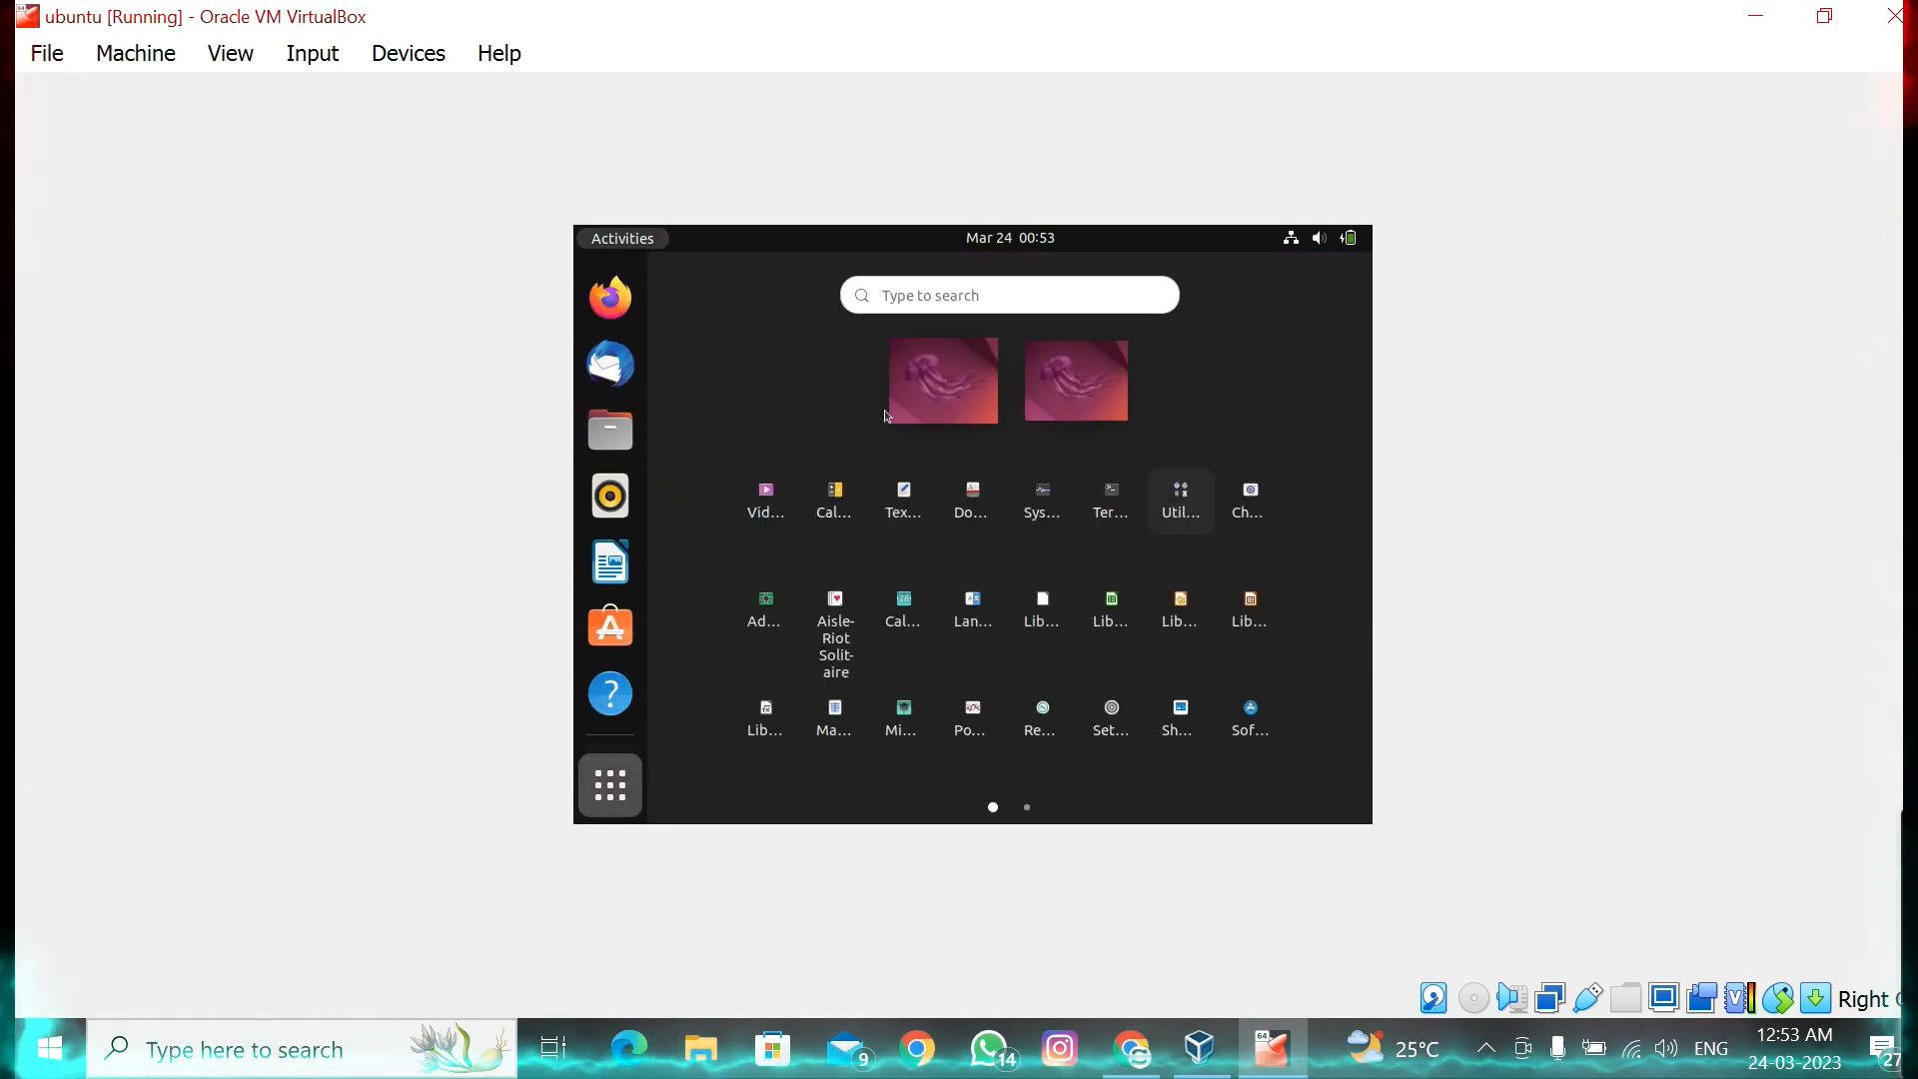
text(ter)
click(994, 404)
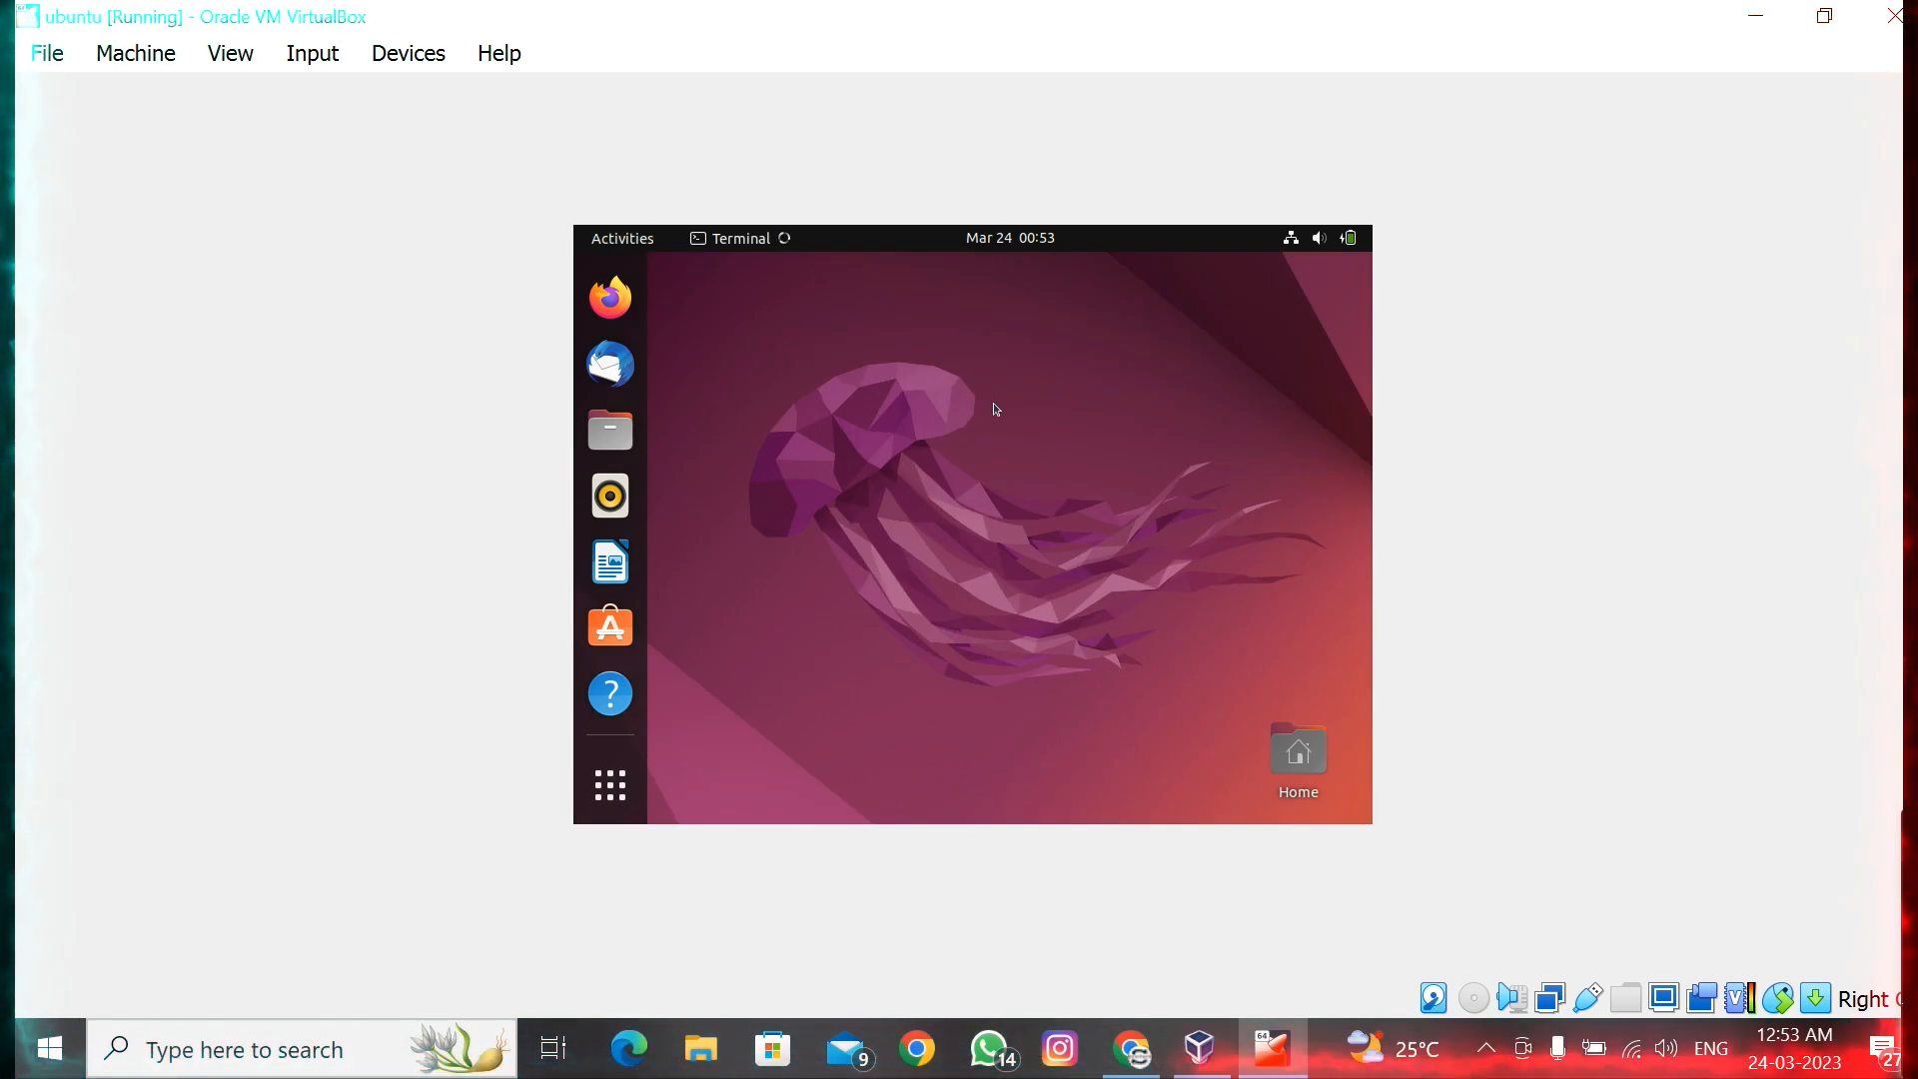